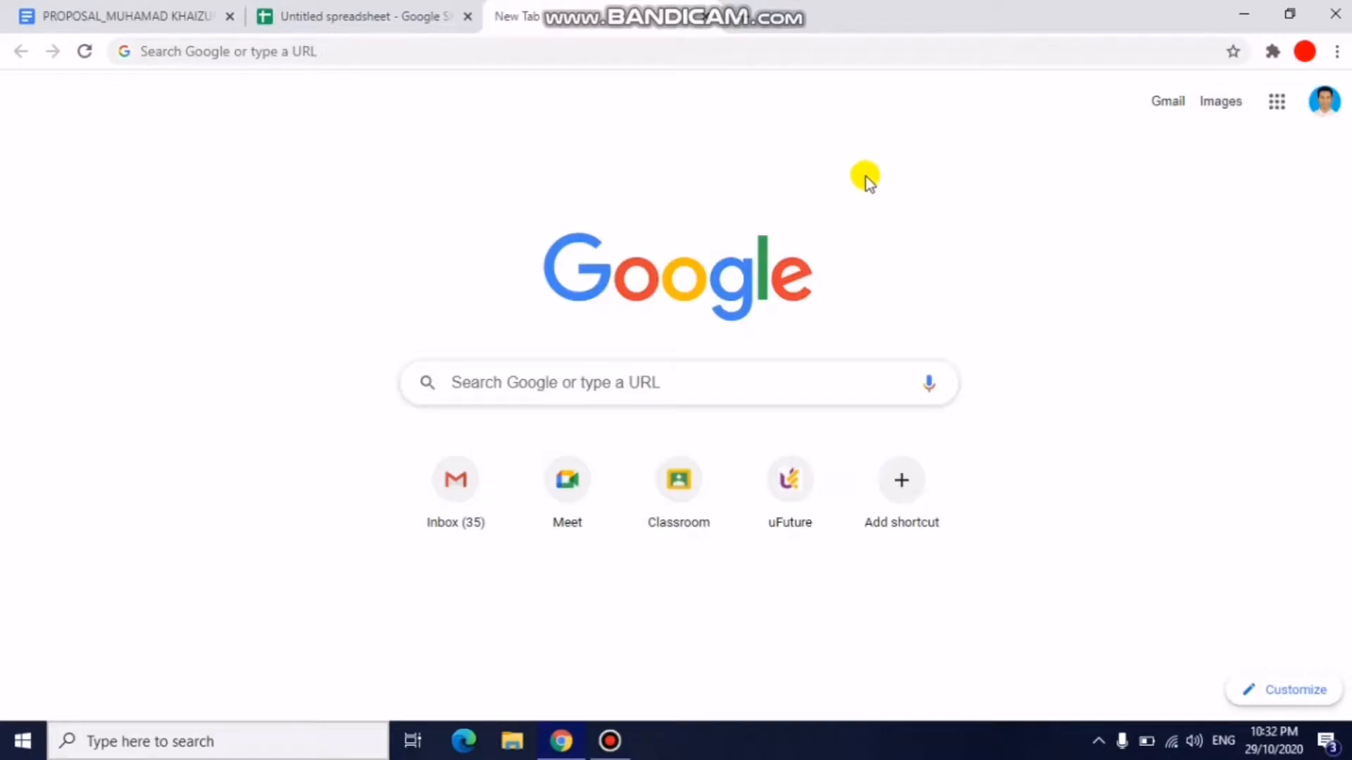
Open Google Sheets from the list of Google apps.
left_click(1276, 103)
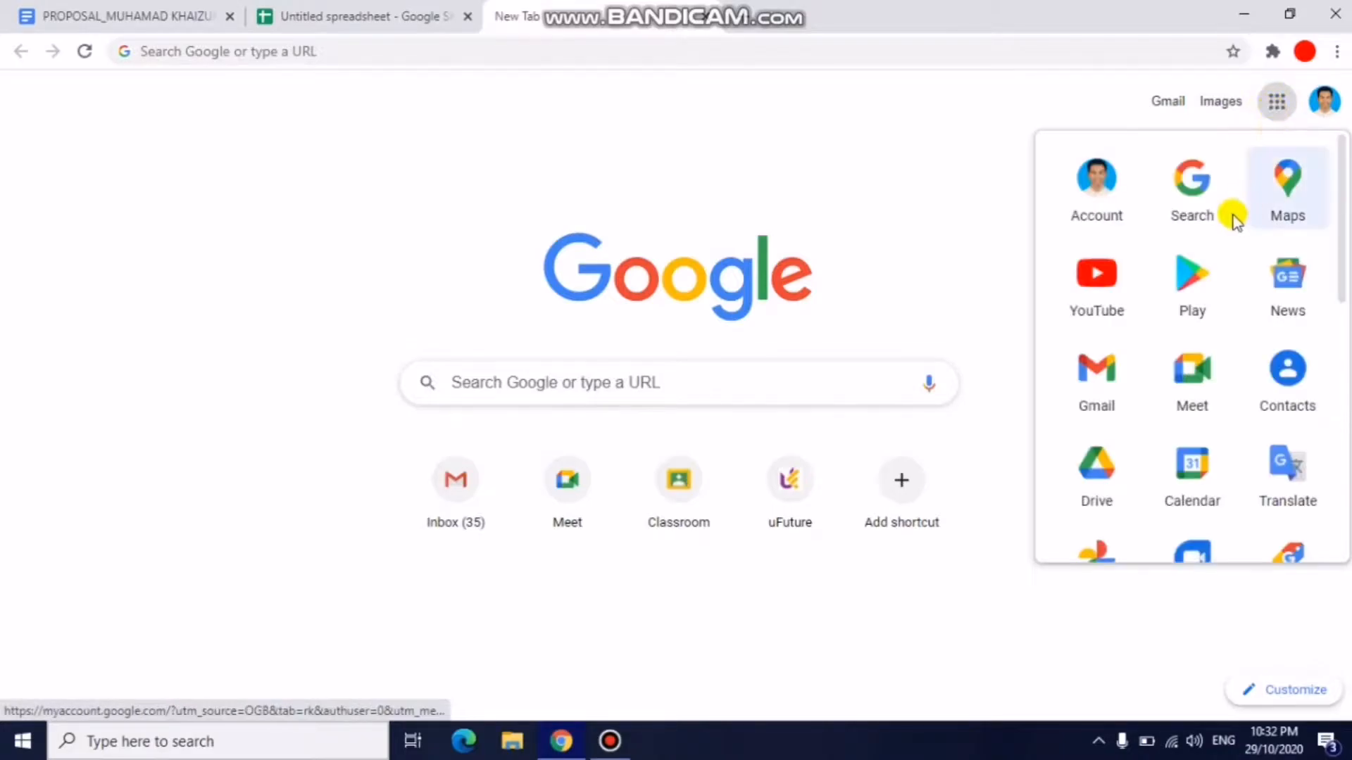
scroll(1213, 251, "down", 4)
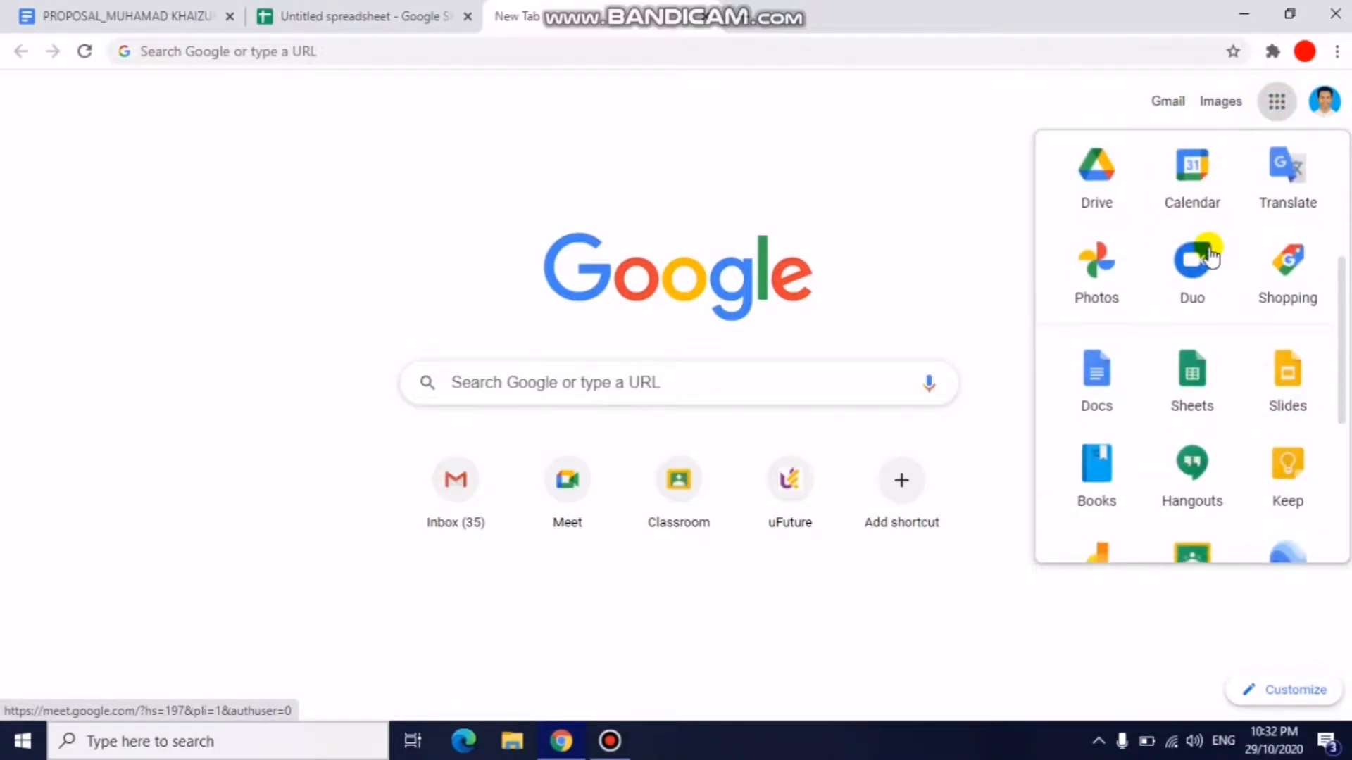
scroll(1209, 257, "down", 1)
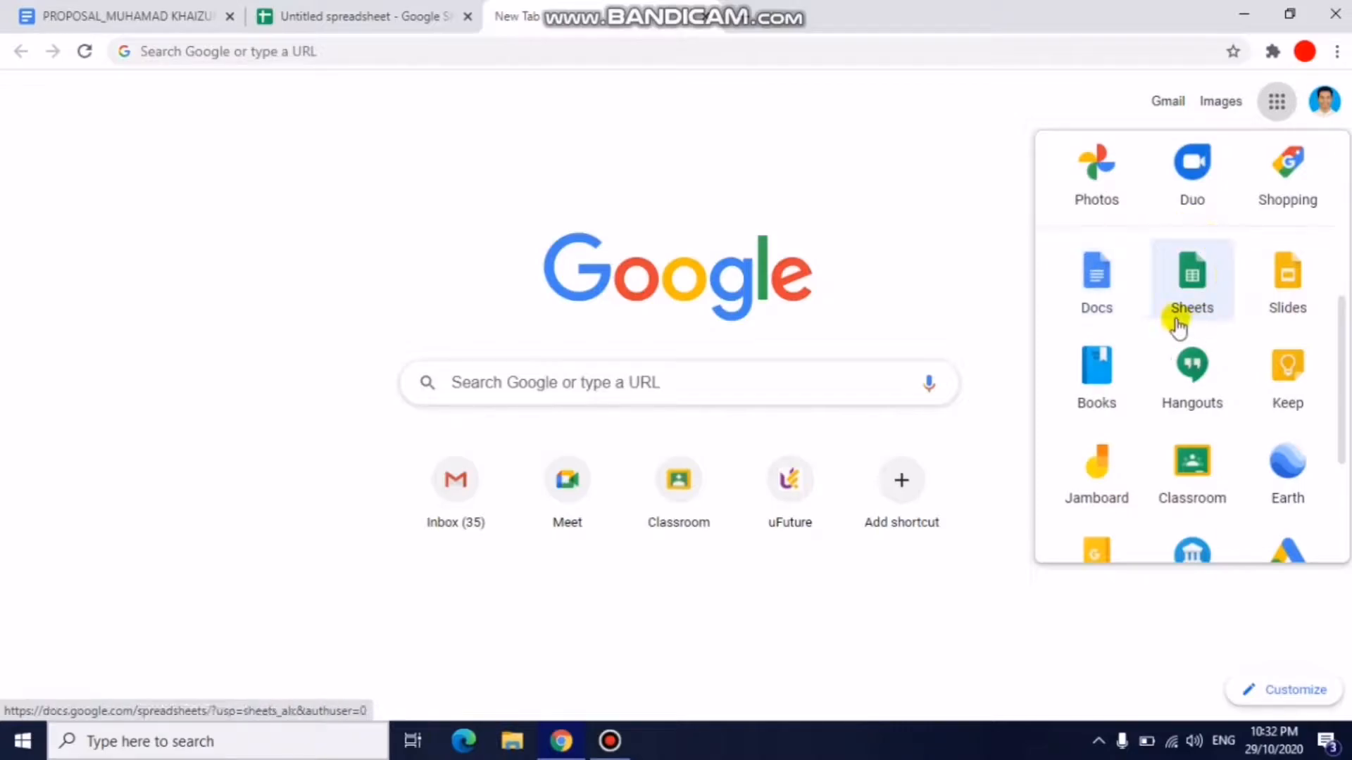
left_click(1198, 282)
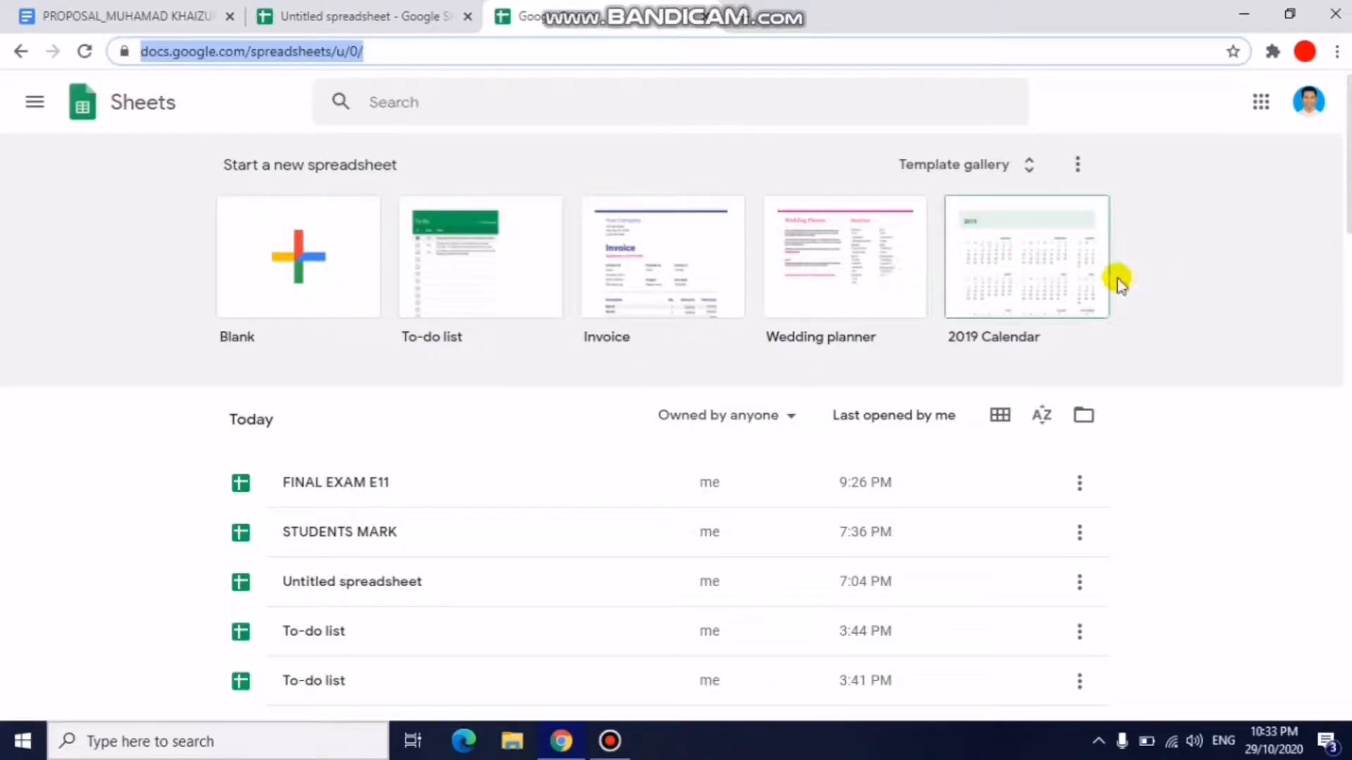
Look through the list of recently opened spreadsheets on the Sheets home page.
scroll(1127, 280, "down", 2)
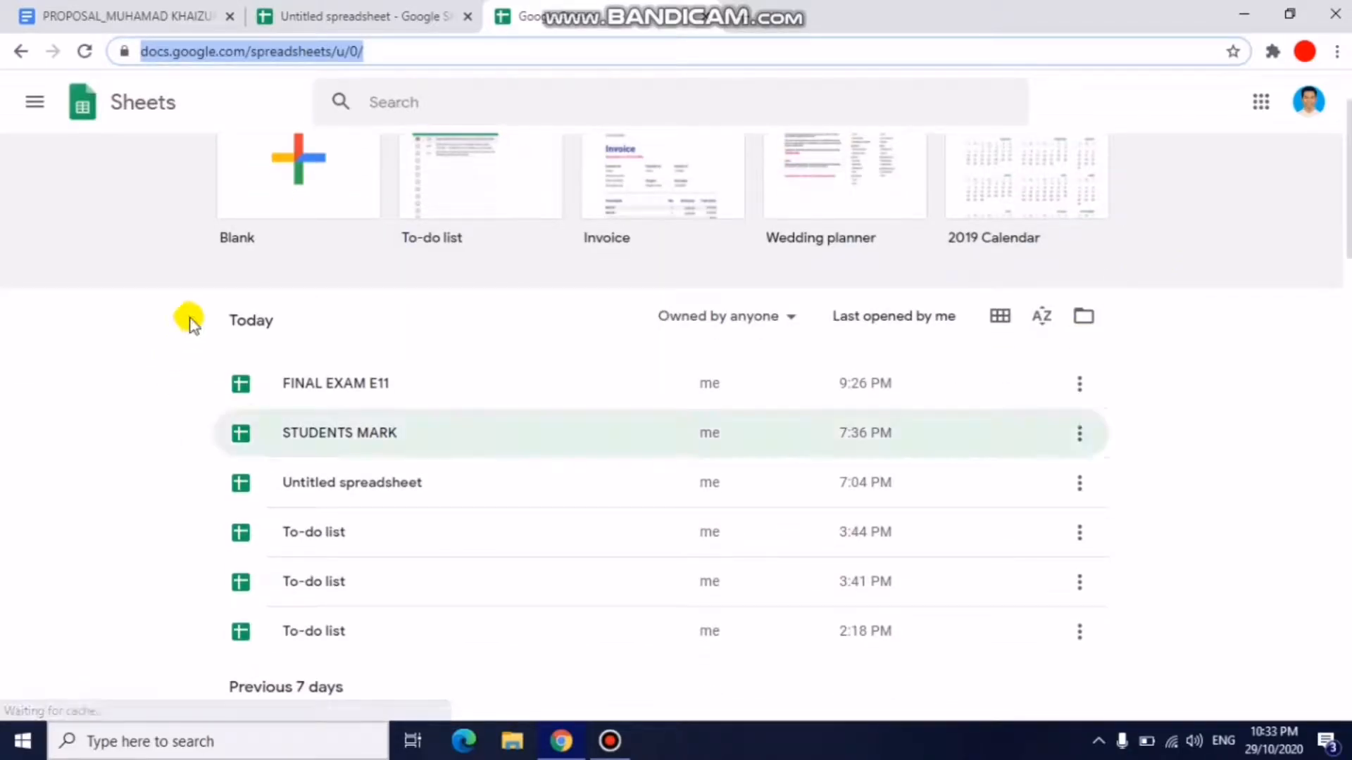
scroll(188, 317, "down", 2)
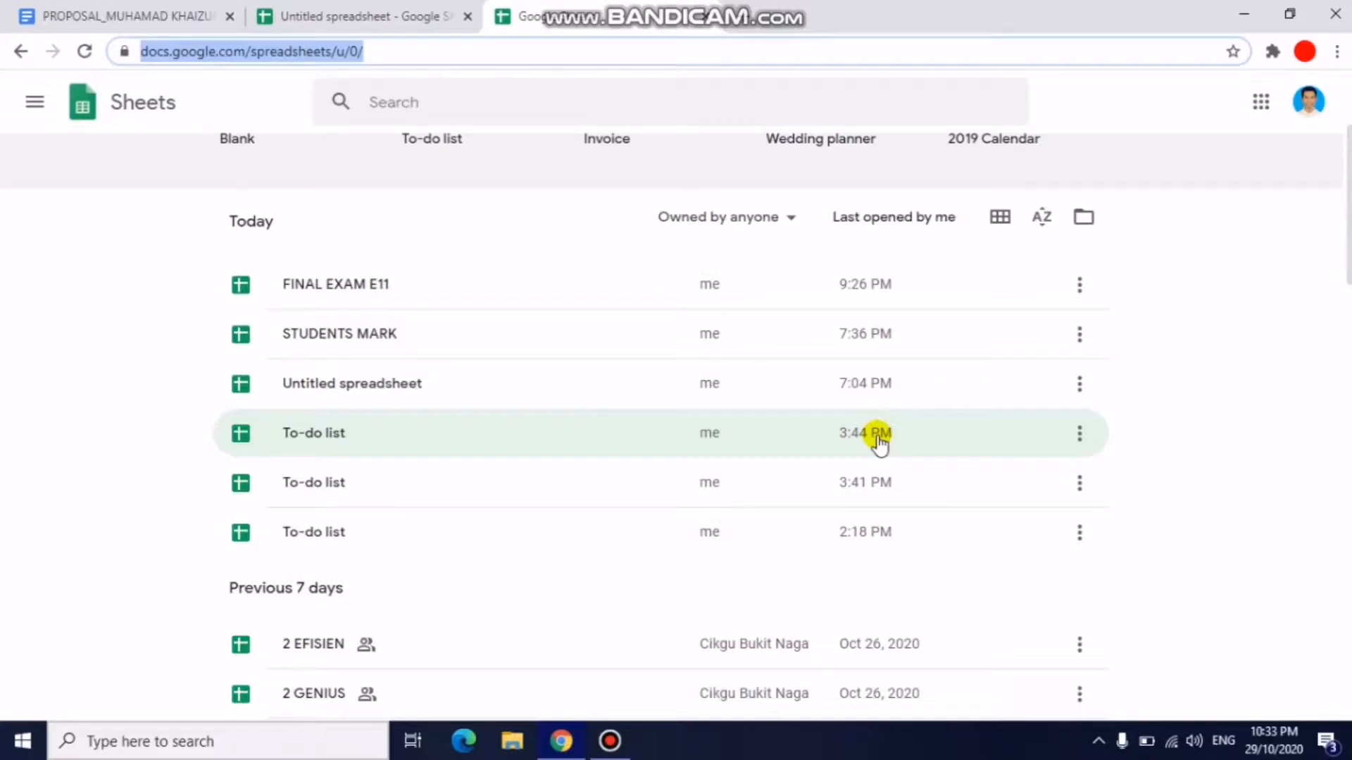
scroll(879, 442, "up", 1)
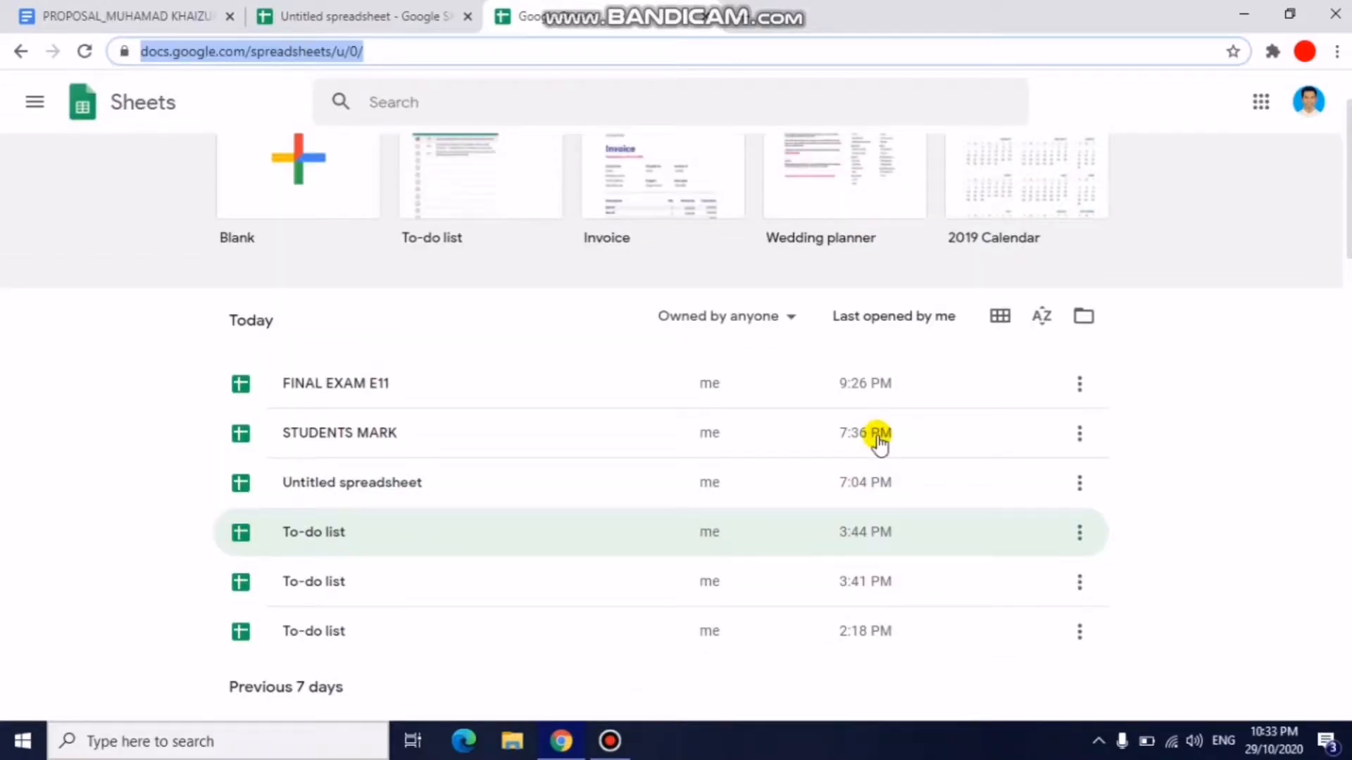
scroll(879, 442, "up", 1)
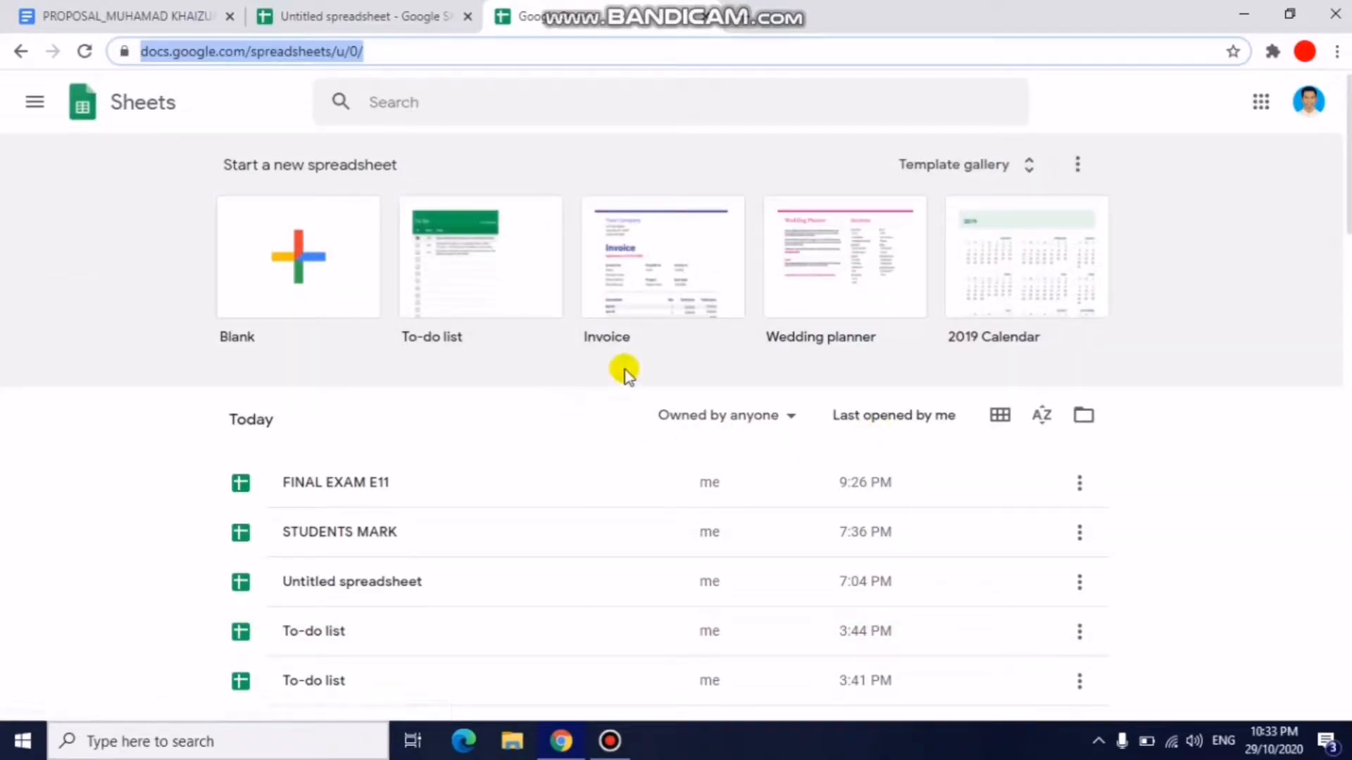
Browse the full template gallery from the Personal to the Education categories and return to the Sheets home page.
left_click(1022, 168)
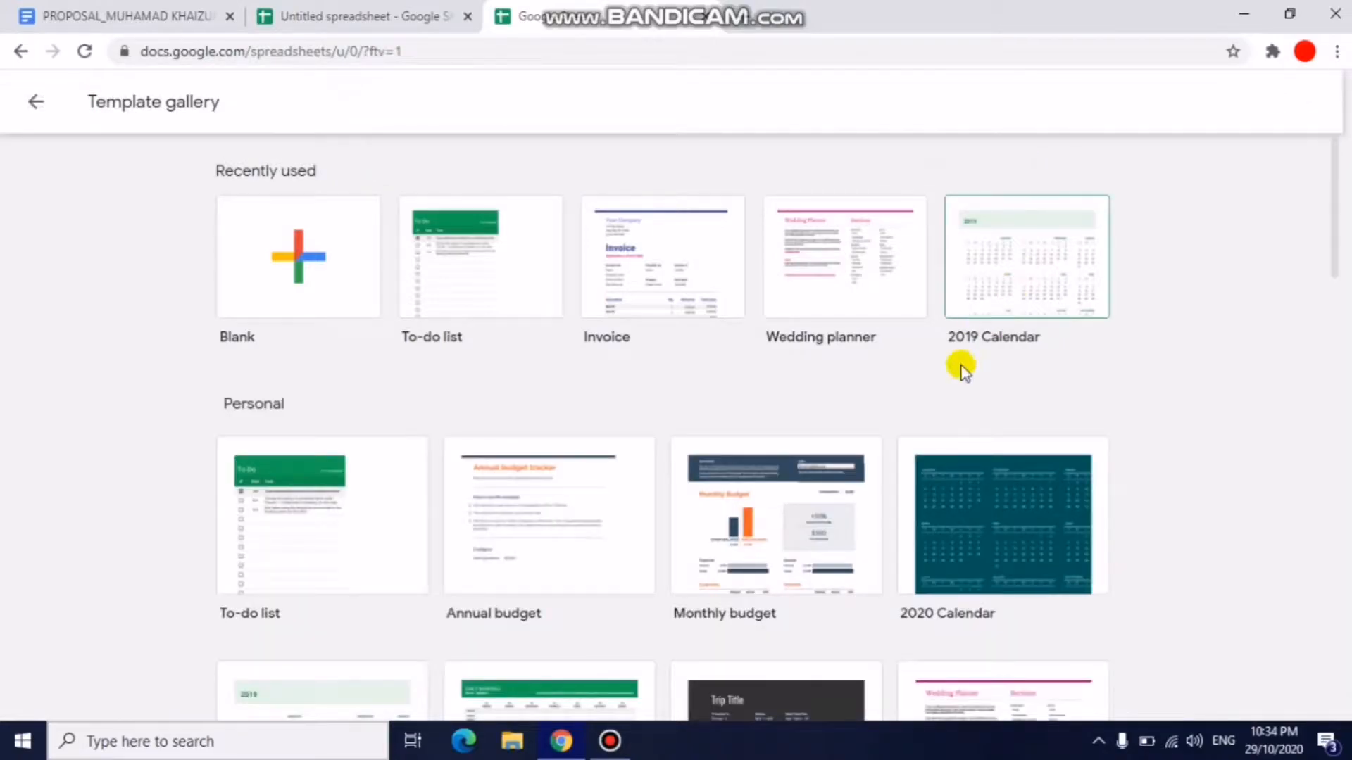
scroll(960, 363, "down", 1)
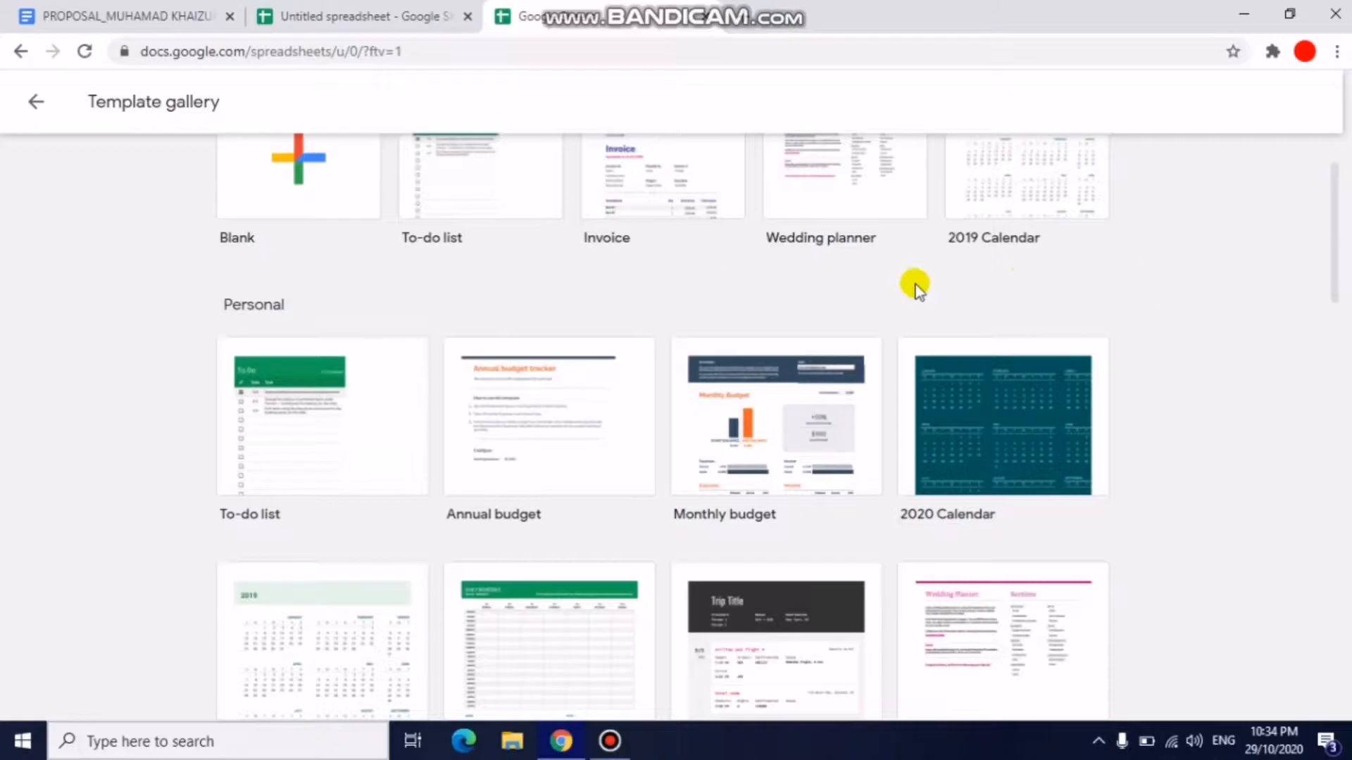
scroll(273, 296, "down", 3)
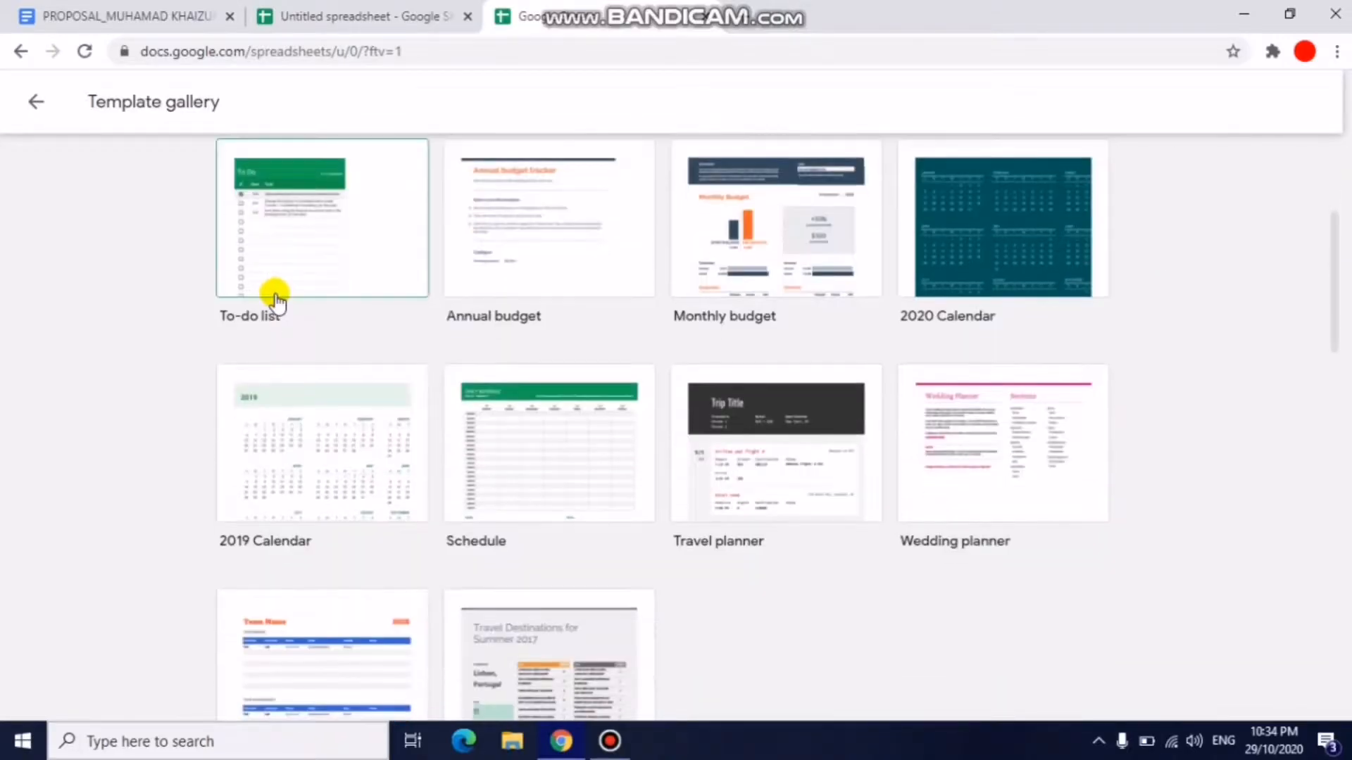
scroll(616, 377, "down", 5)
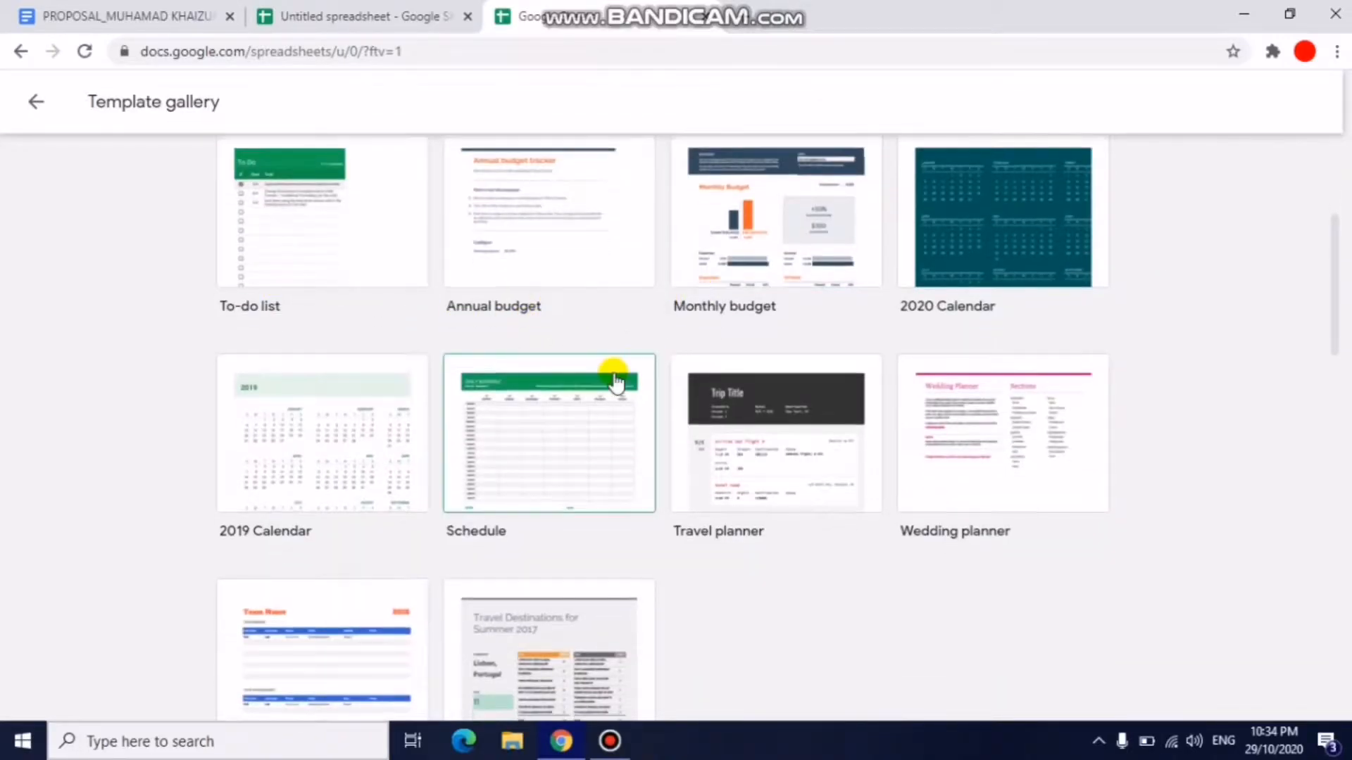
scroll(258, 436, "down", 6)
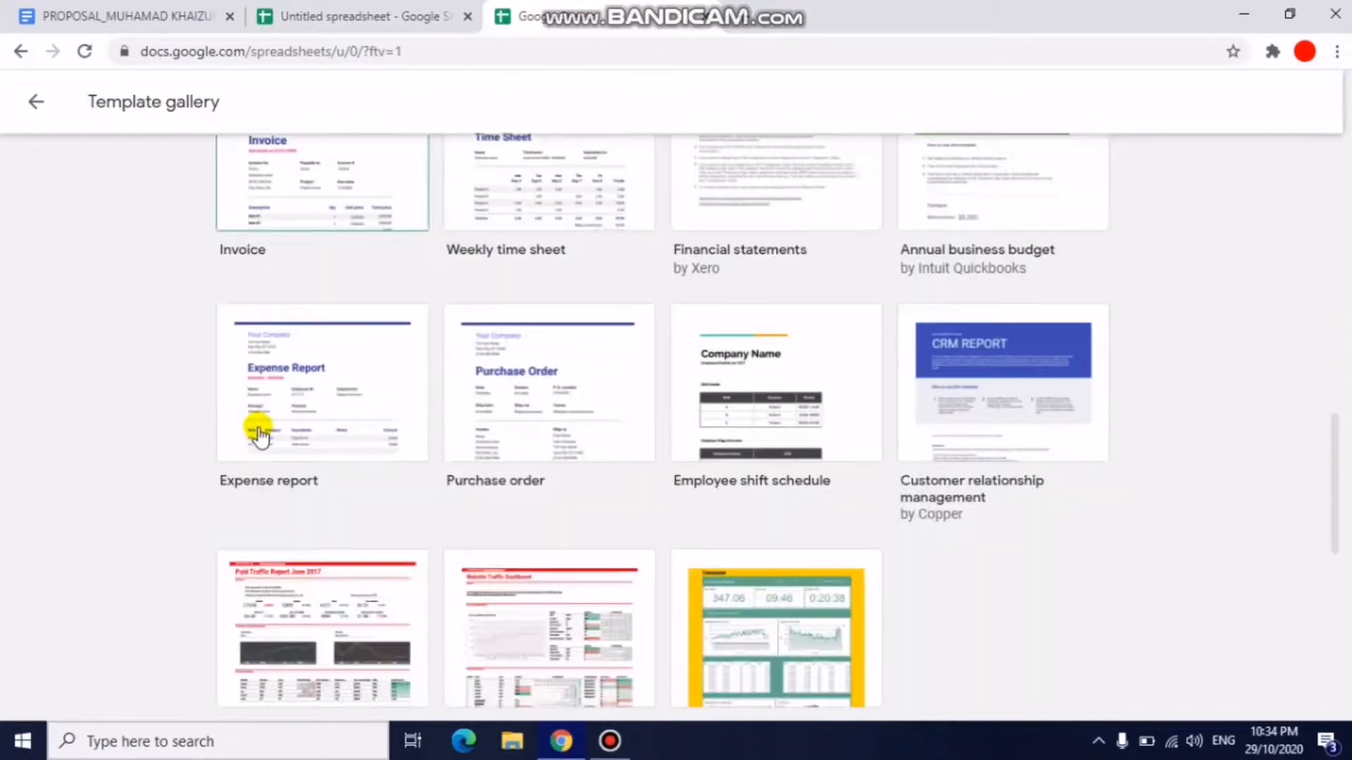
scroll(285, 489, "down", 1)
scroll(283, 493, "down", 3)
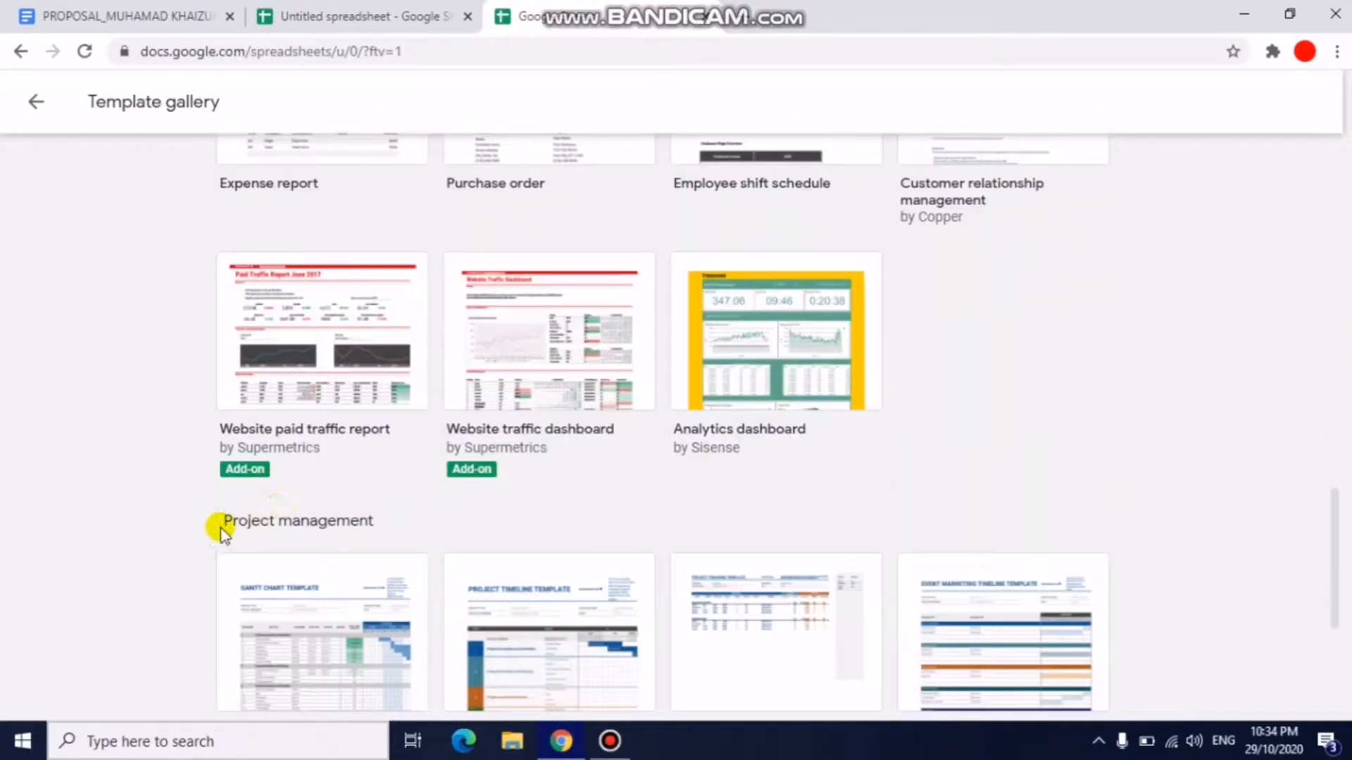
scroll(332, 537, "down", 4)
scroll(301, 534, "up", 16)
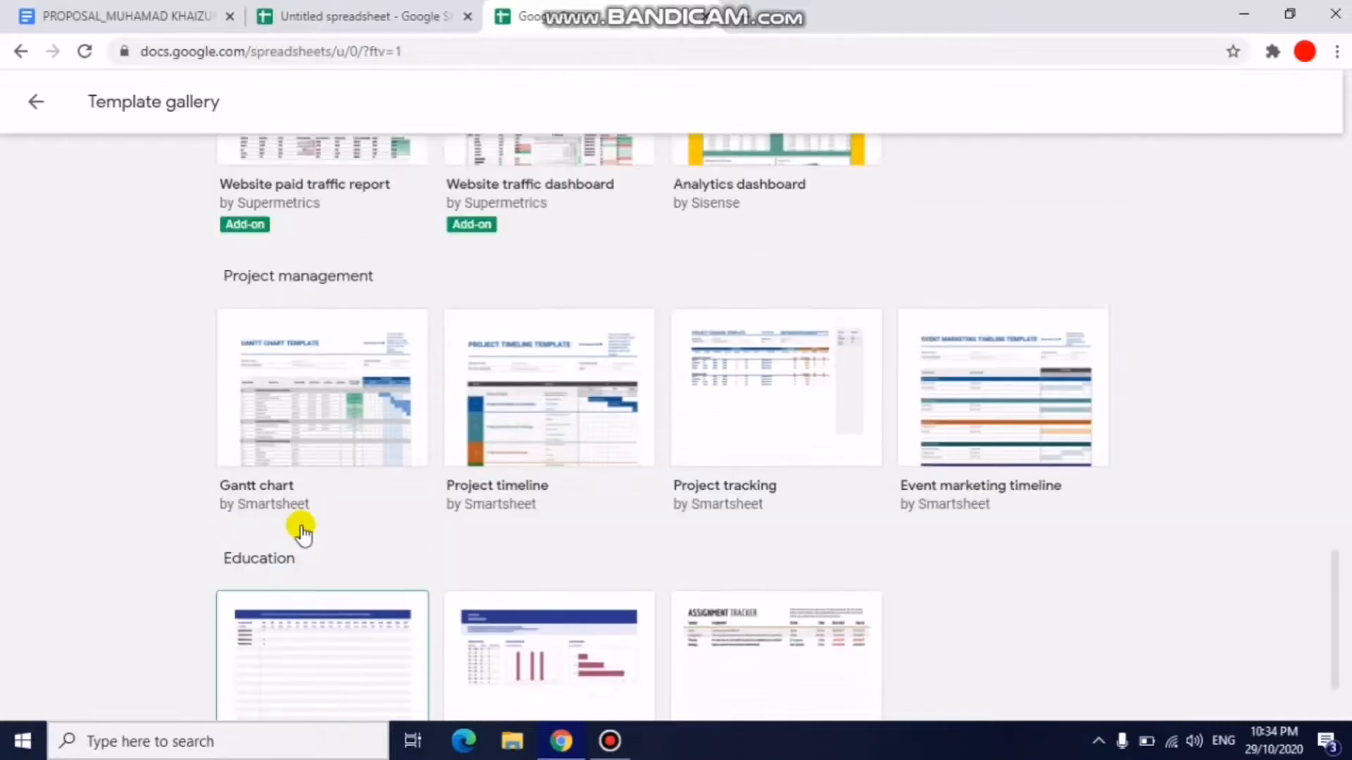
scroll(302, 532, "up", 7)
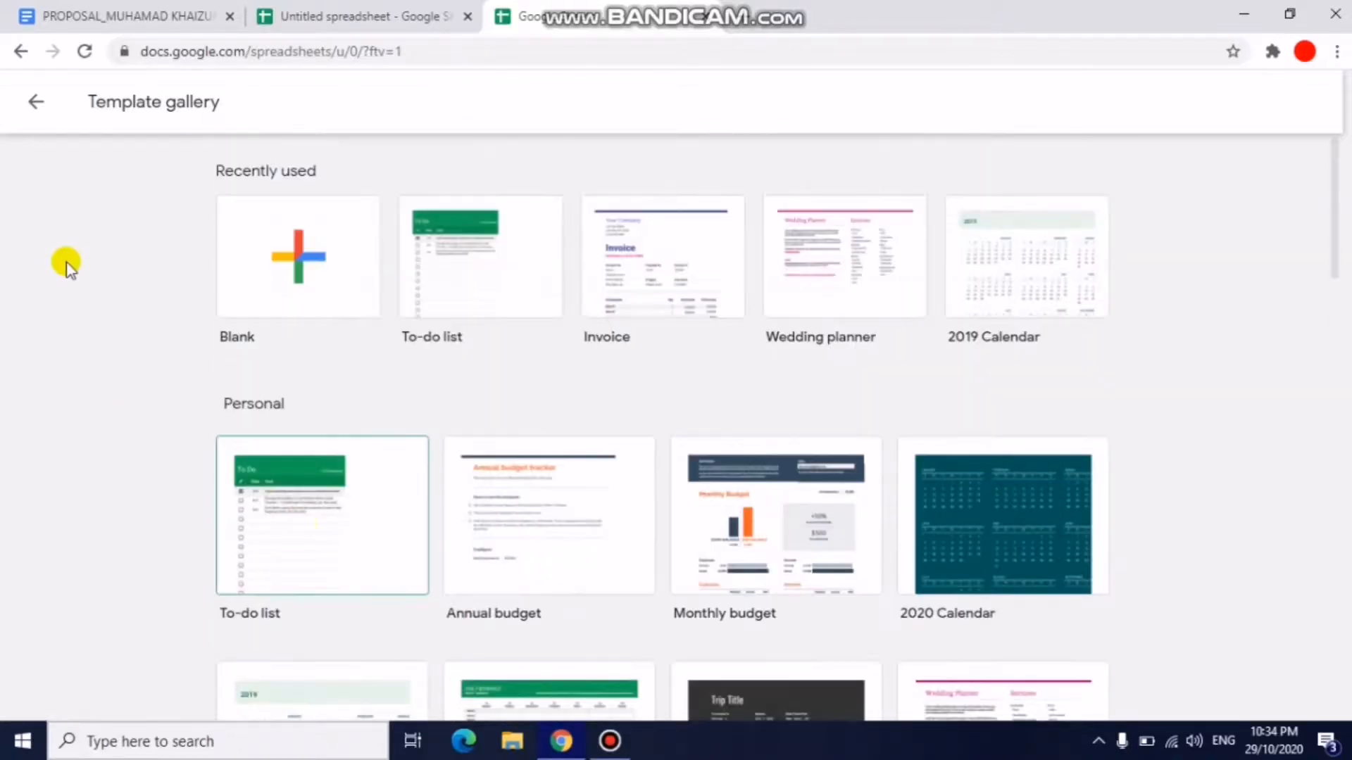
left_click(30, 109)
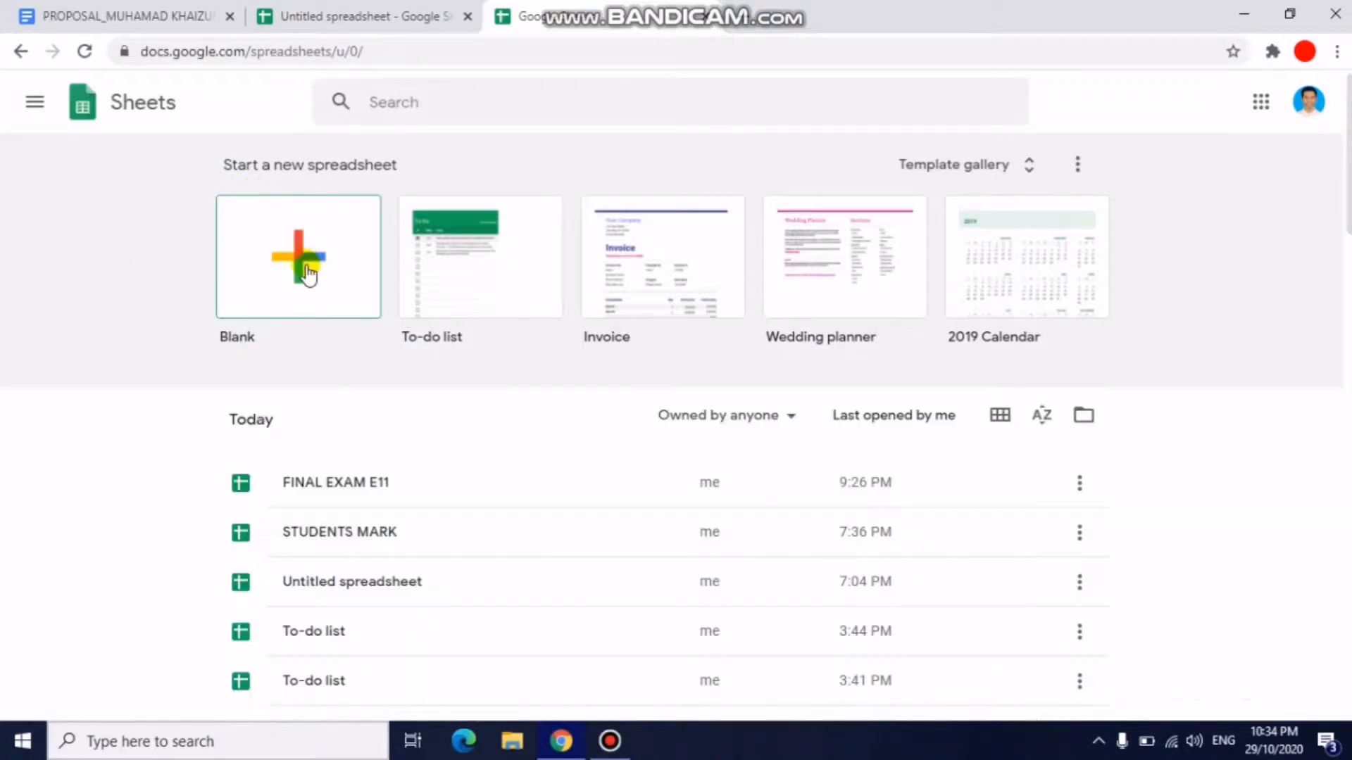
Create a blank spreadsheet and select cells B2, C2 and D2 one after another.
left_click(300, 266)
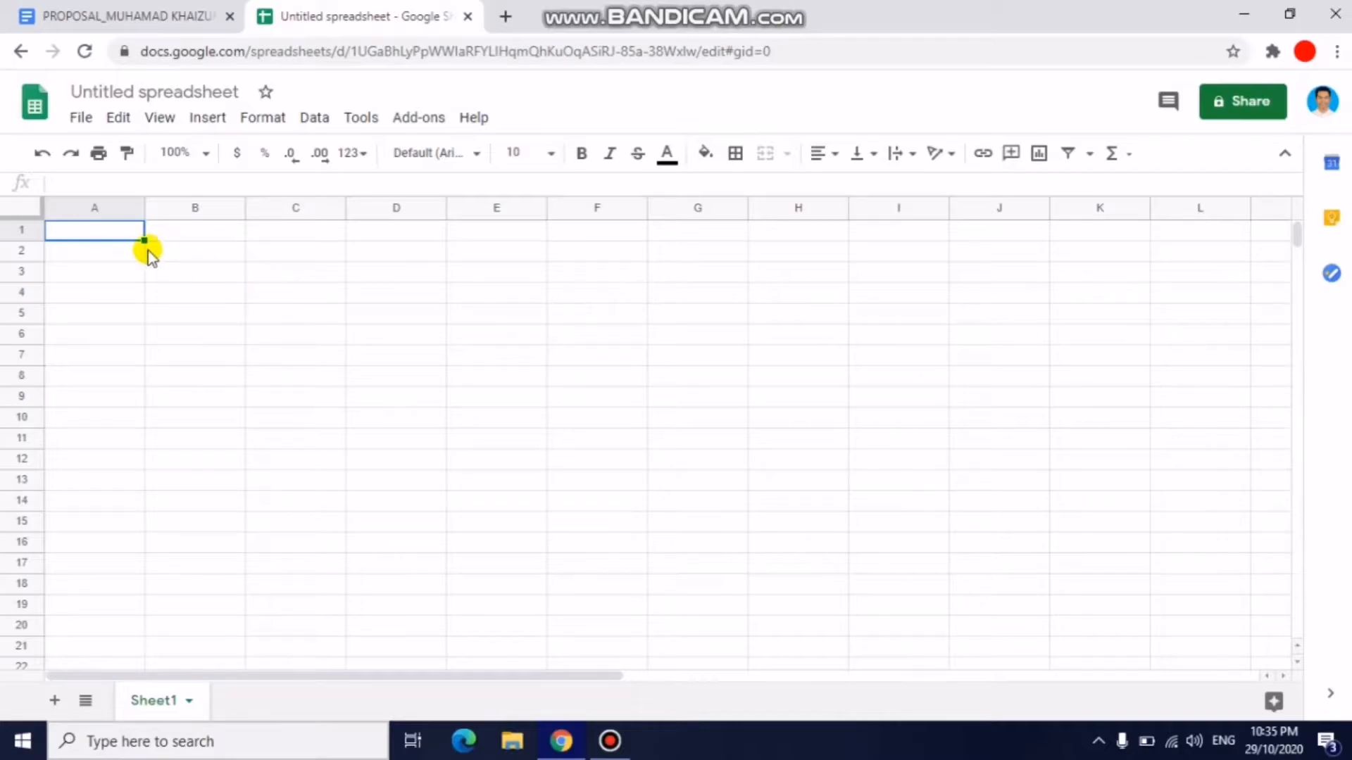
left_click(175, 252)
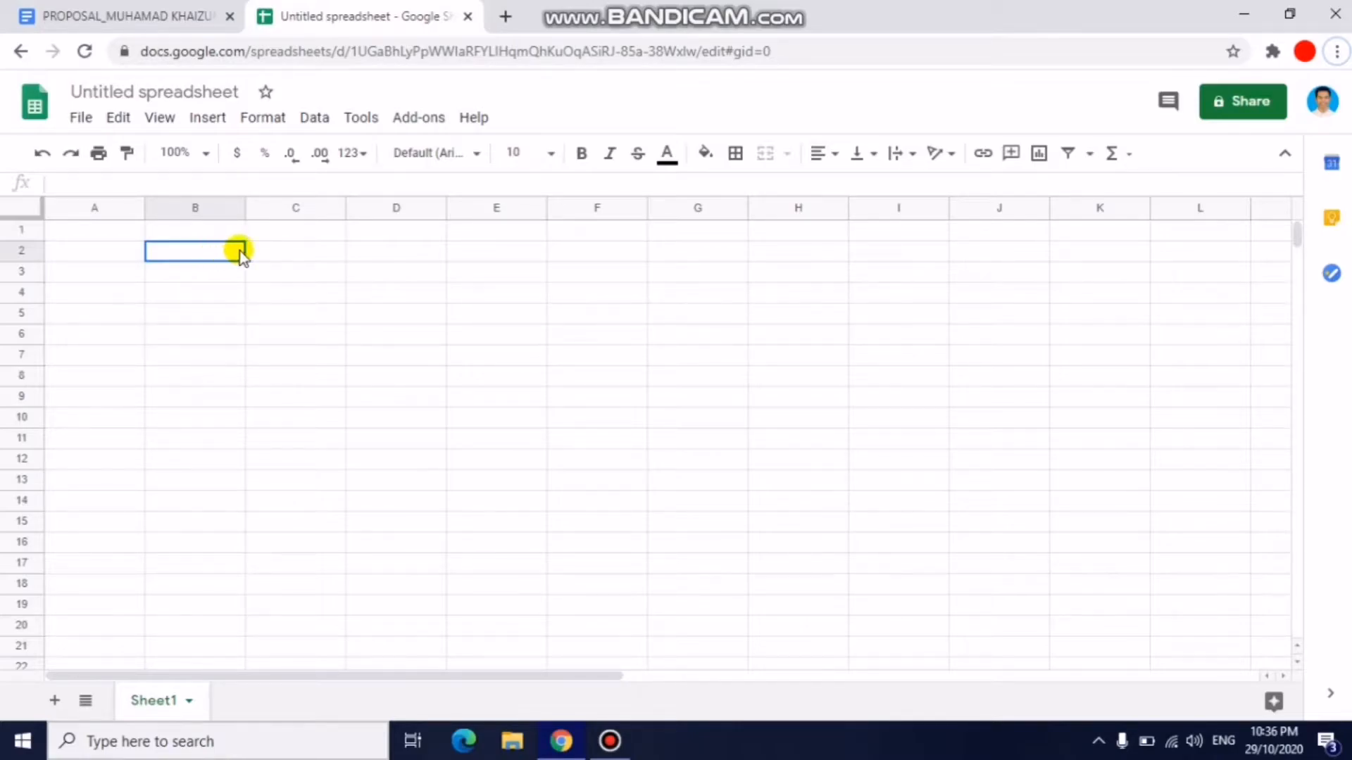
left_click(321, 252)
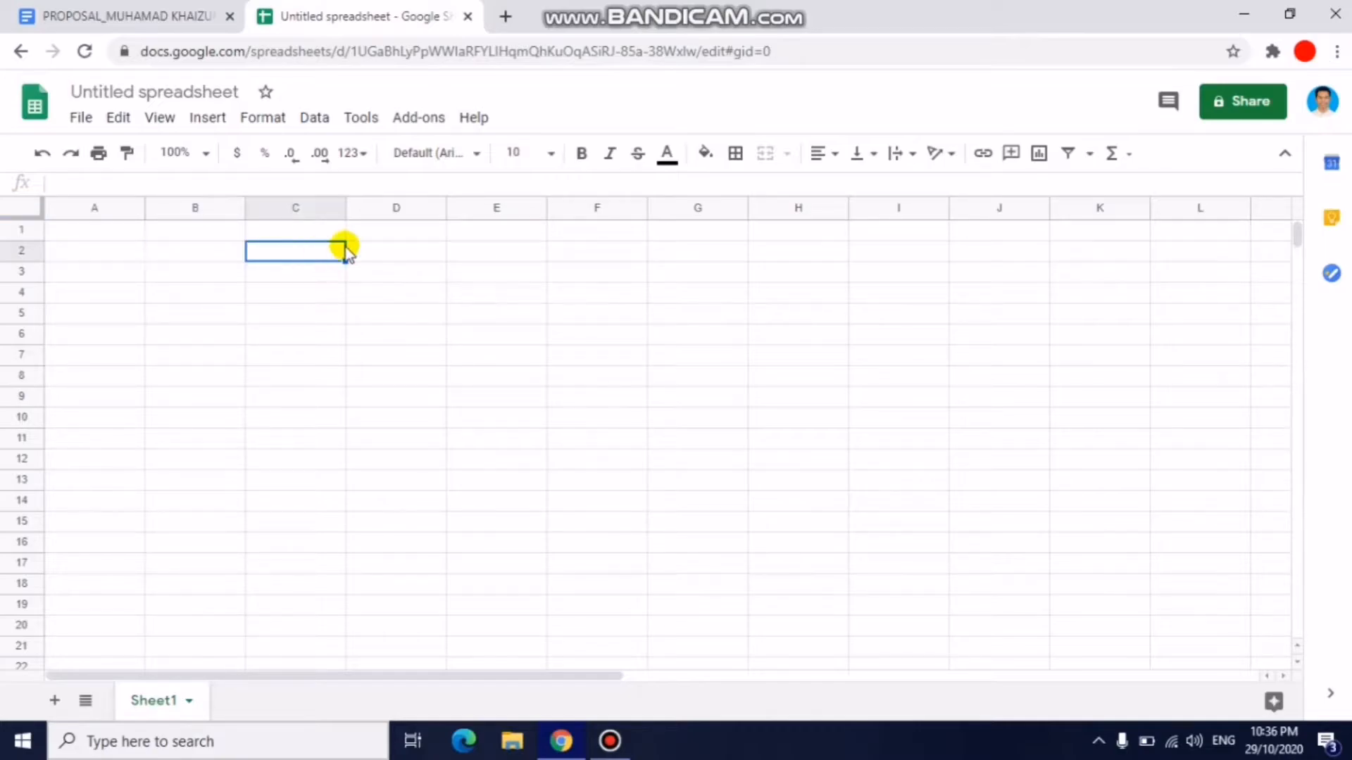
left_click(383, 252)
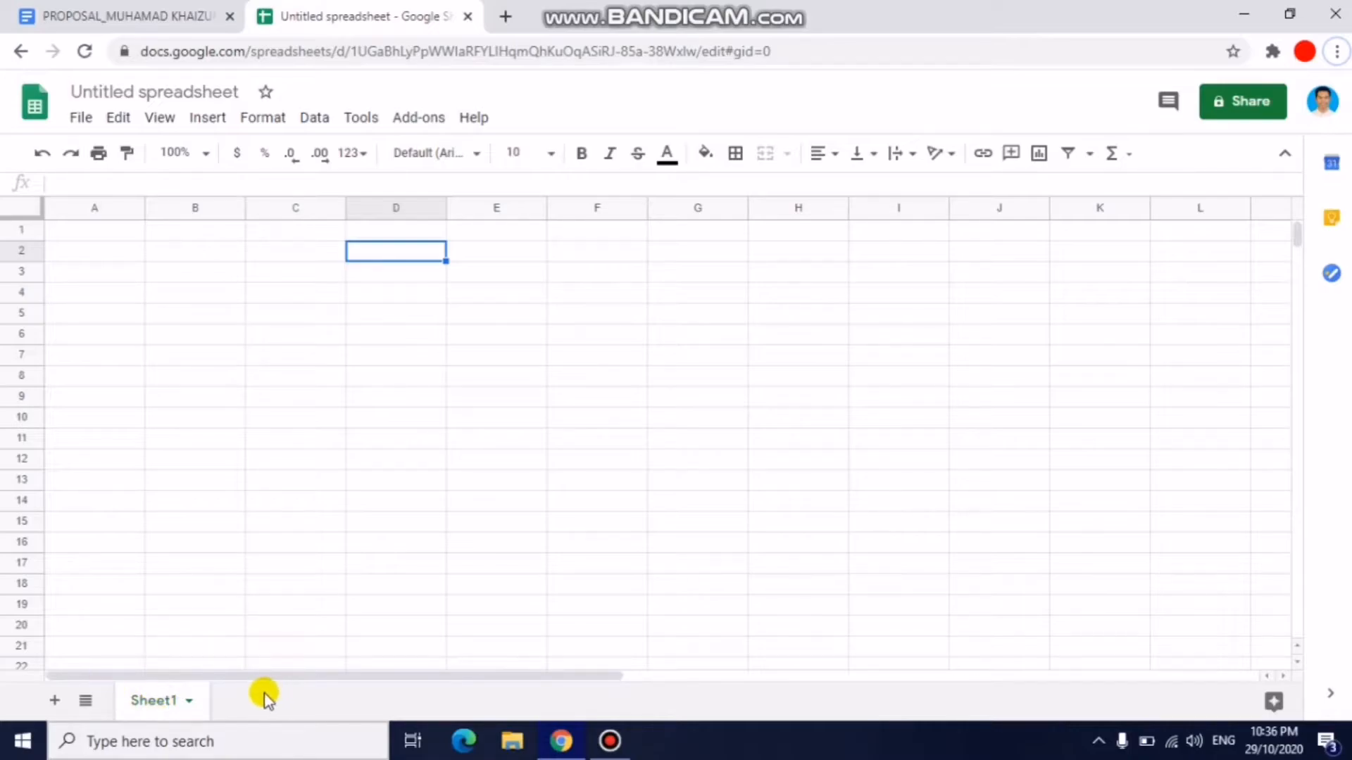
Add a second sheet, return to Sheet1 and open its name for editing without changing it.
left_click(55, 701)
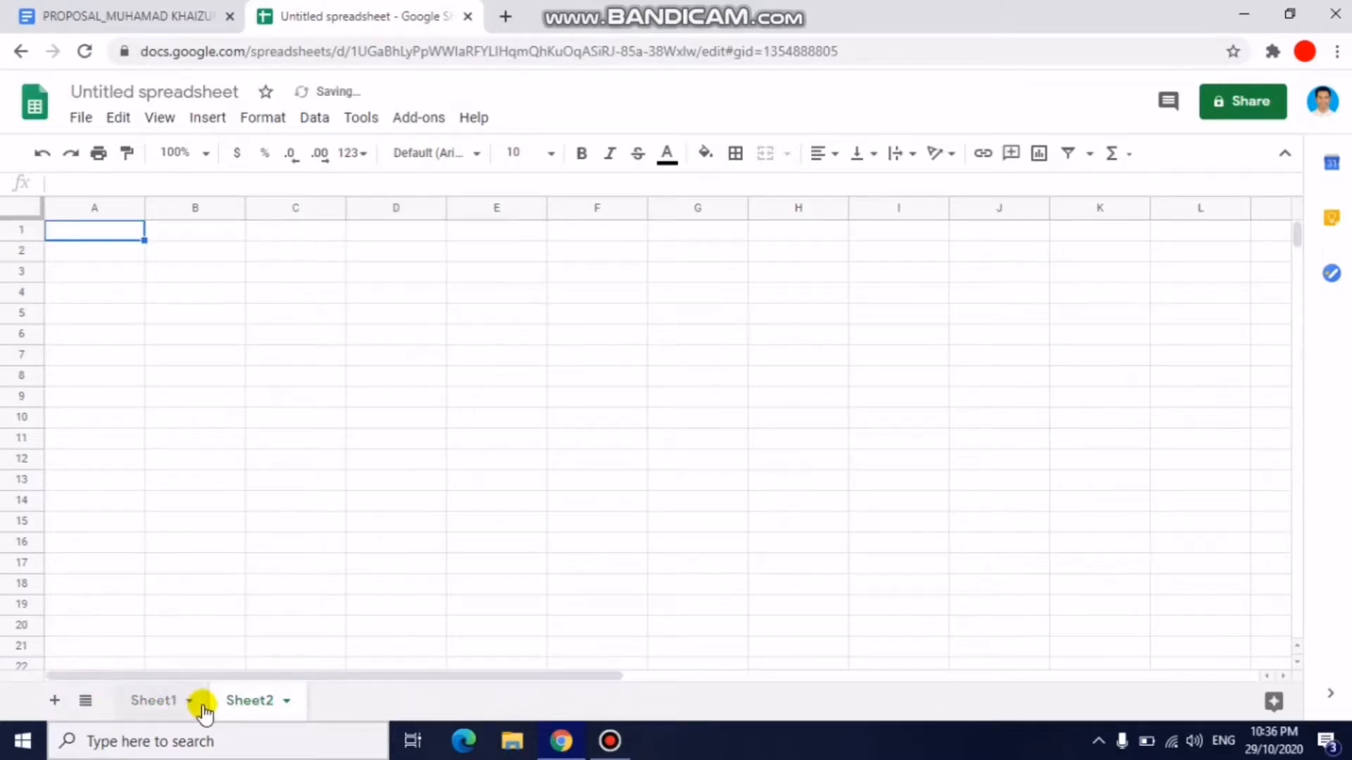
left_click(156, 703)
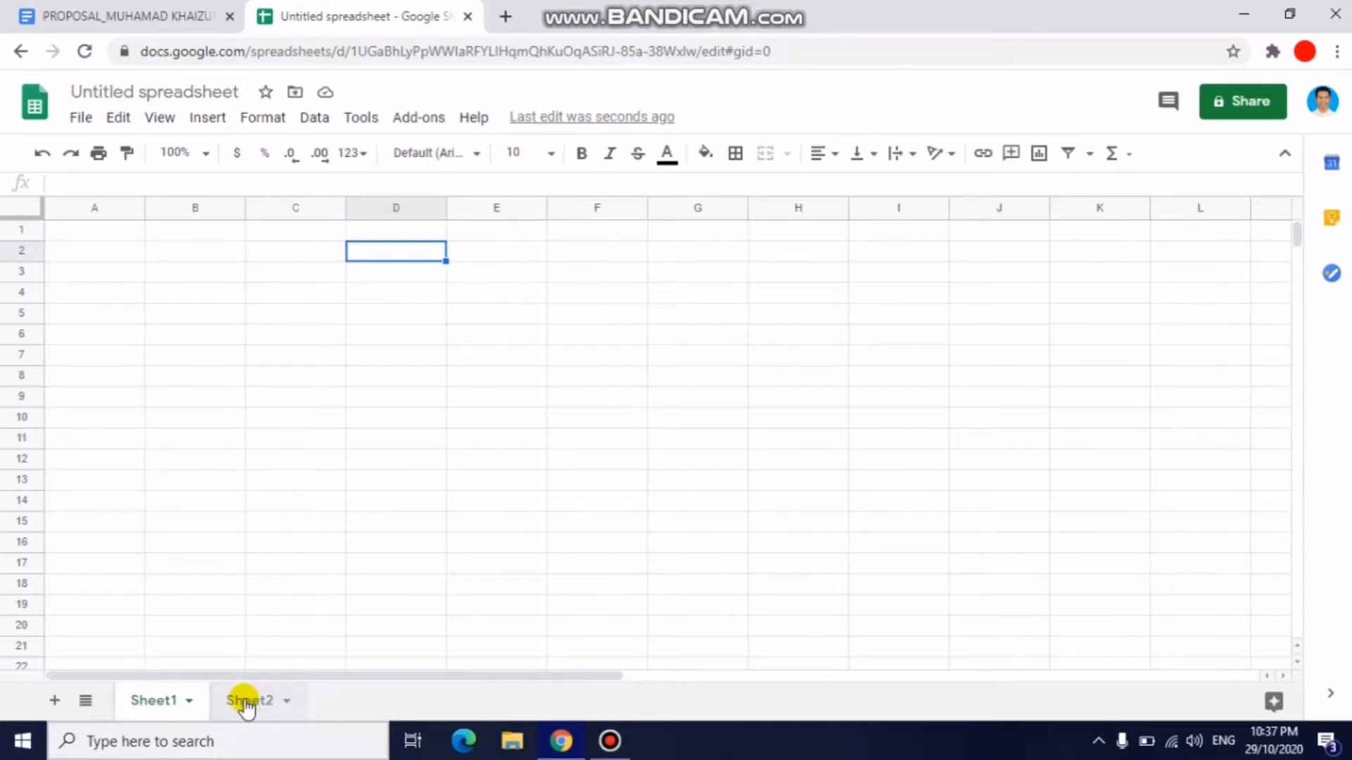
double_click(154, 701)
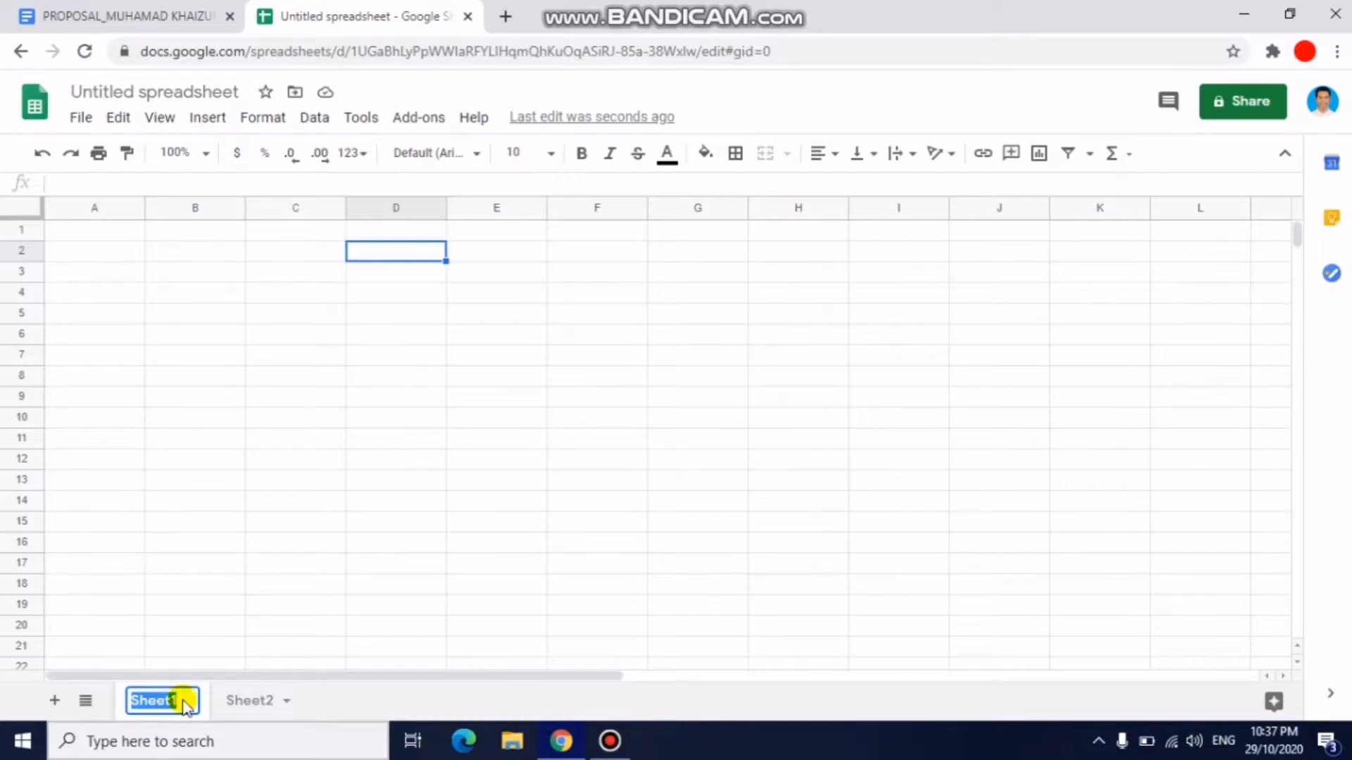
left_click(342, 699)
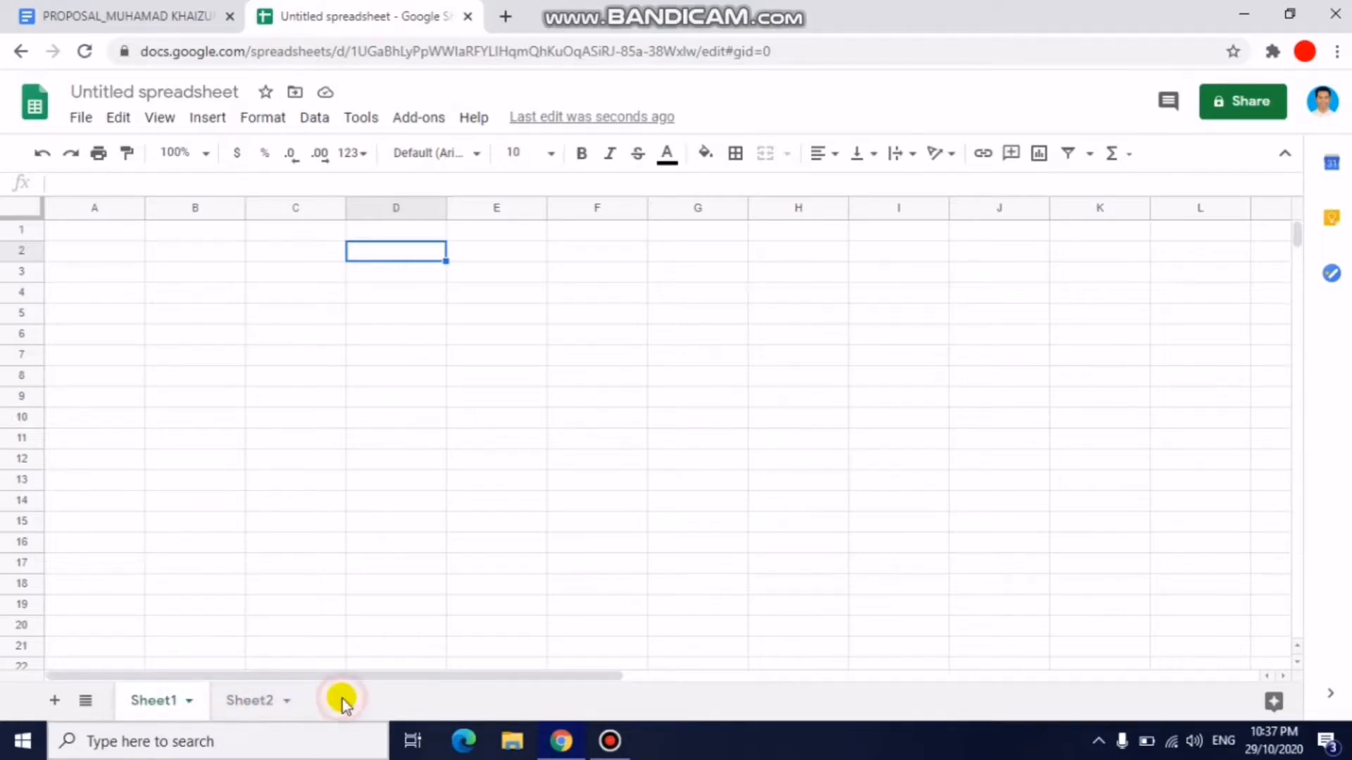
Delete Sheet2 from the spreadsheet and select cell J5 on Sheet1.
left_click(268, 707)
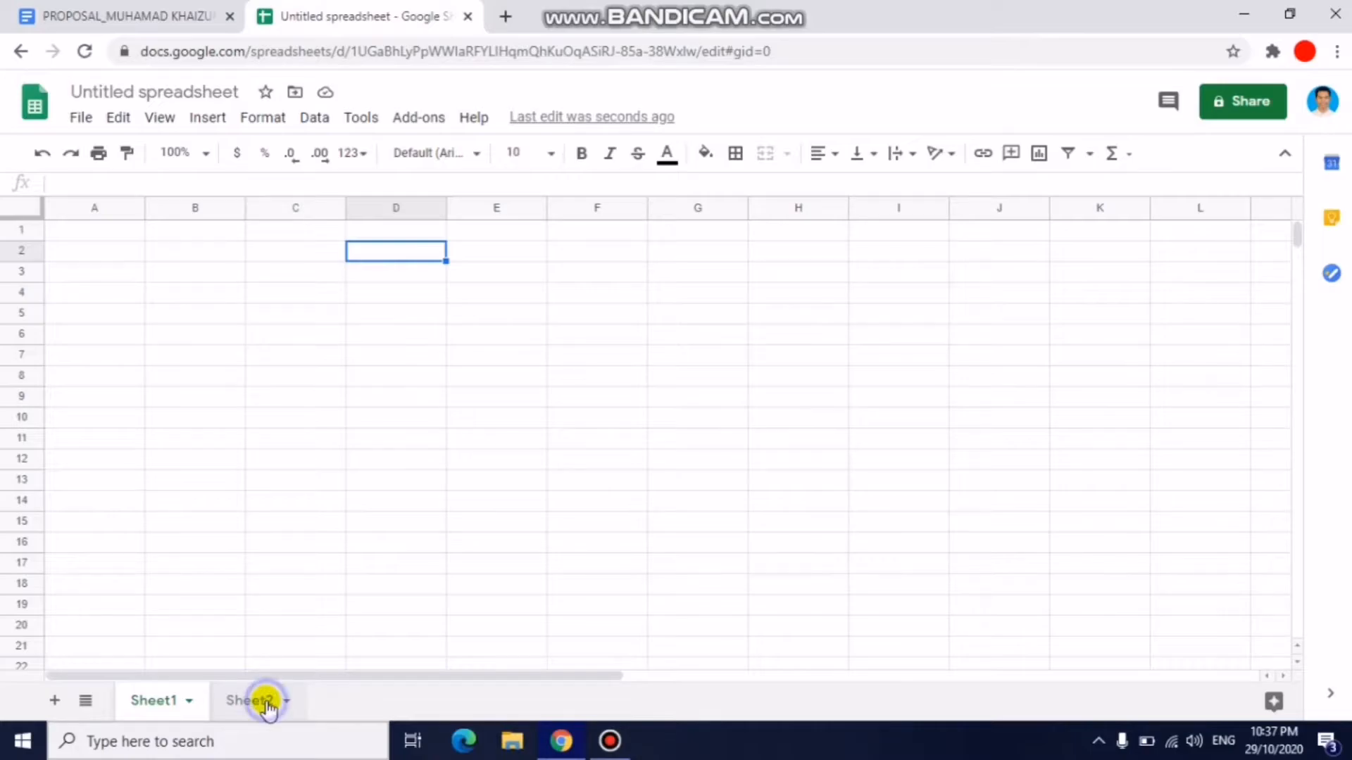
right_click(269, 708)
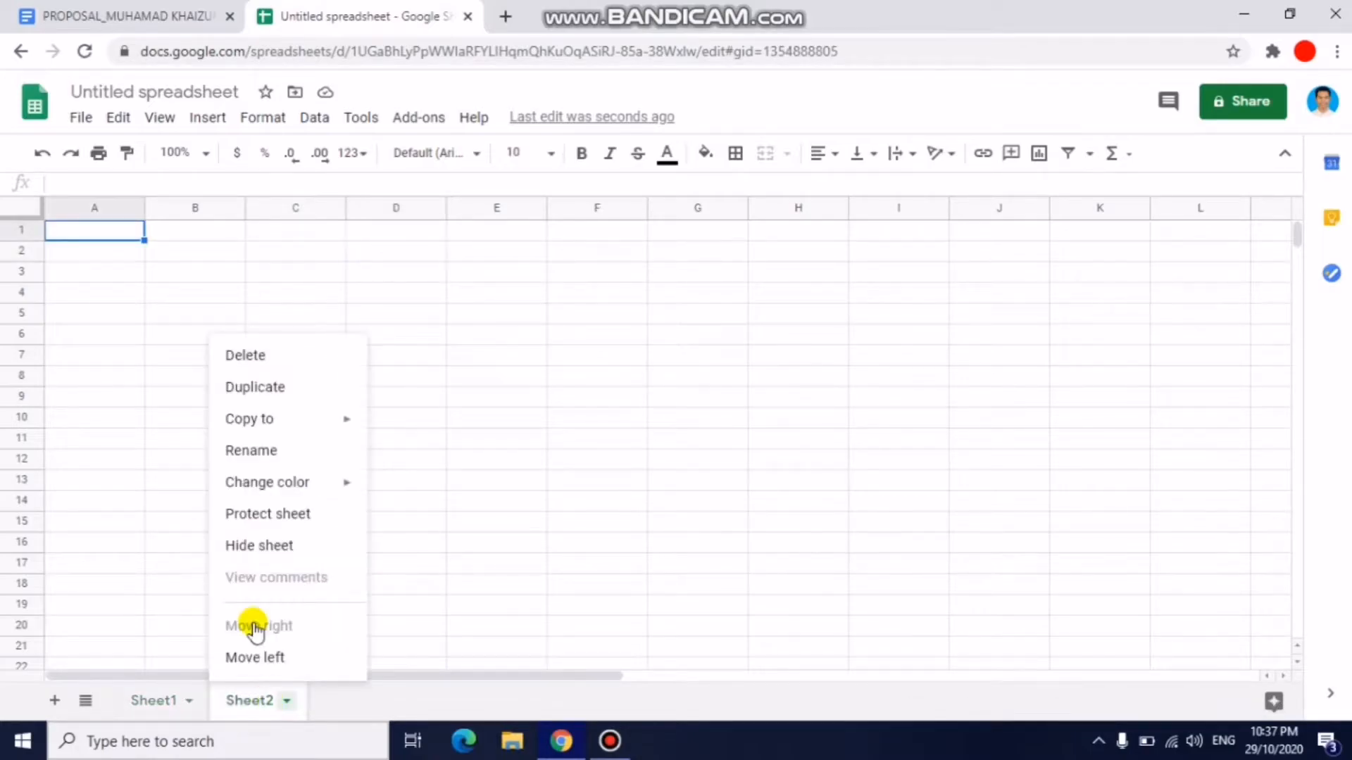
left_click(308, 357)
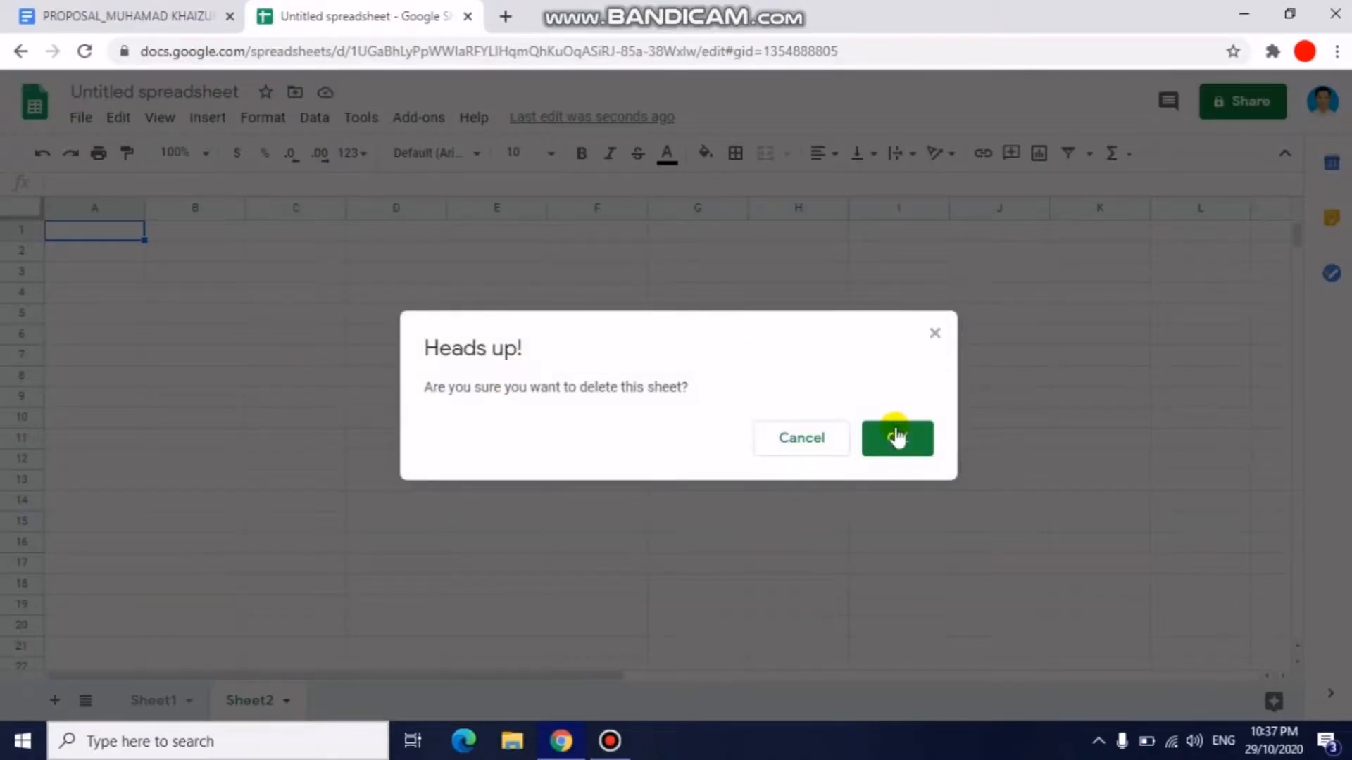
left_click(902, 445)
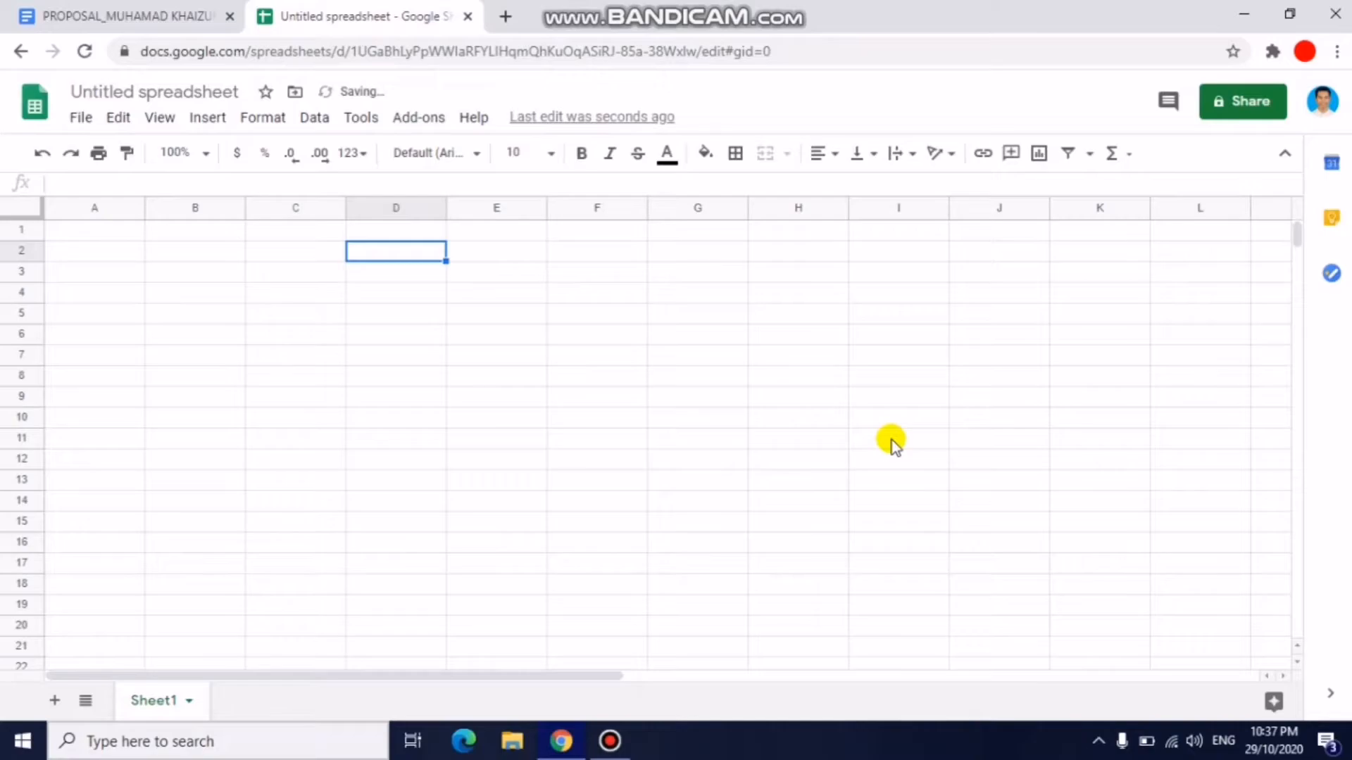
left_click(979, 314)
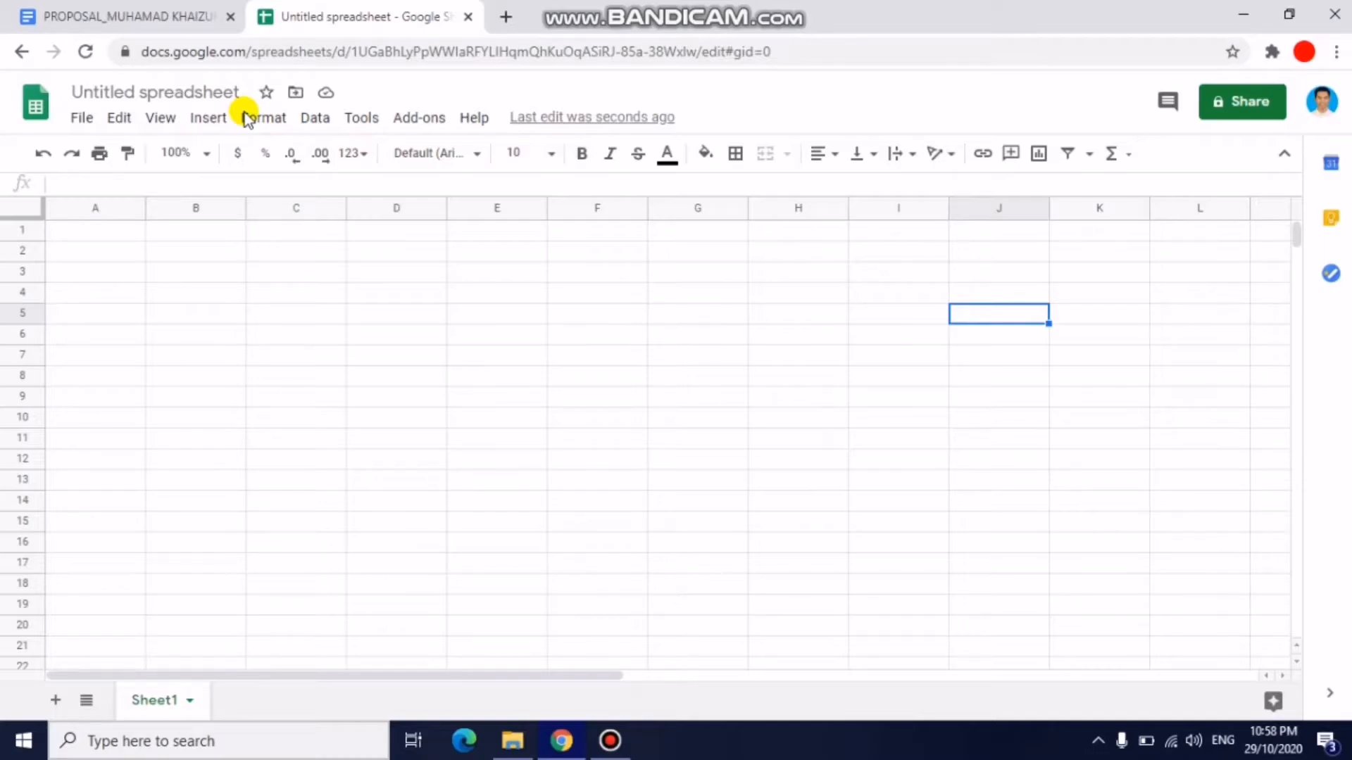
Look through the options for creating a new file and the dialog for opening an existing spreadsheet, leaving without opening anything.
left_click(83, 119)
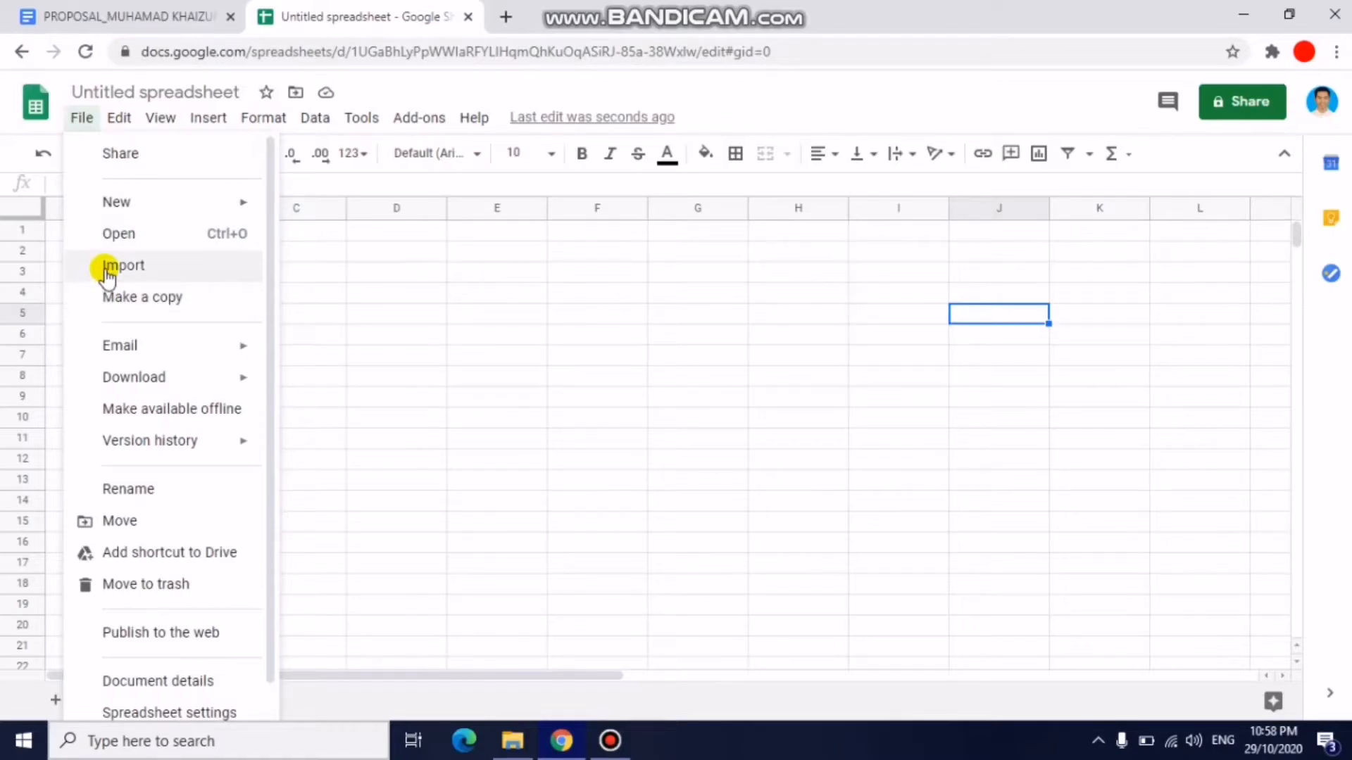
mouse_move(144, 220)
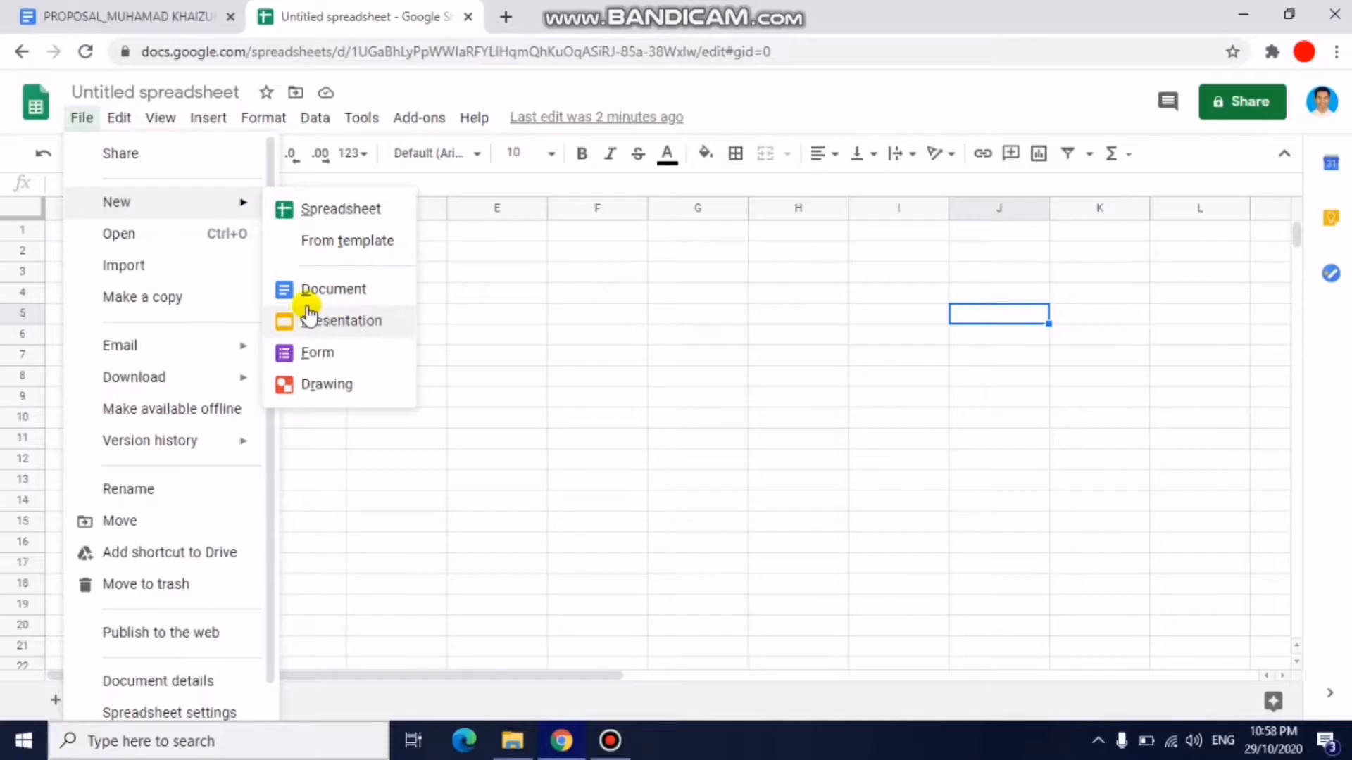
left_click(193, 239)
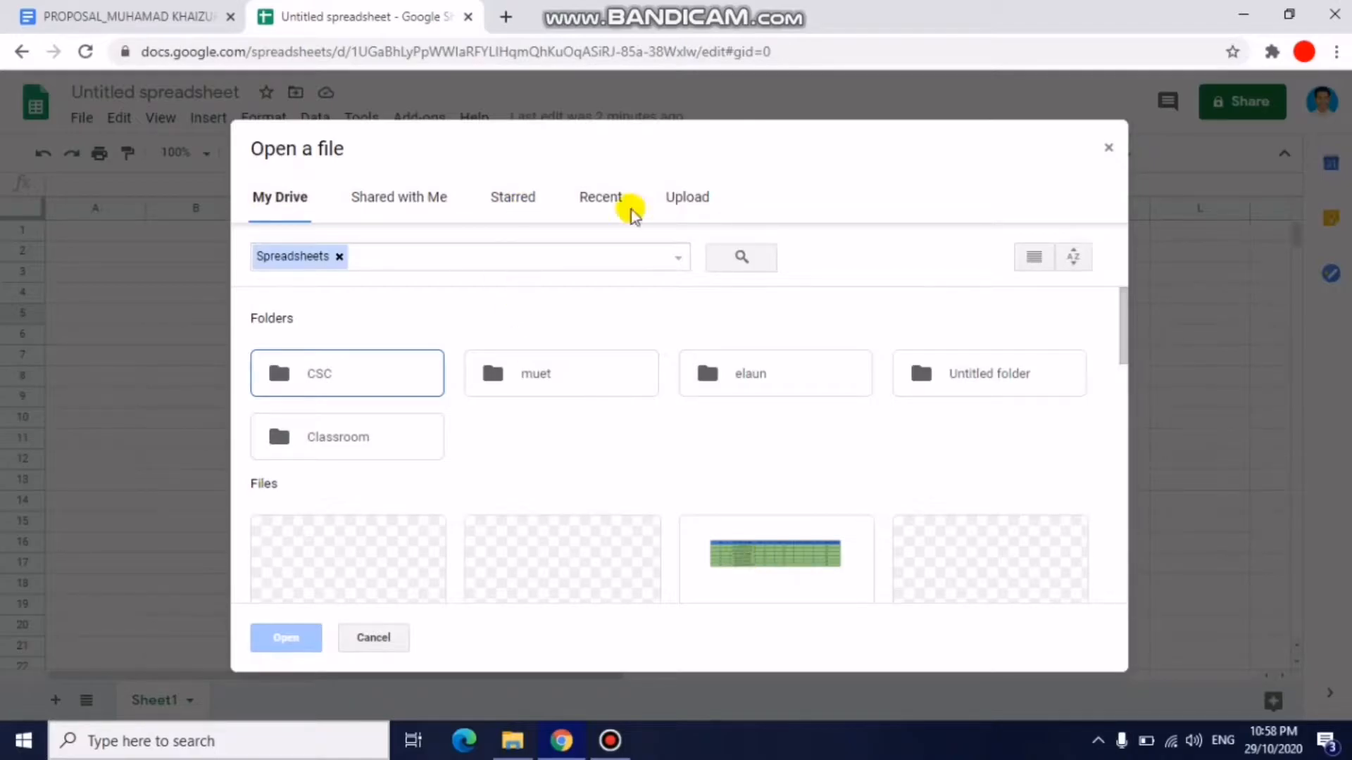
left_click(1109, 148)
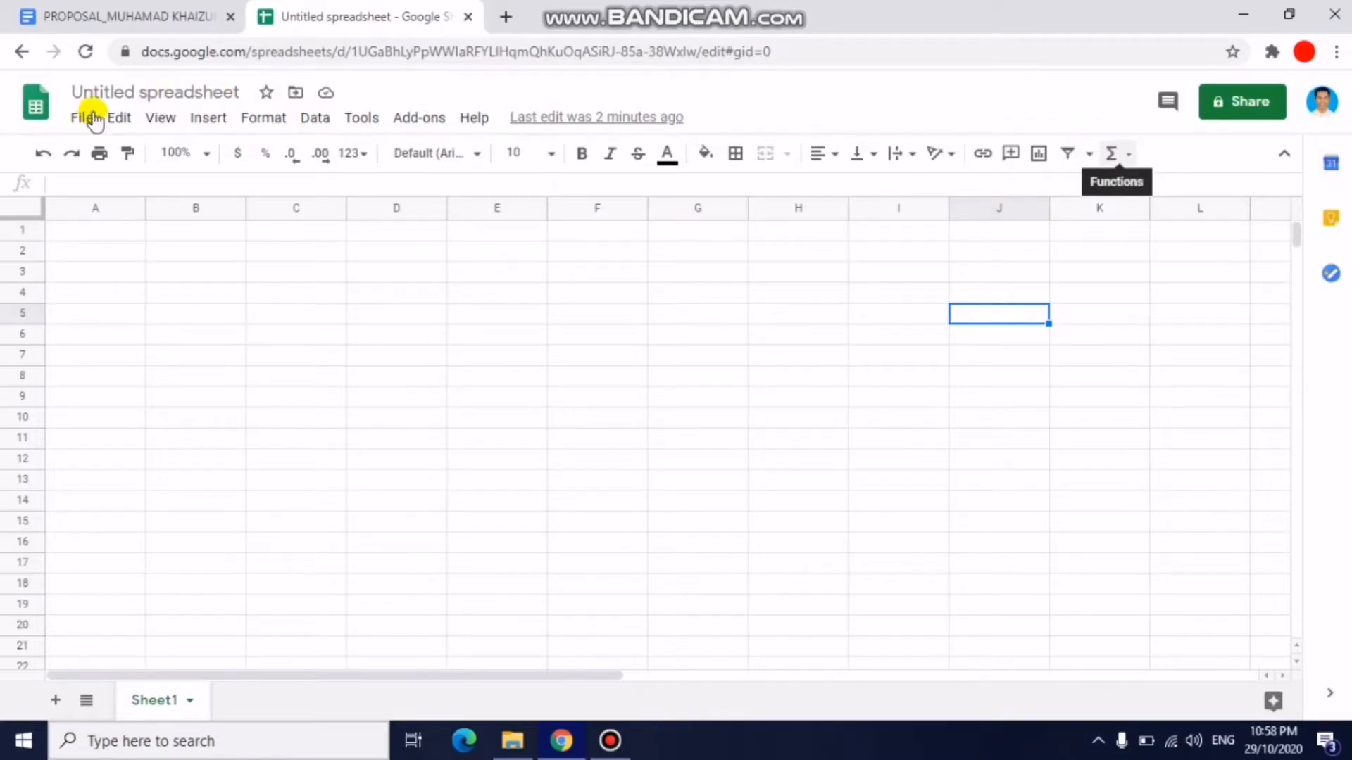
Import STUDENTS MARK.xlsx from My Drive into the current spreadsheet, using Insert new sheet(s) as the import location.
left_click(77, 116)
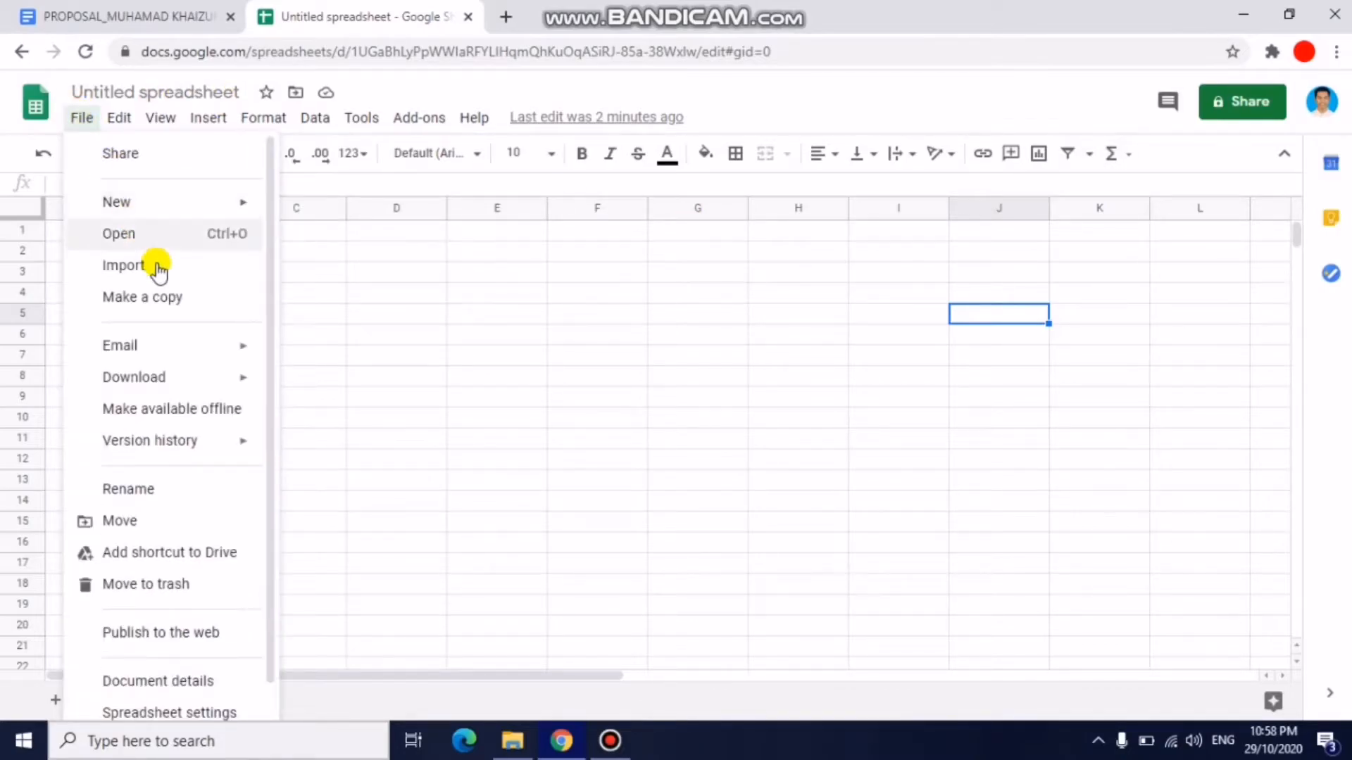
left_click(156, 267)
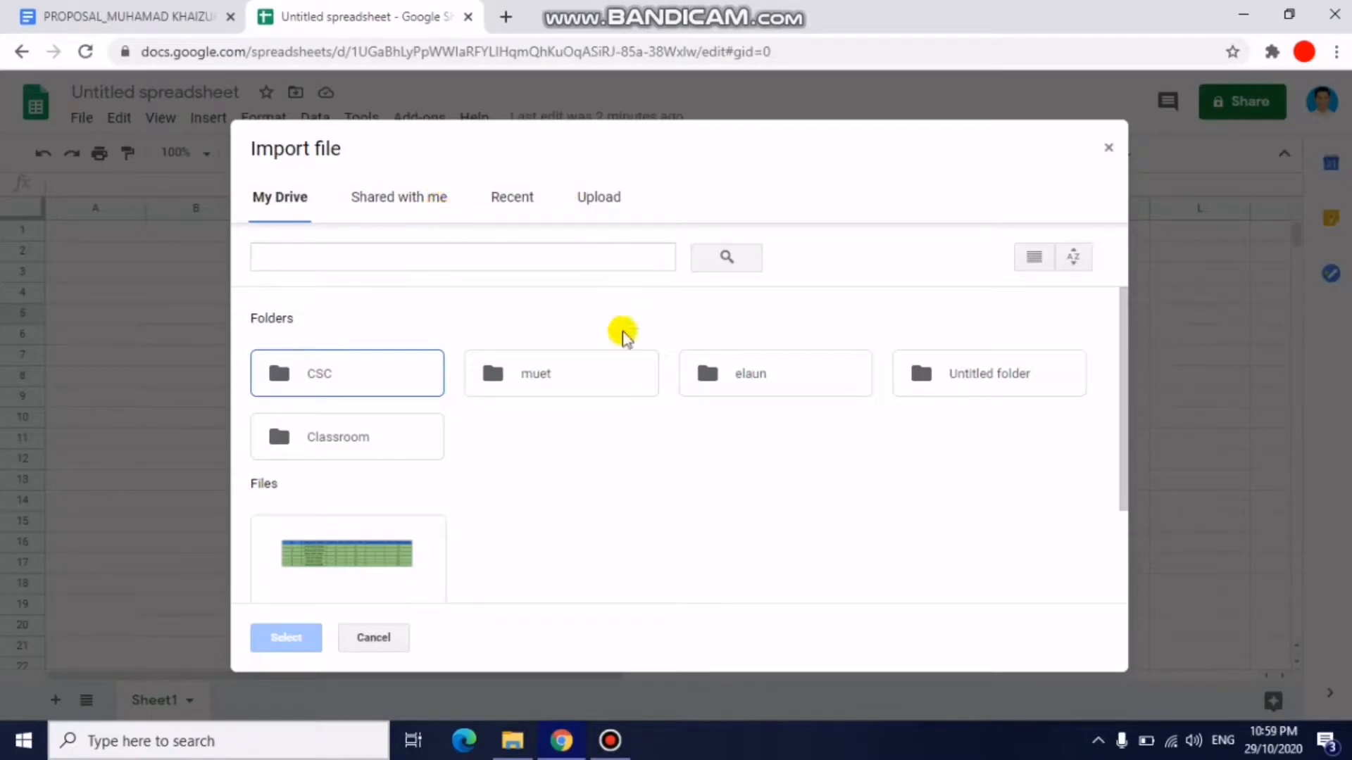
scroll(585, 446, "down", 2)
scroll(585, 446, "down", 1)
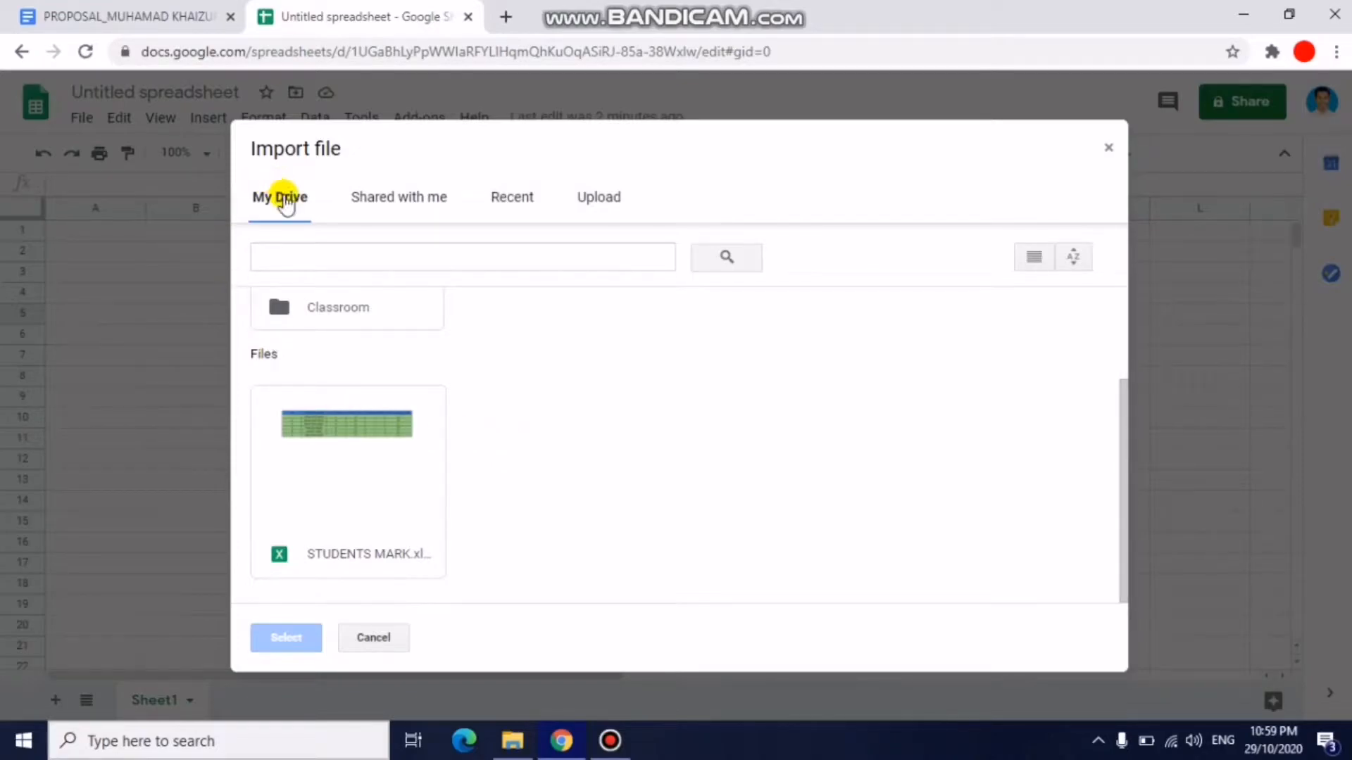
left_click(326, 465)
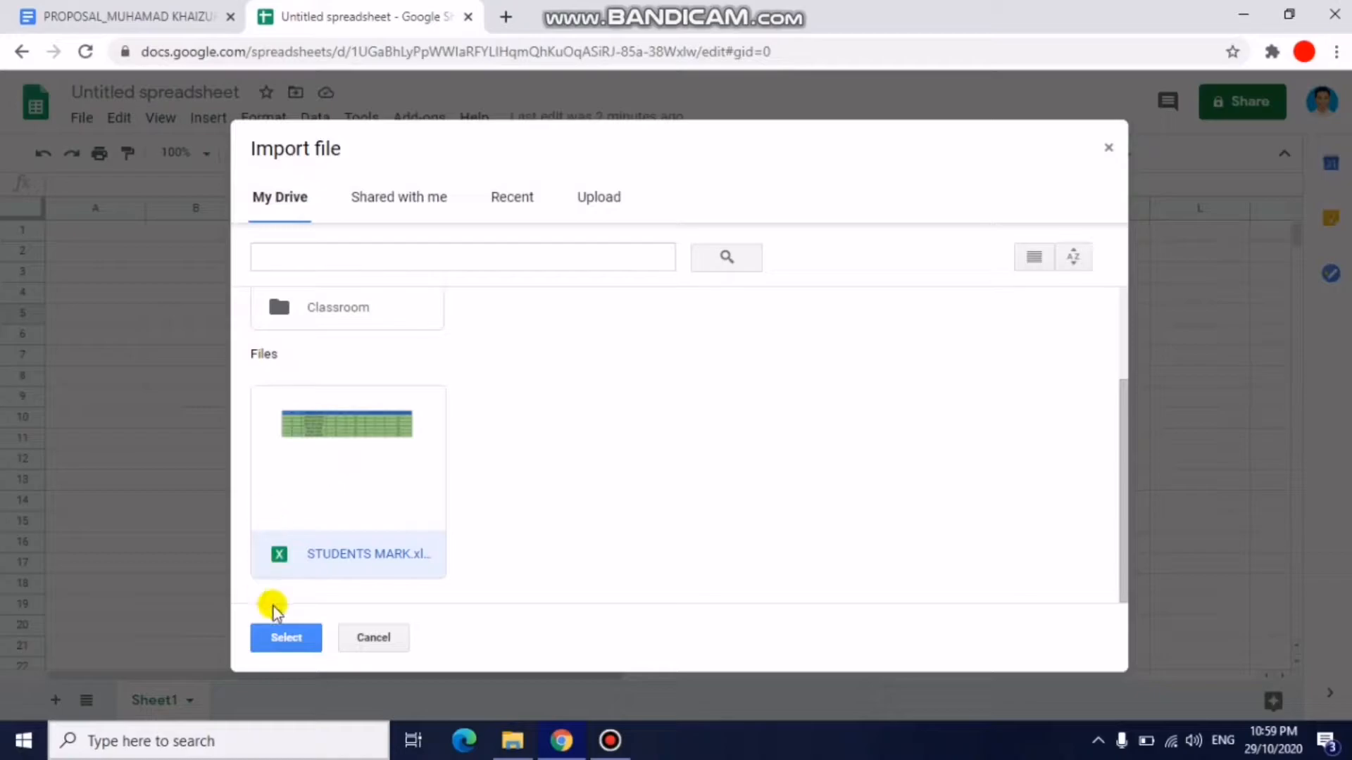
left_click(289, 639)
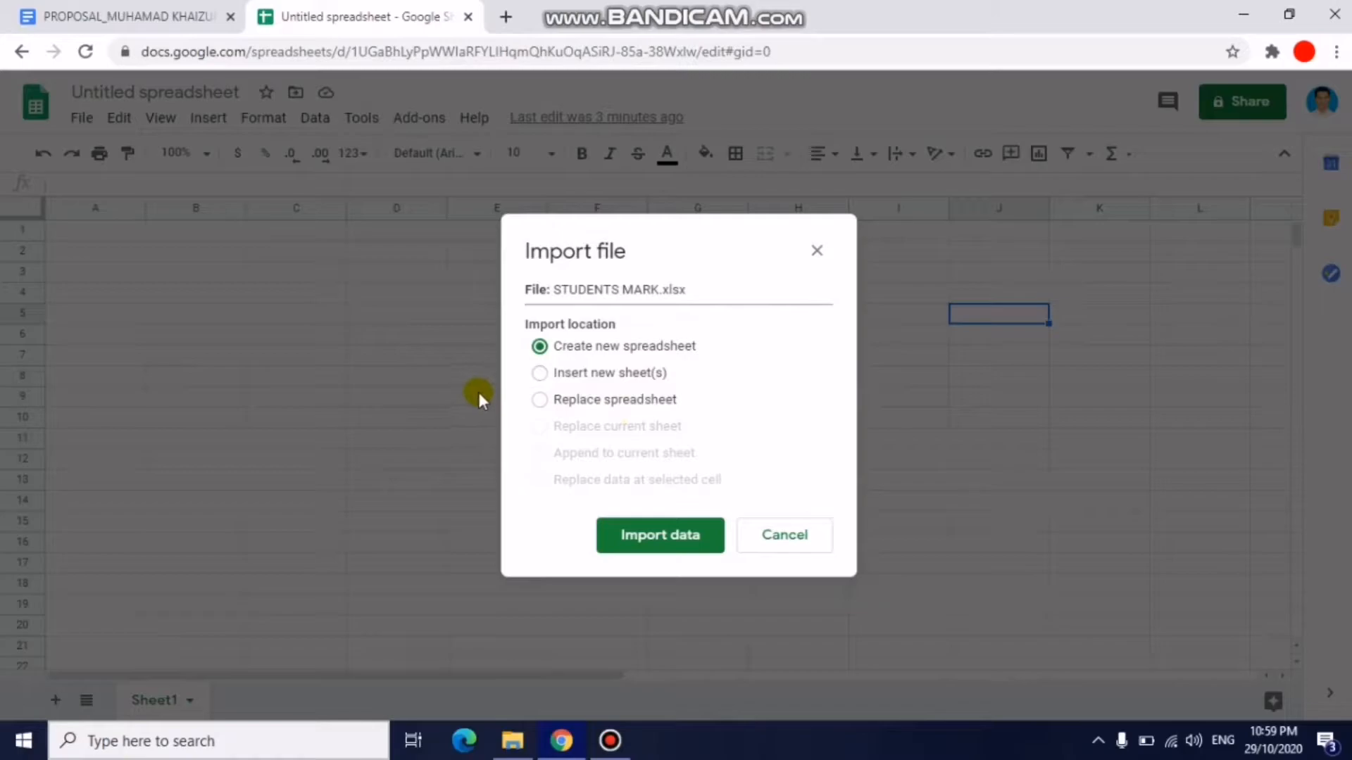
left_click(540, 373)
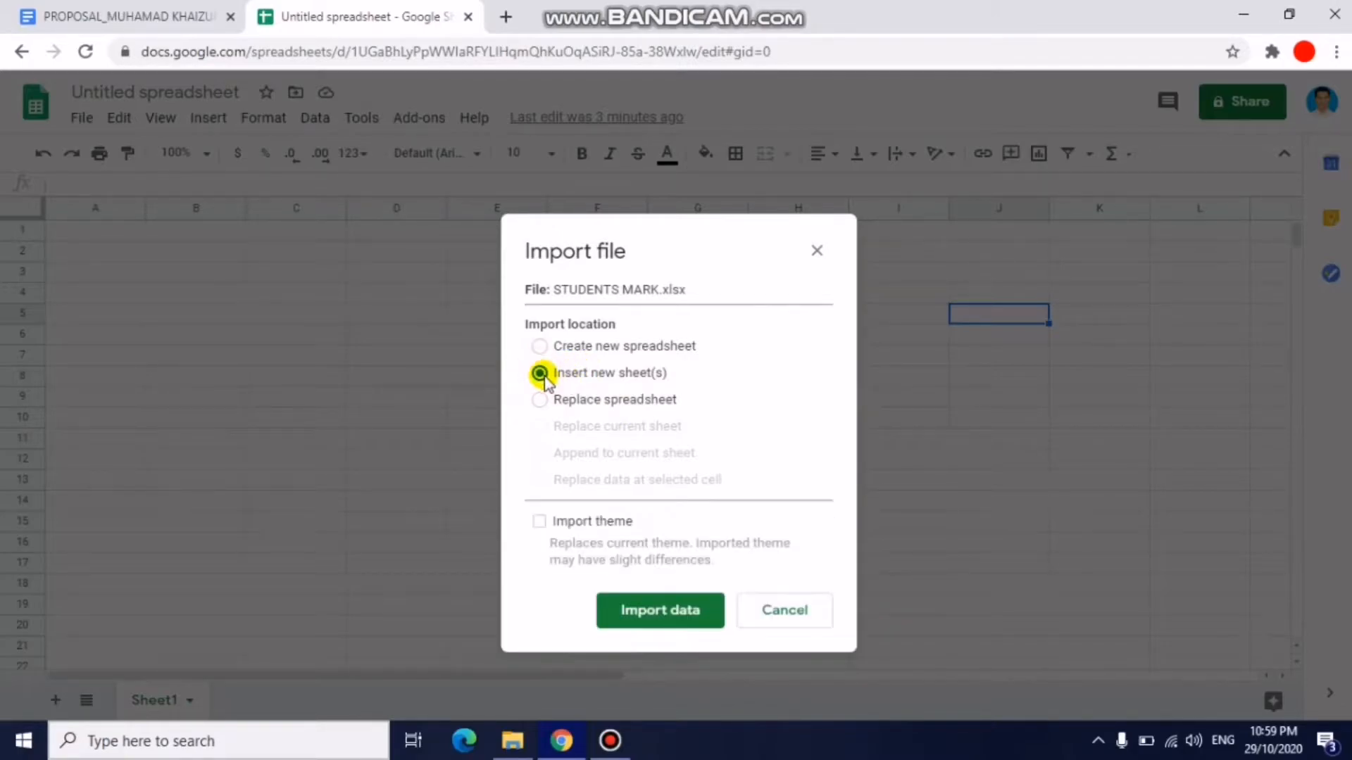
left_click(669, 620)
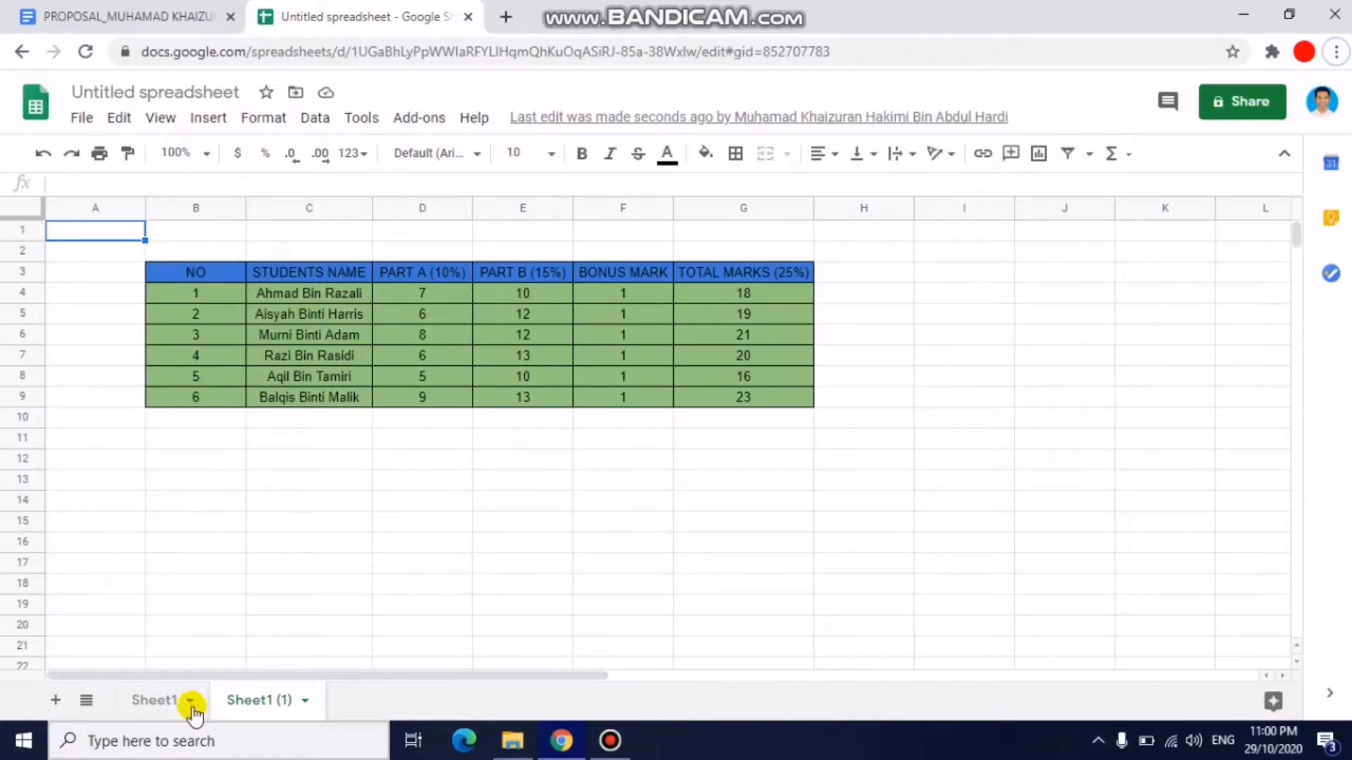
Rename the imported sheet as EXERCISE 1.
left_click(279, 702)
left_click(279, 701)
double_click(279, 701)
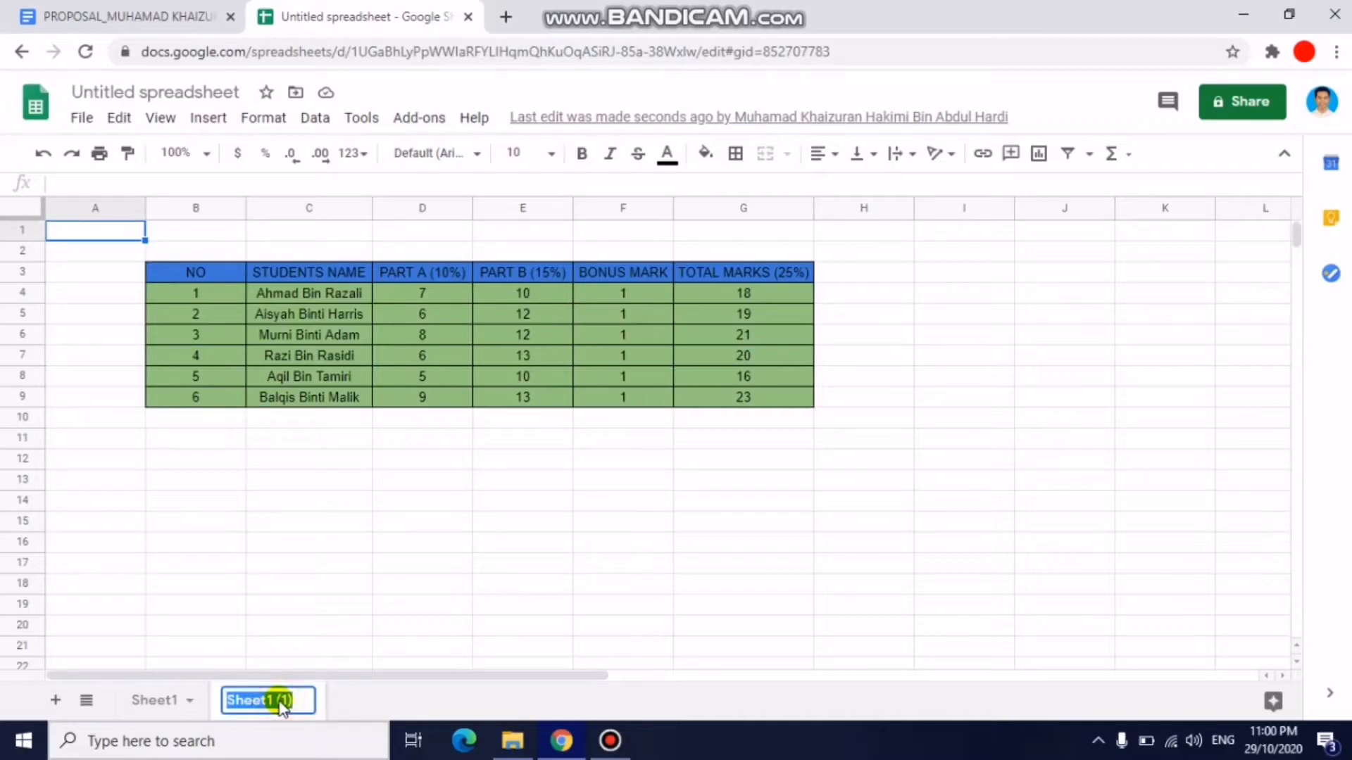
type("W")
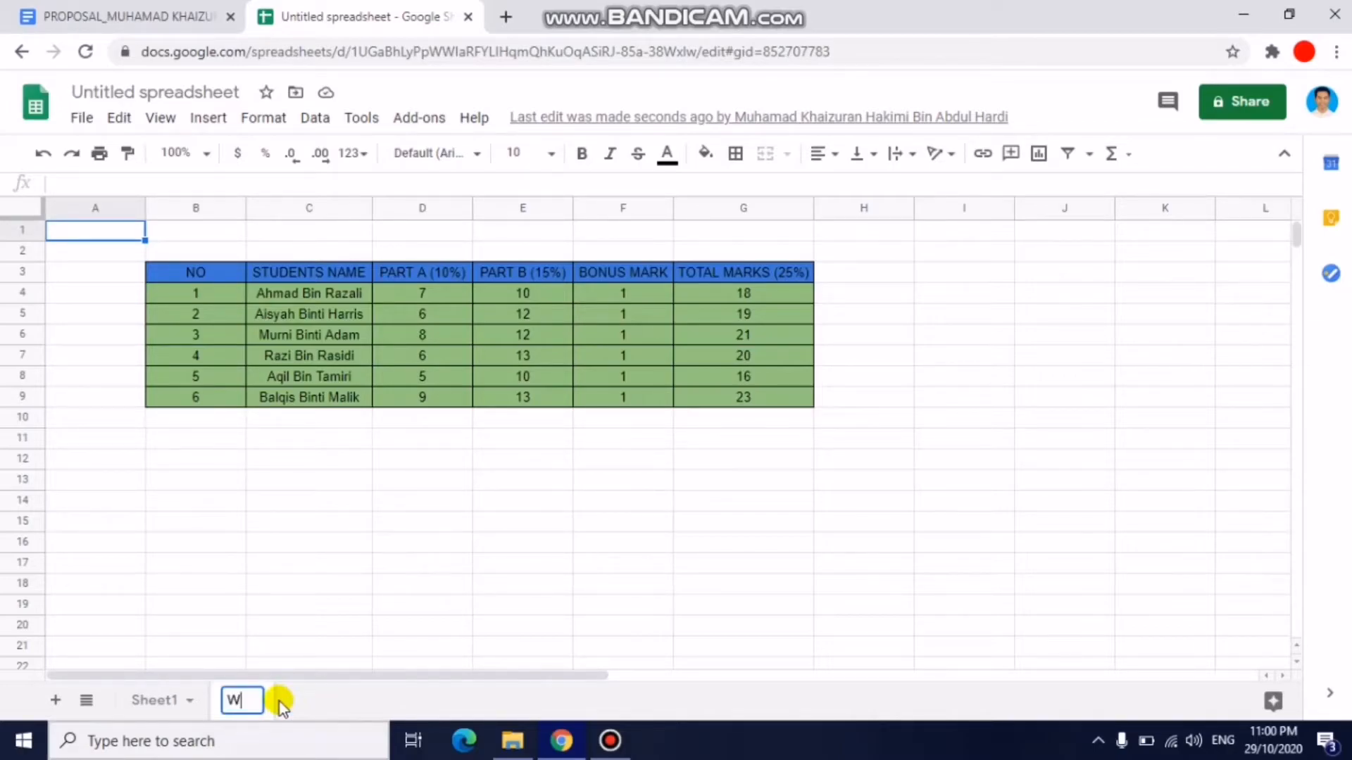
type("XERCISE 1")
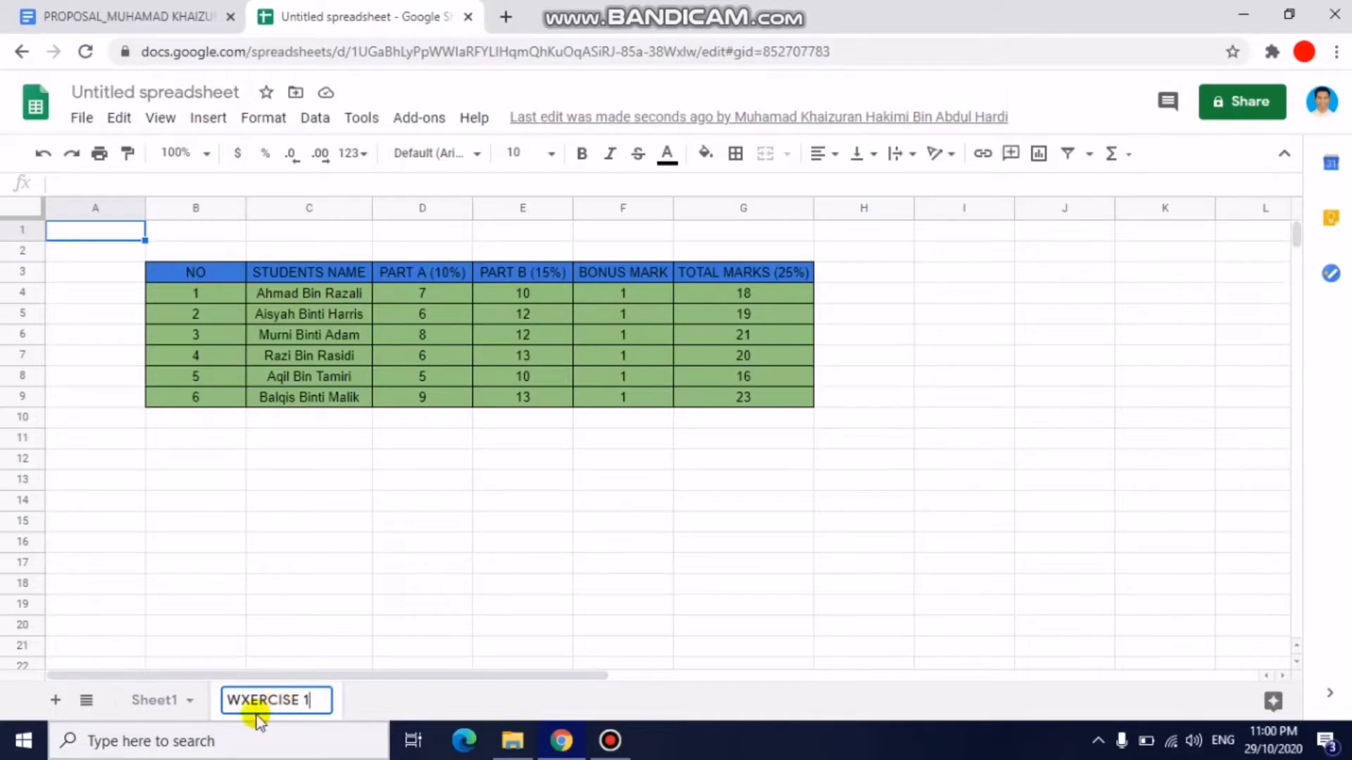
left_click(239, 701)
key("BackSpace")
type("E")
left_click(384, 705)
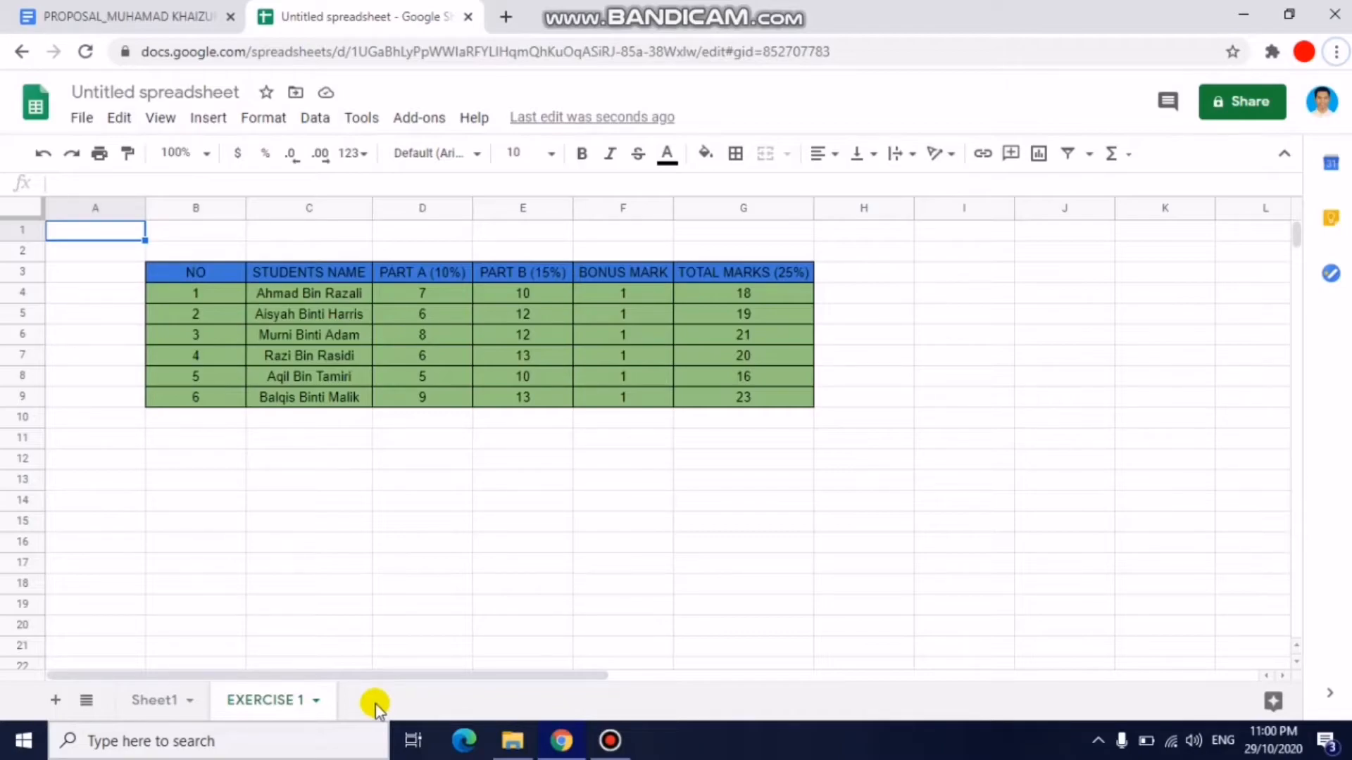
View the blank Sheet1 and return to EXERCISE 1 to examine its student marks table.
left_click(155, 701)
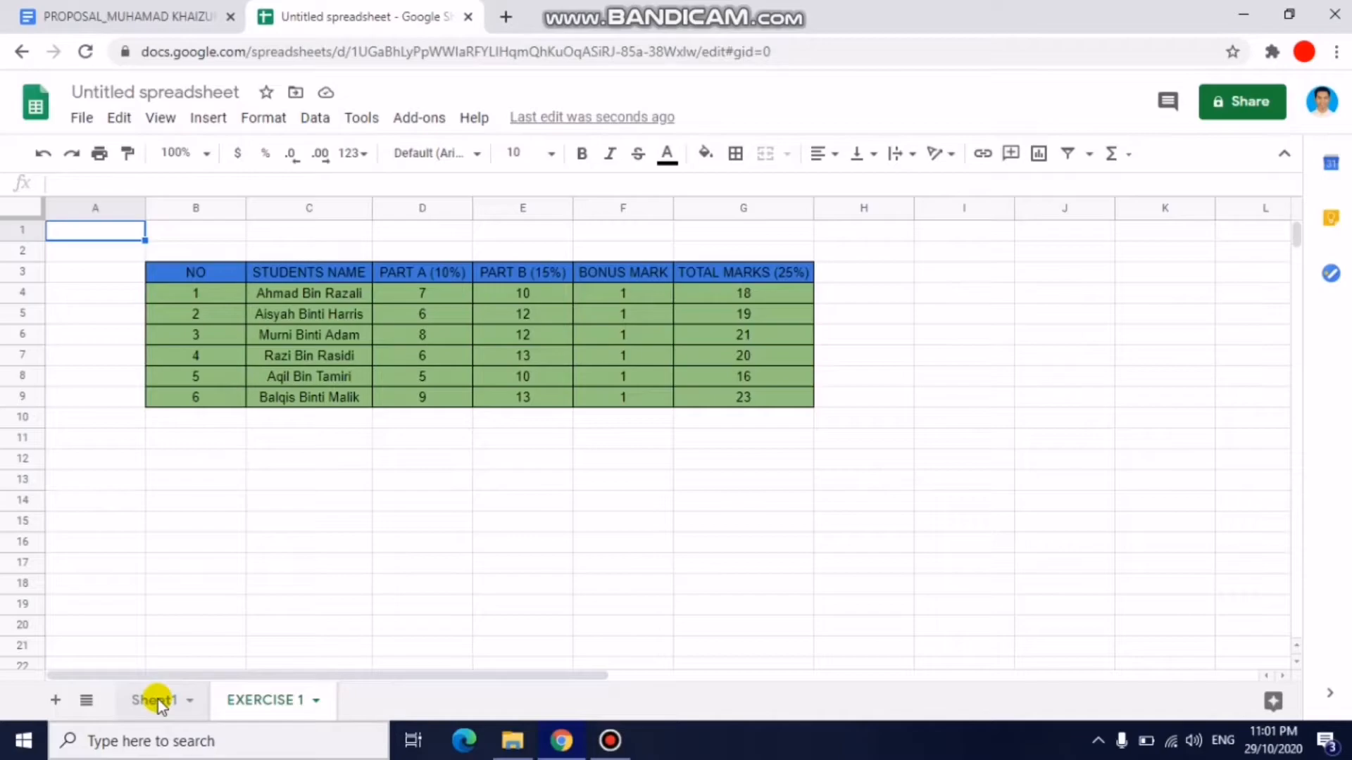
left_click(157, 700)
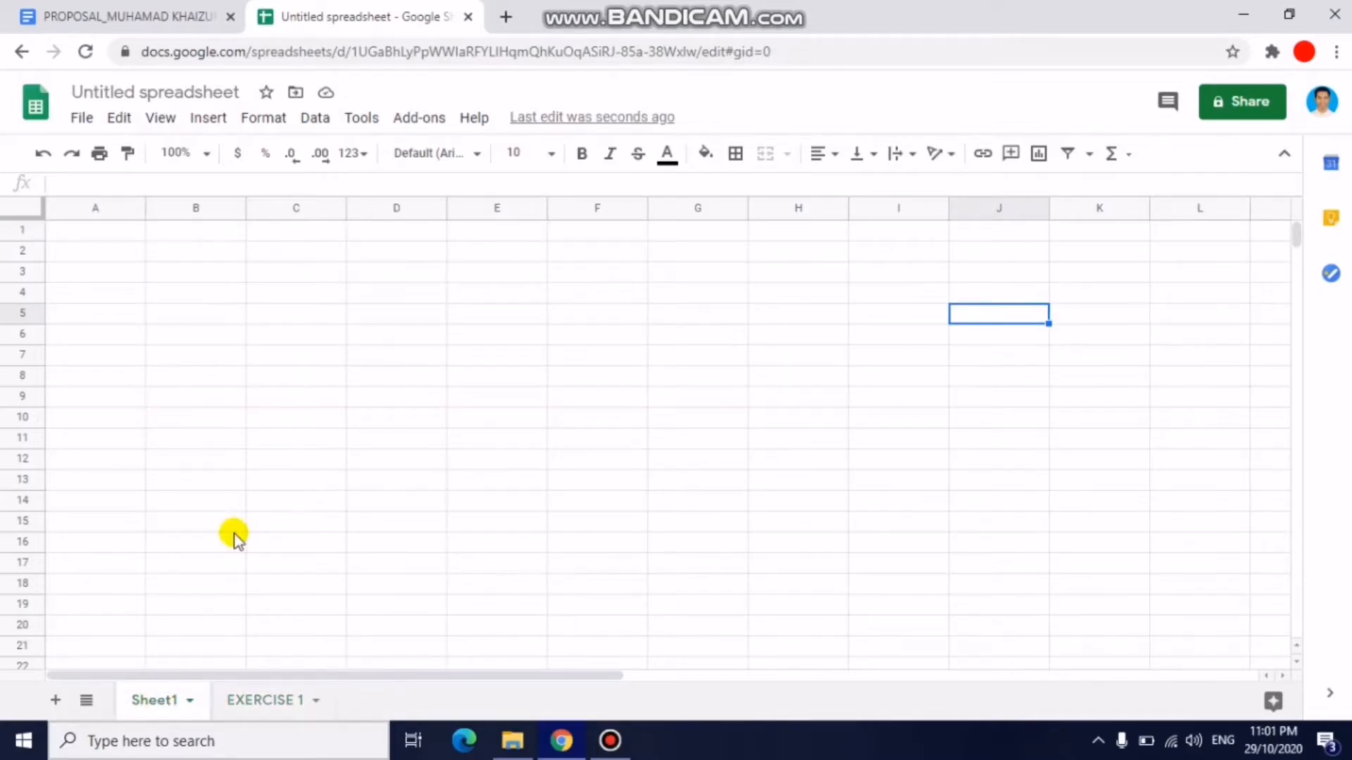
left_click(266, 697)
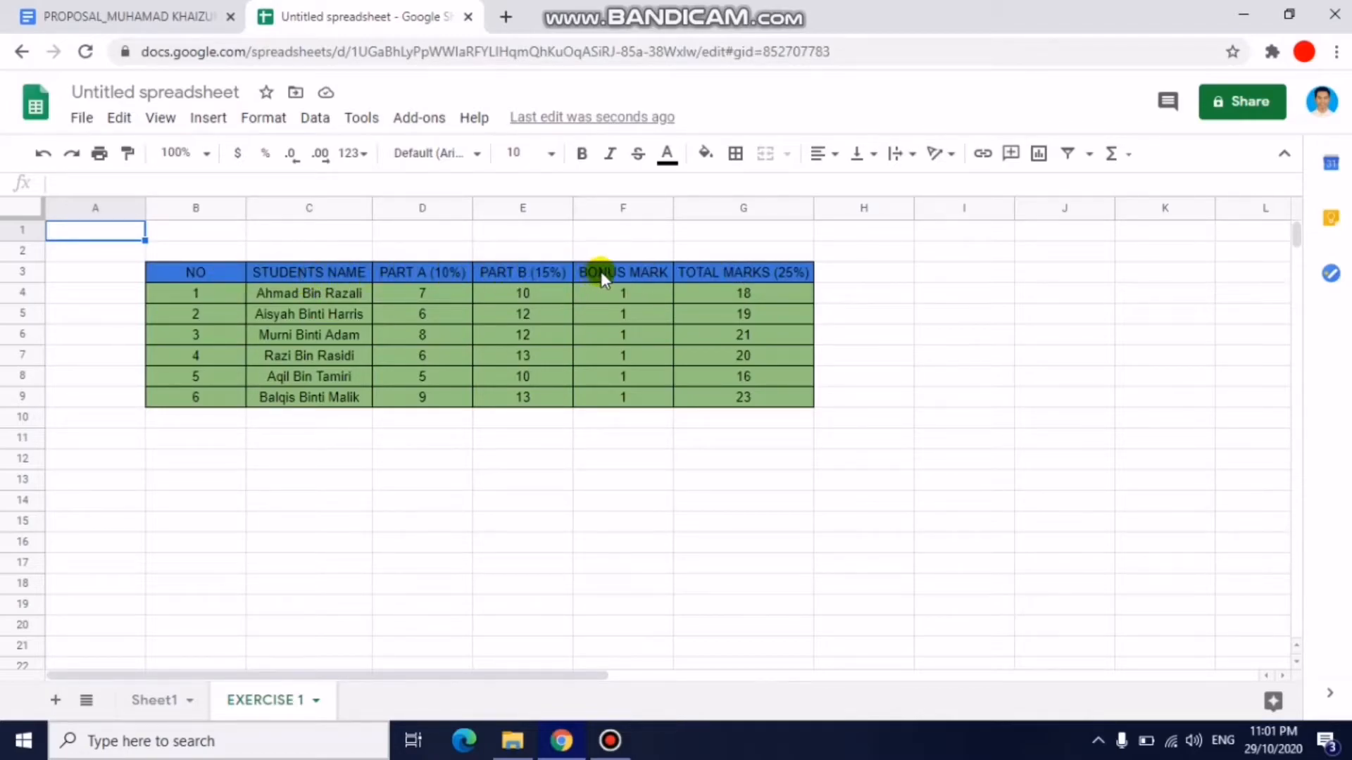
On Sheet1, enter the headings NO in cell B3 and STUDENTS NAME in cell C3.
left_click(163, 704)
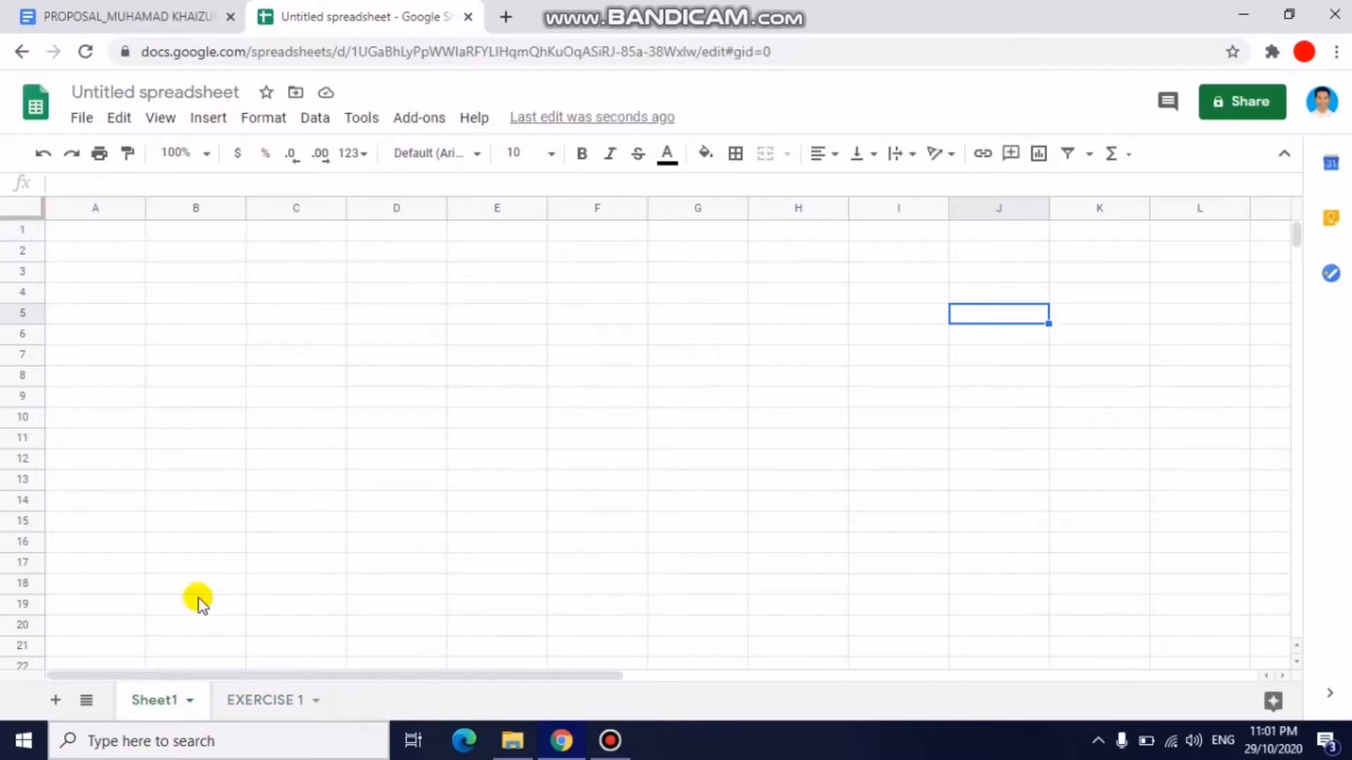
left_click(189, 278)
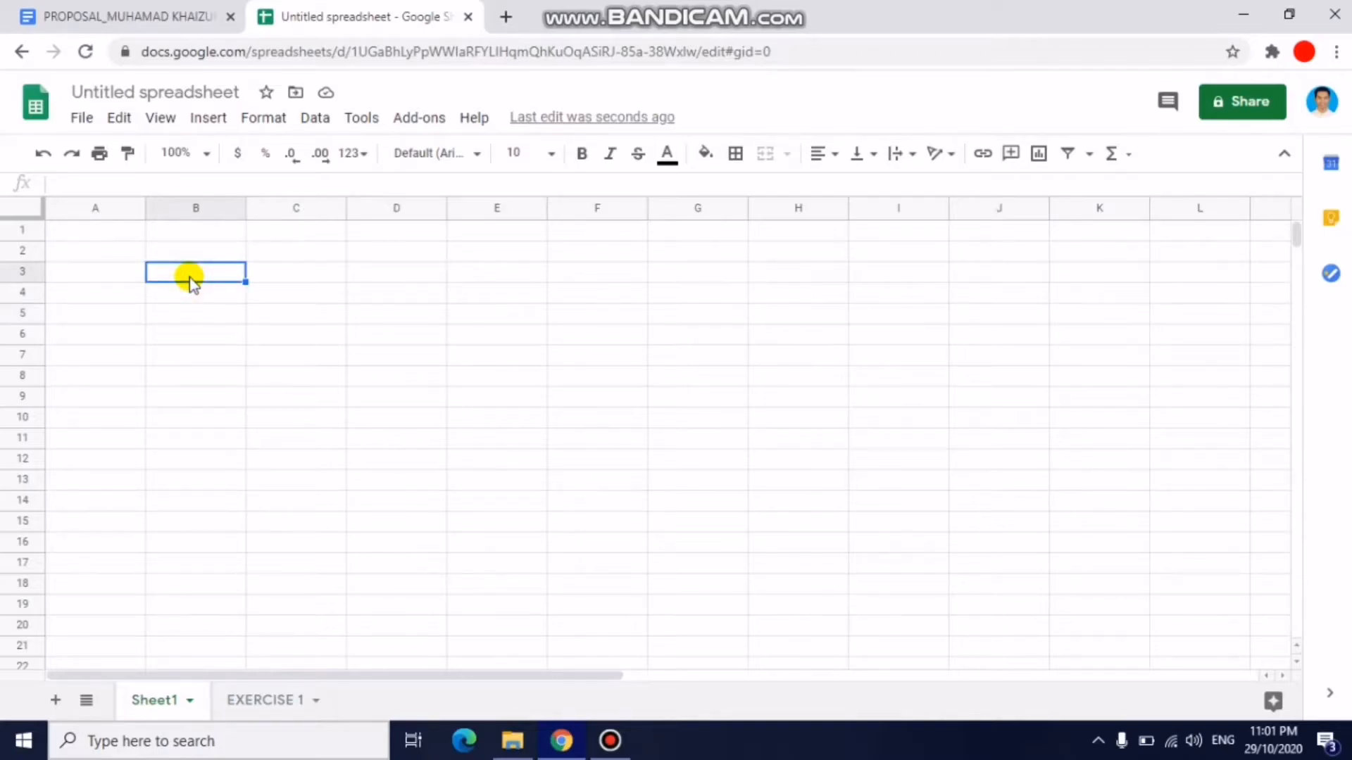
double_click(189, 277)
type("NO")
left_click(295, 271)
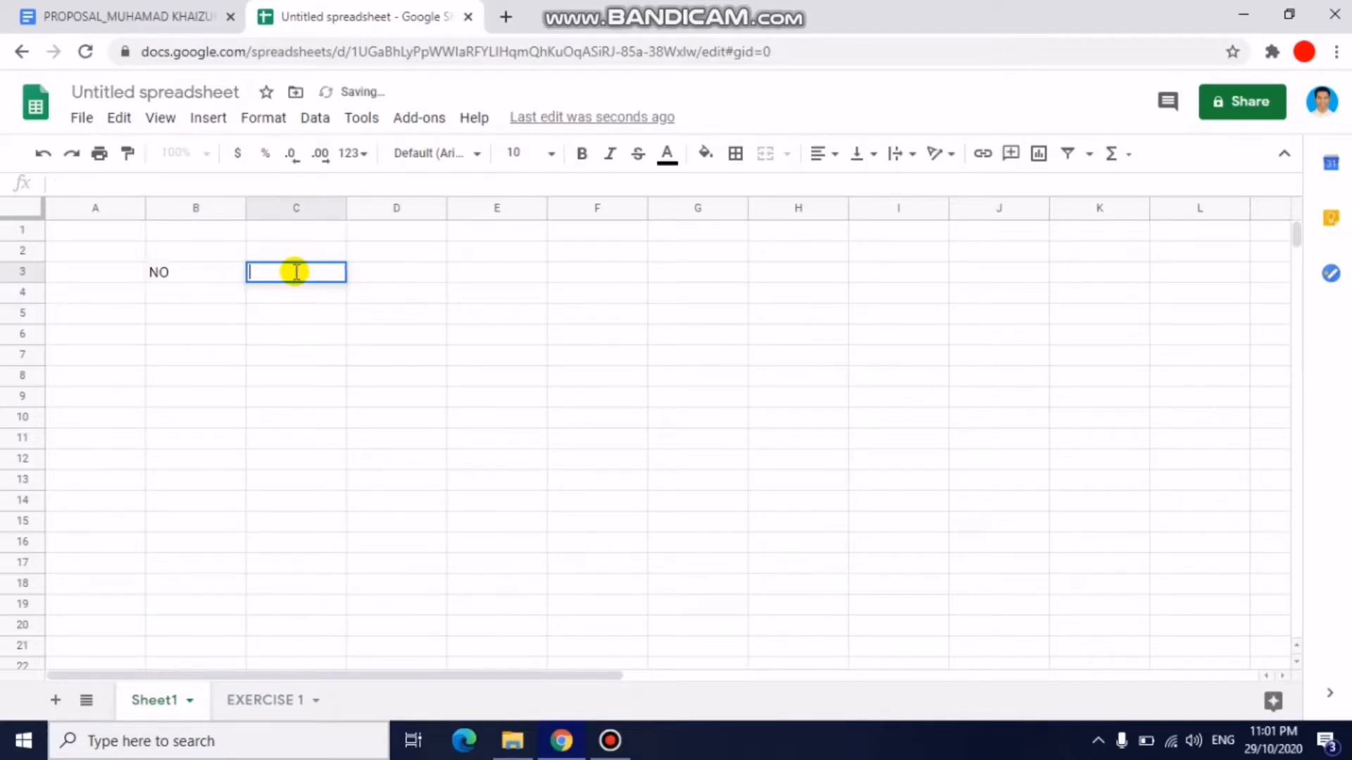
type("STUDE")
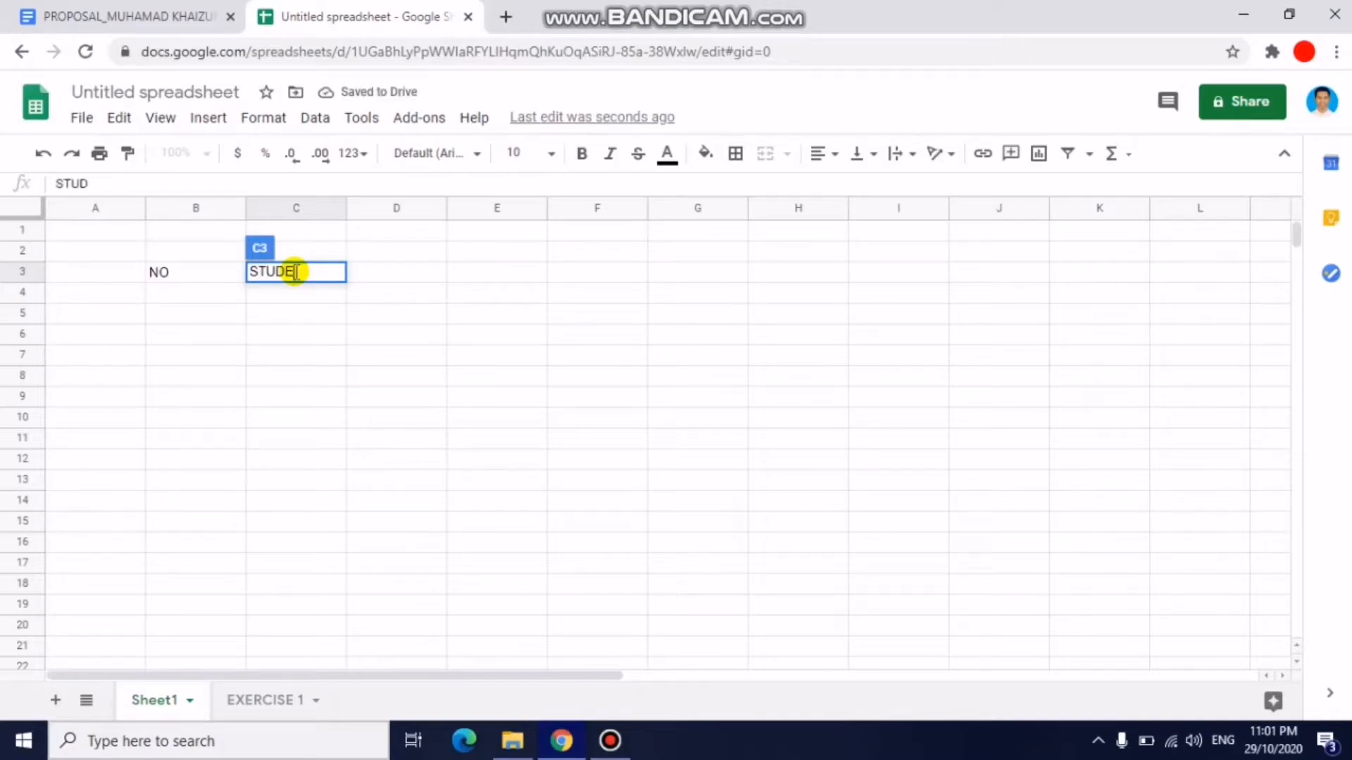
type("NTS NAME")
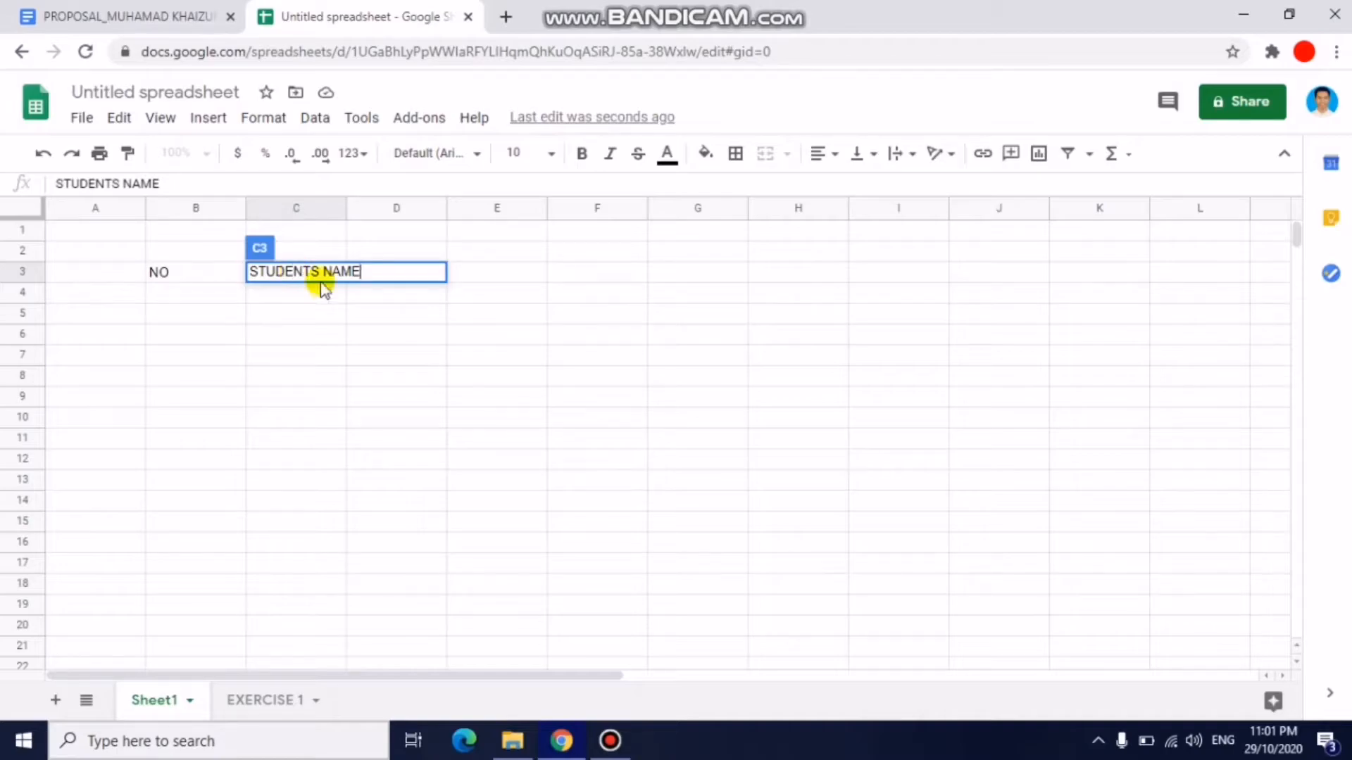
left_click(354, 294)
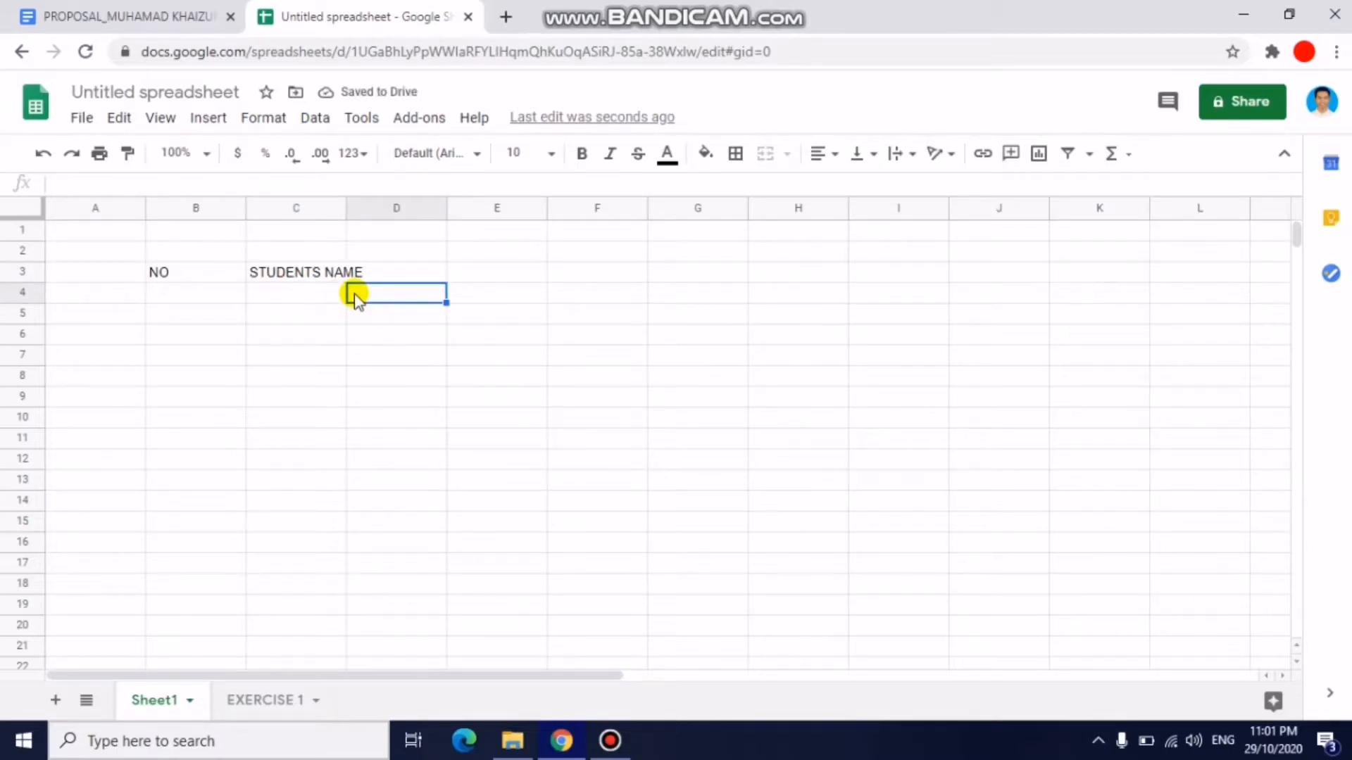
Merge cells C3 and D3 horizontally so that the STUDENTS NAME heading spans both.
left_click(310, 276)
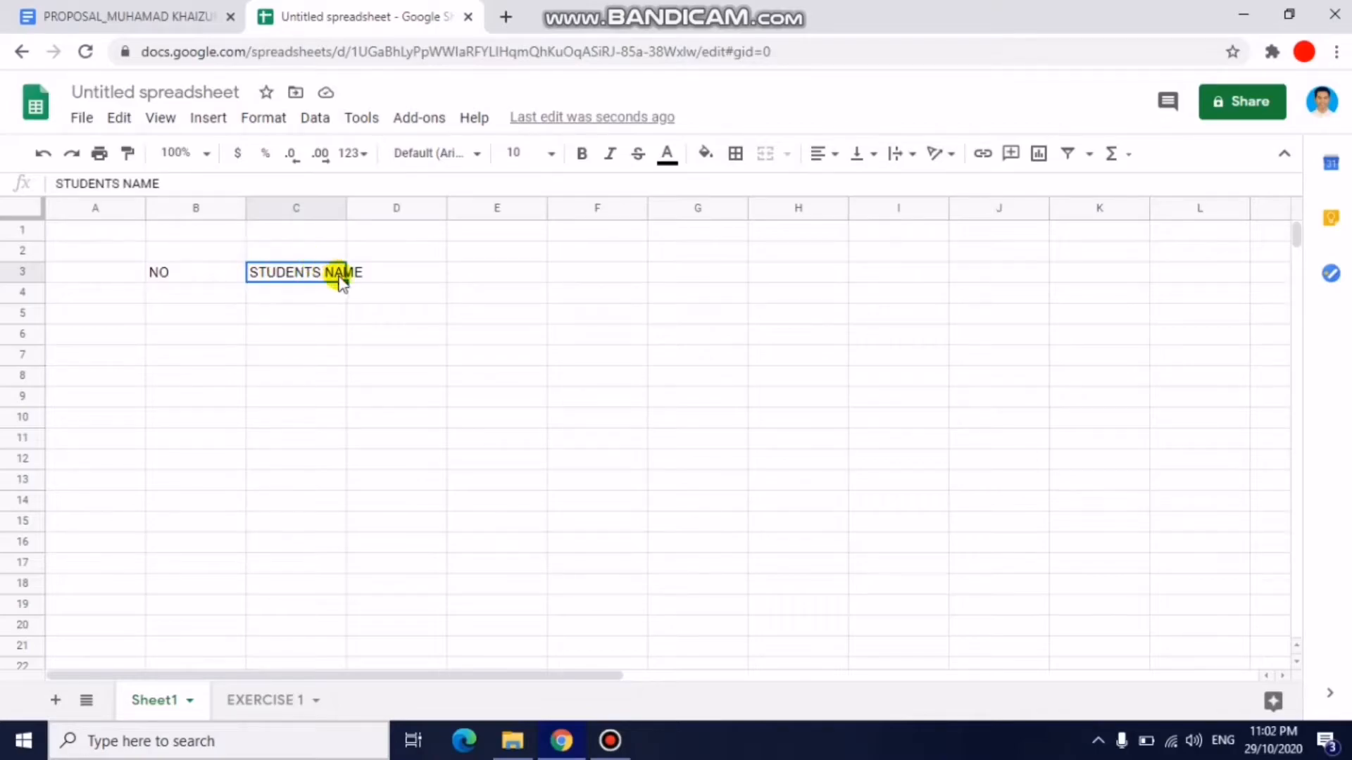
left_click(354, 295)
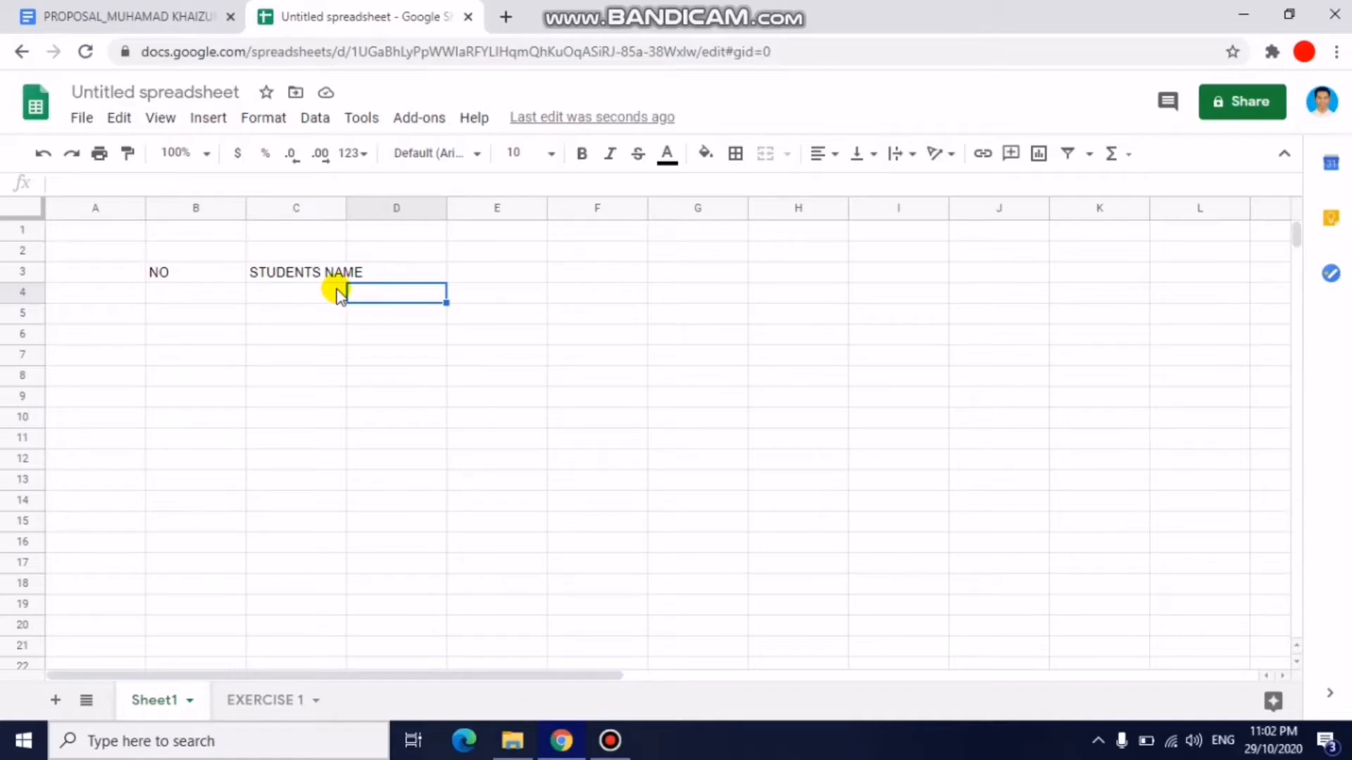
left_click(294, 274)
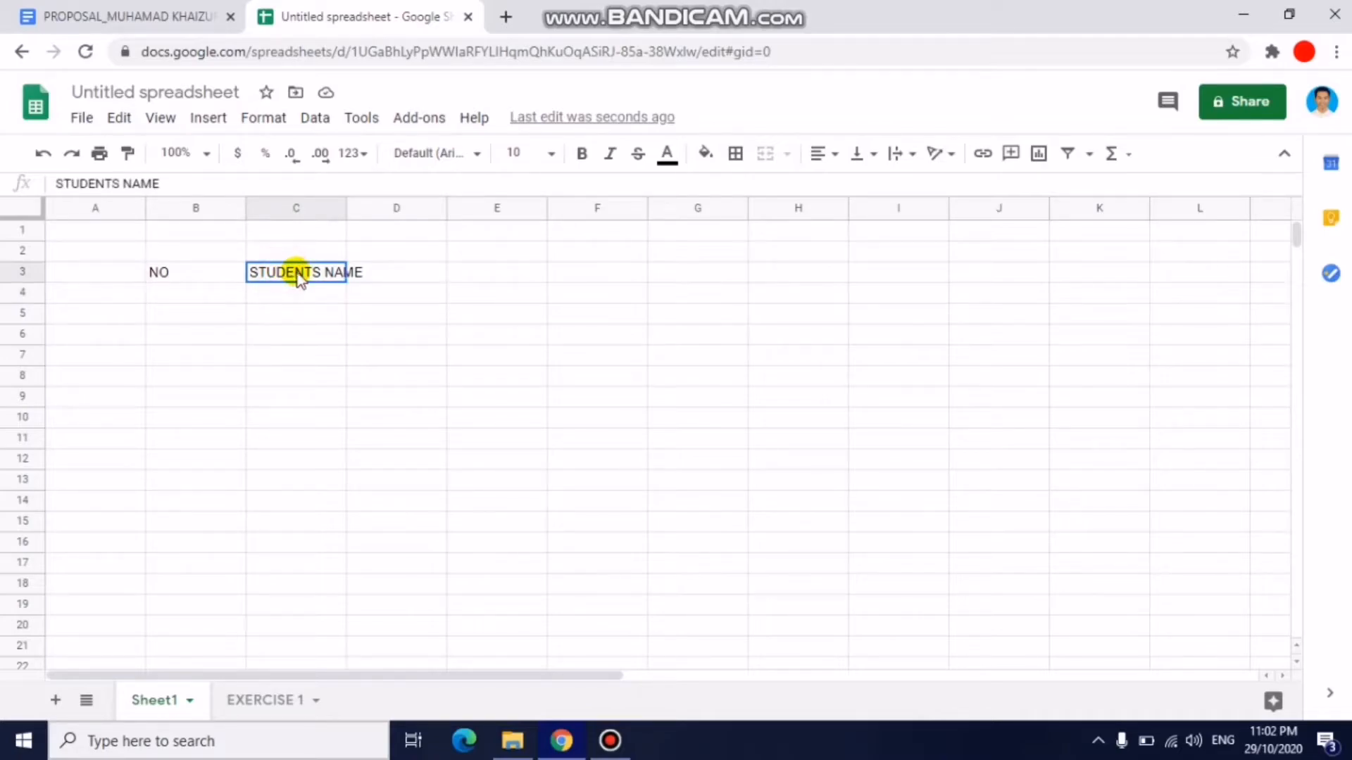
left_click_drag(373, 276, 391, 275)
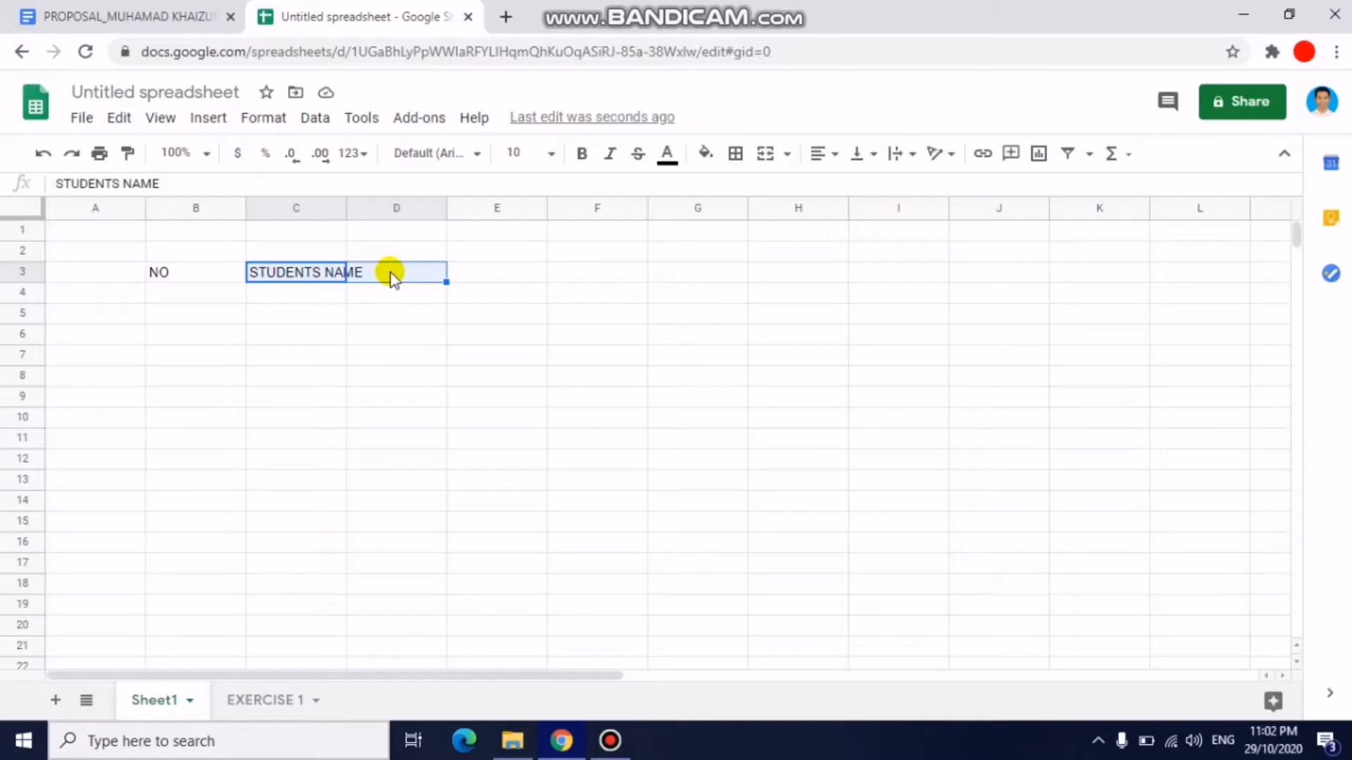
left_click(275, 129)
mouse_move(371, 479)
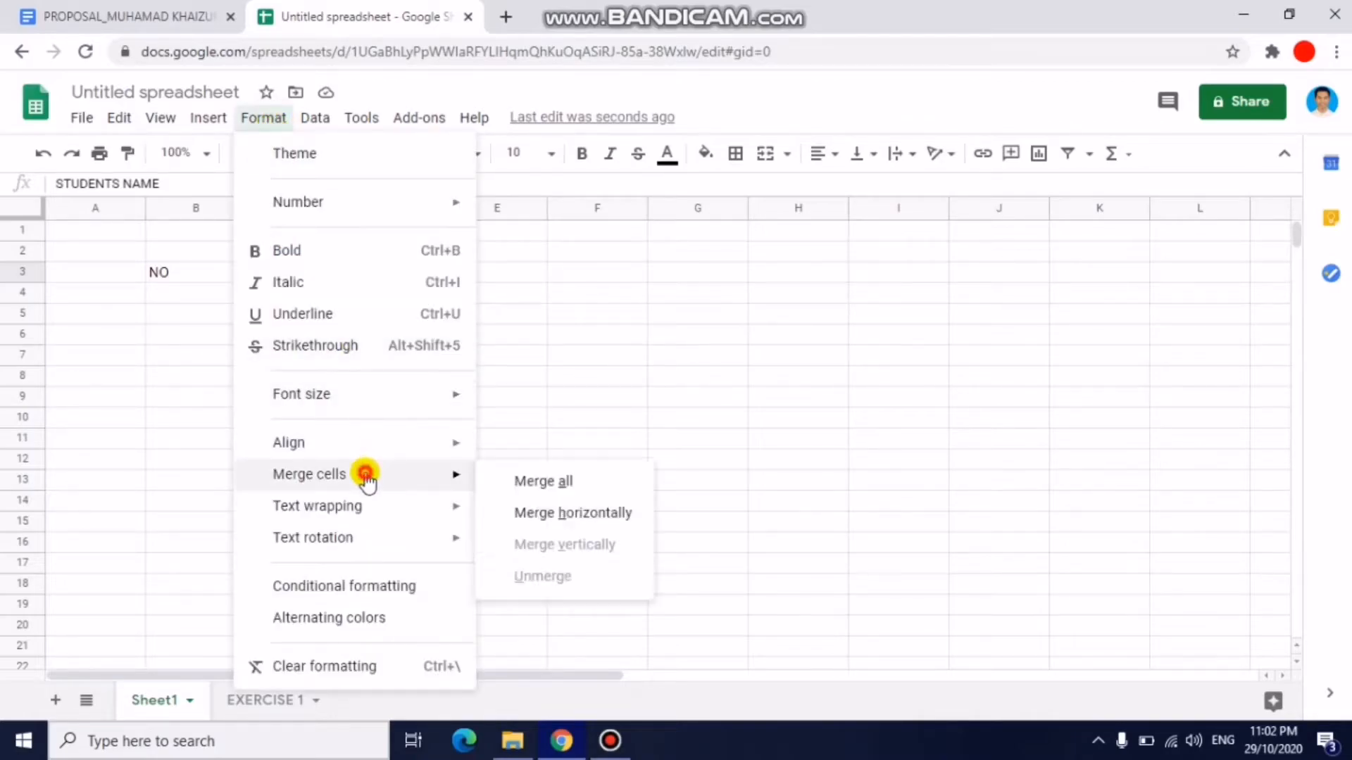
left_click(541, 515)
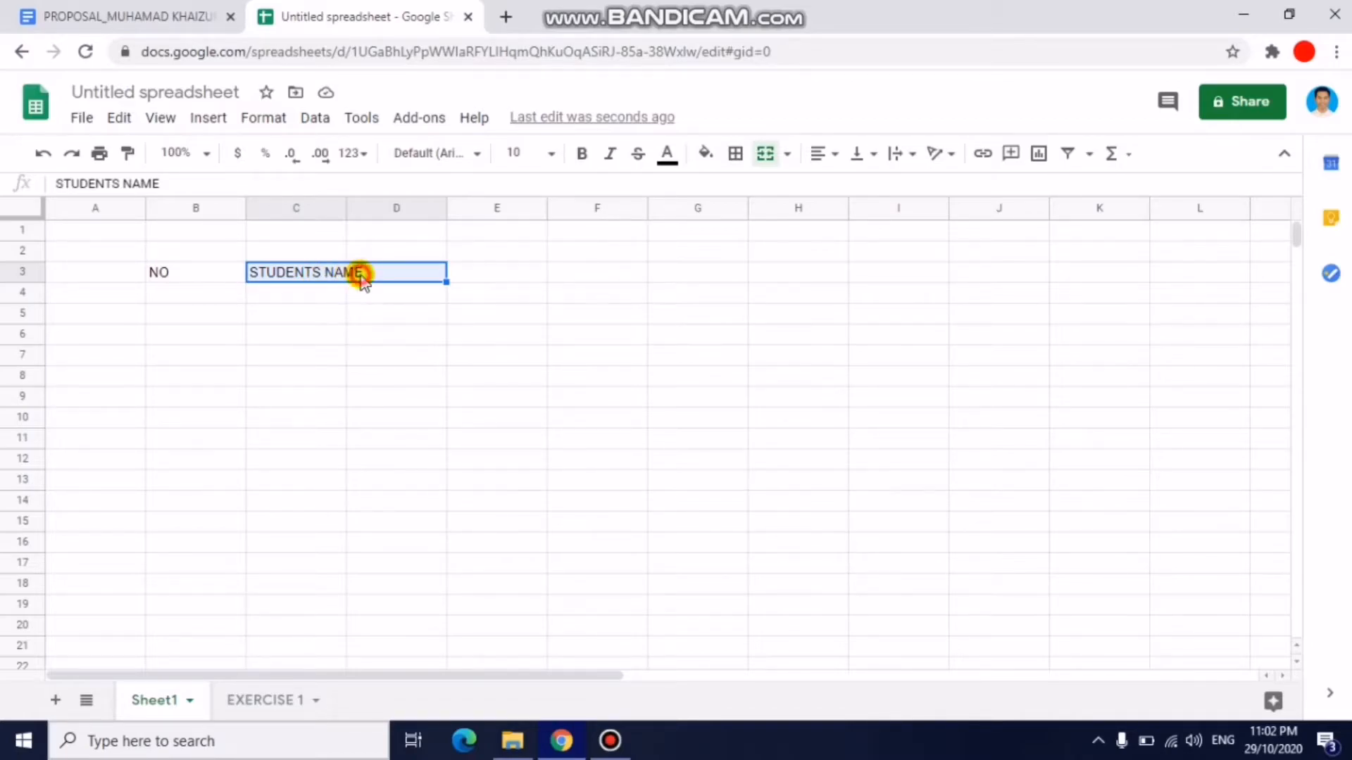
Narrow column D so that the merged cell fits the STUDENTS NAME heading closely.
left_click(341, 297)
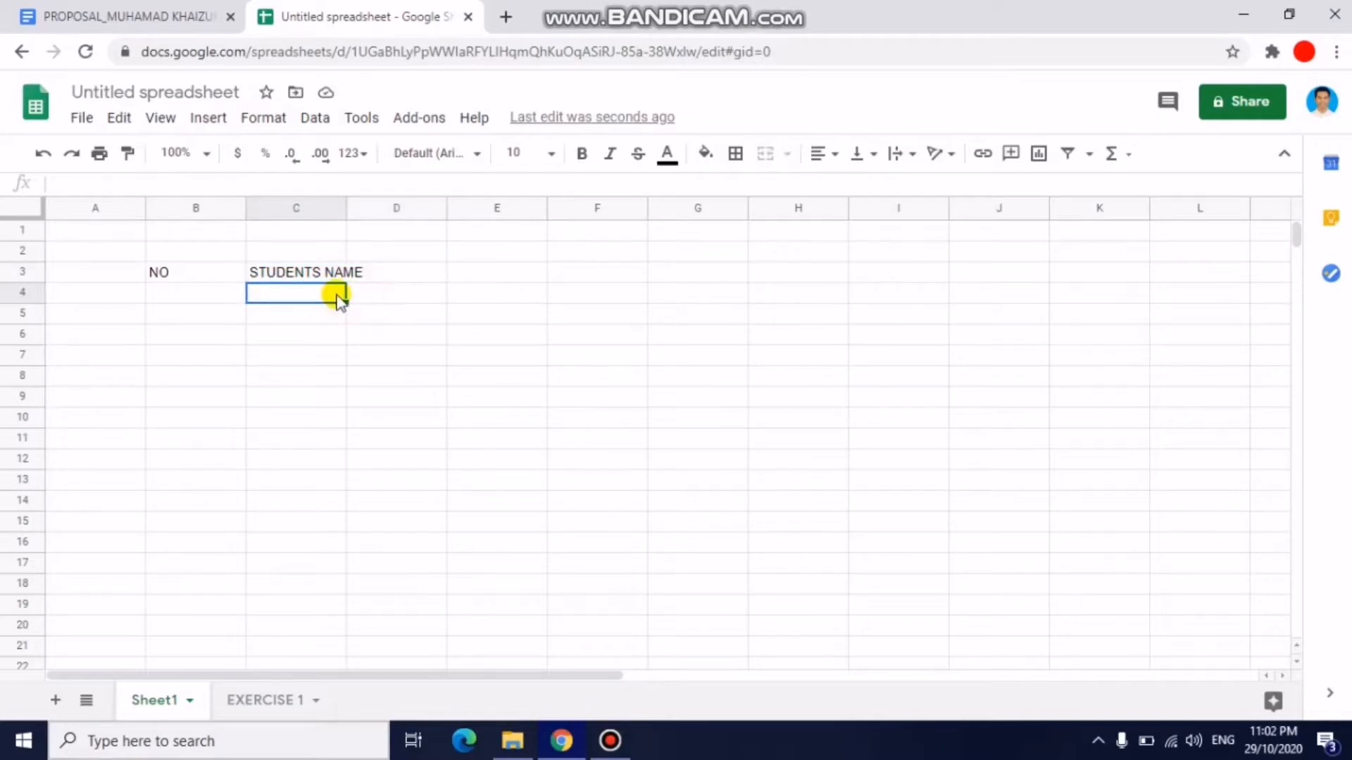
key("Right")
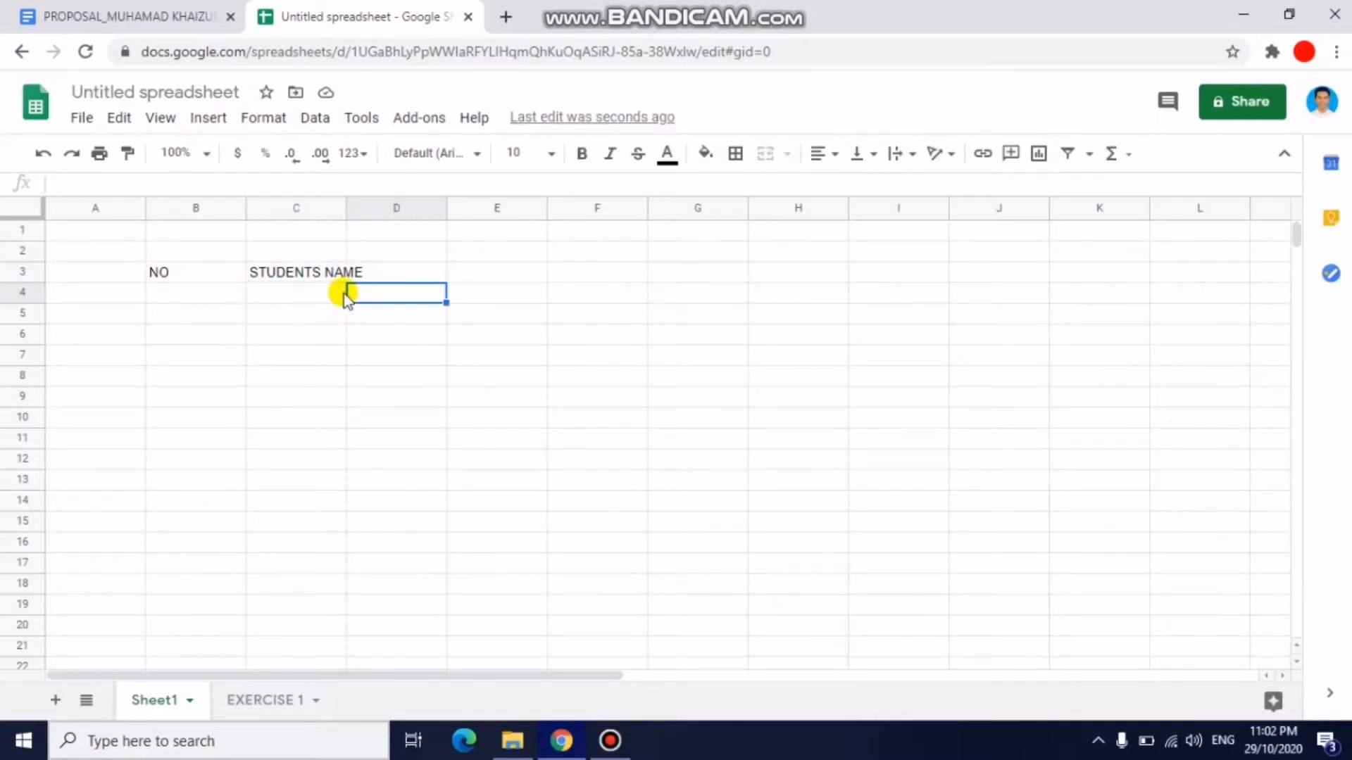
left_click(395, 277)
left_click_drag(444, 214, 381, 215)
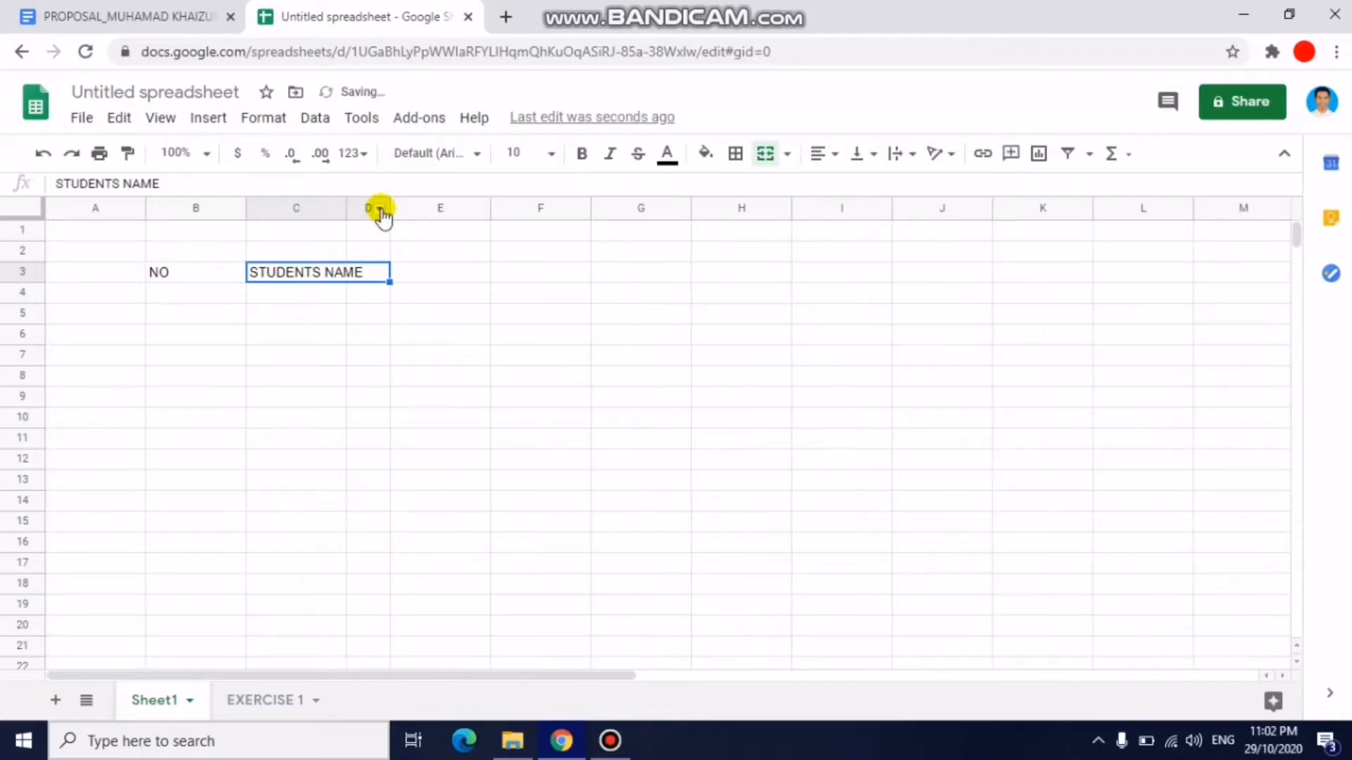
Enter PART A, PART B, BONUS MARK and TOTAL MARKS (25%) in cells E3 to H3, and widen column H to fit its heading.
left_click(442, 276)
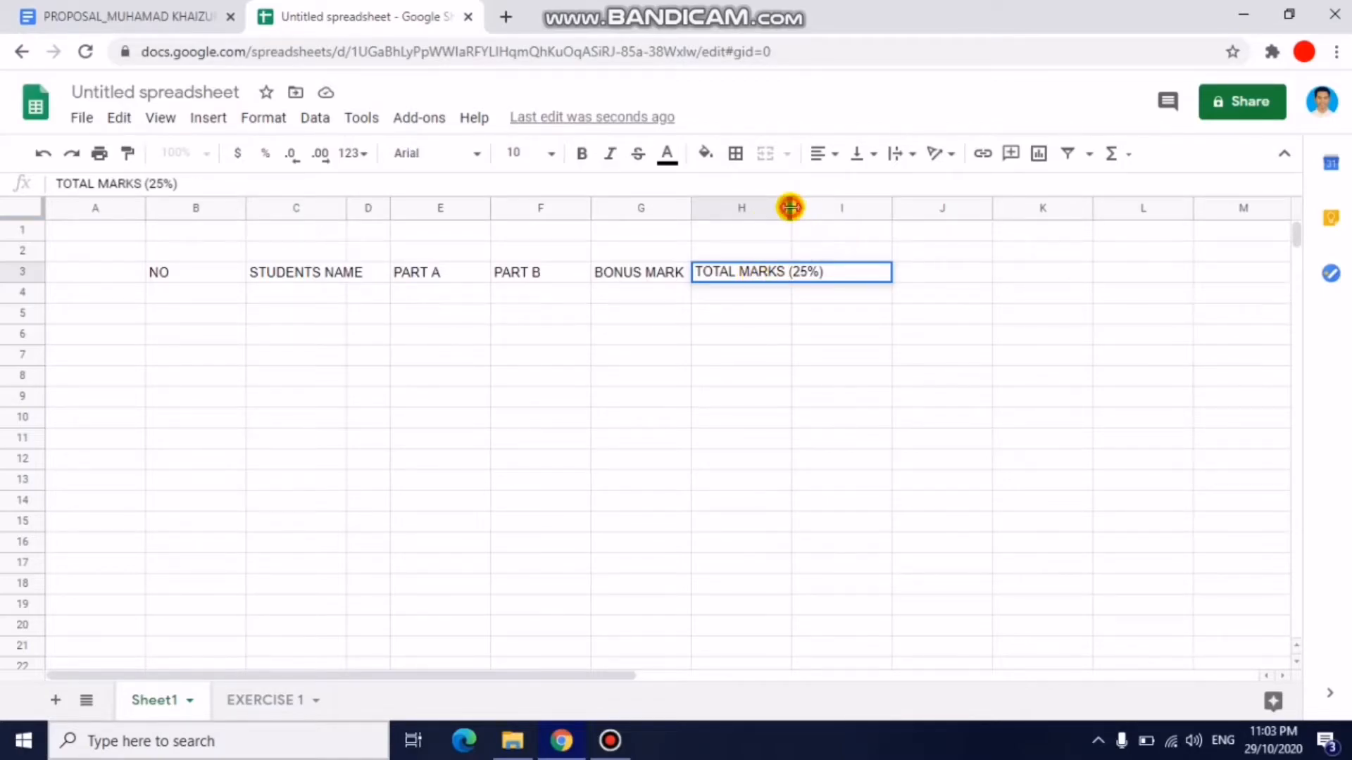
left_click_drag(833, 207, 835, 207)
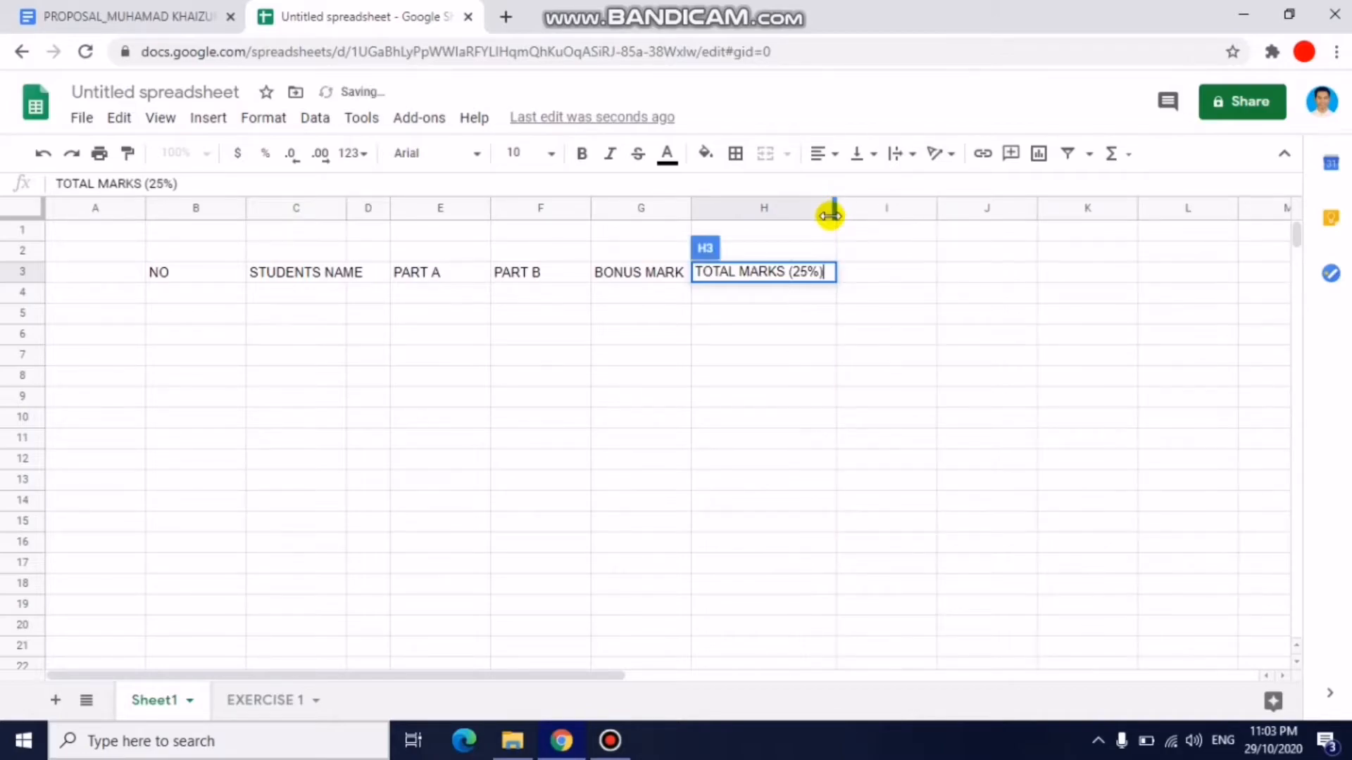
Compare the PART A and PART B headings with the reference table on the EXERCISE 1 sheet, and return to Sheet1.
left_click(590, 323)
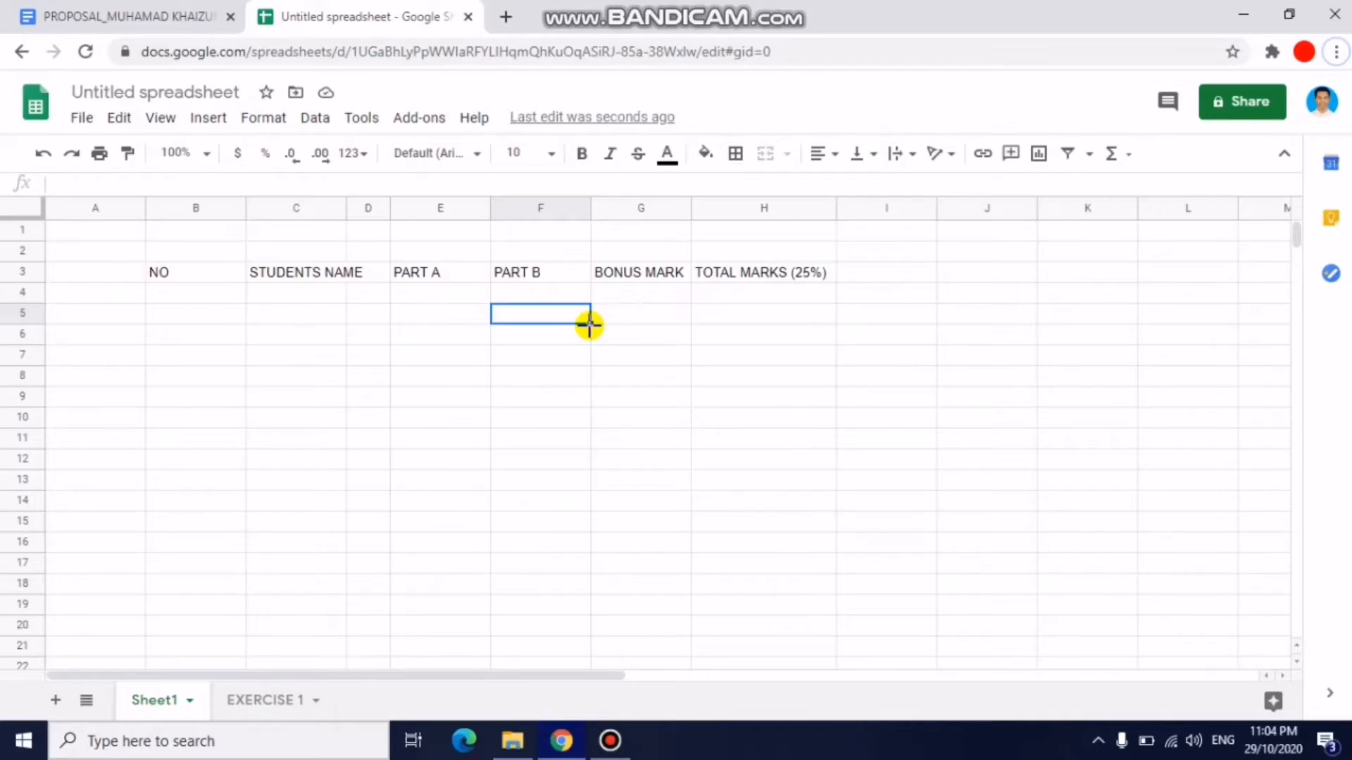
left_click(477, 281)
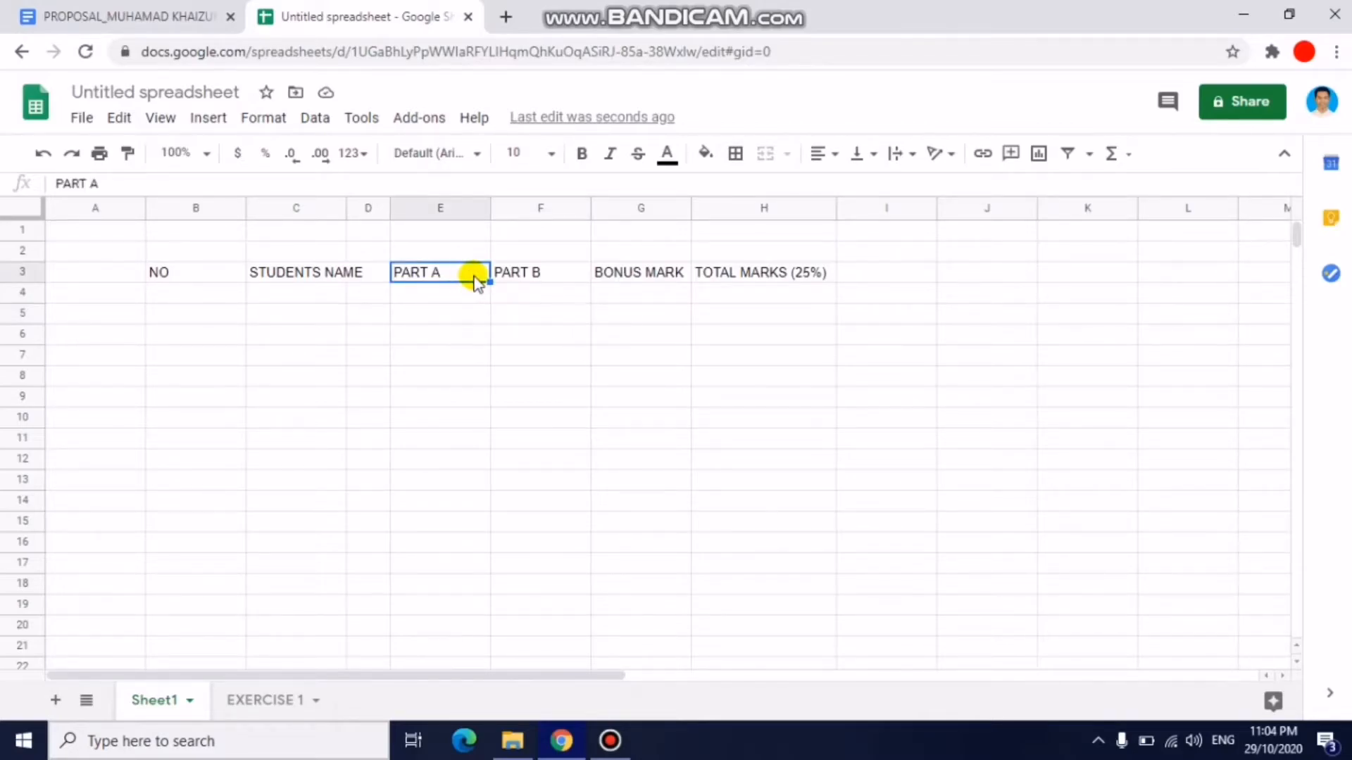
left_click(562, 275)
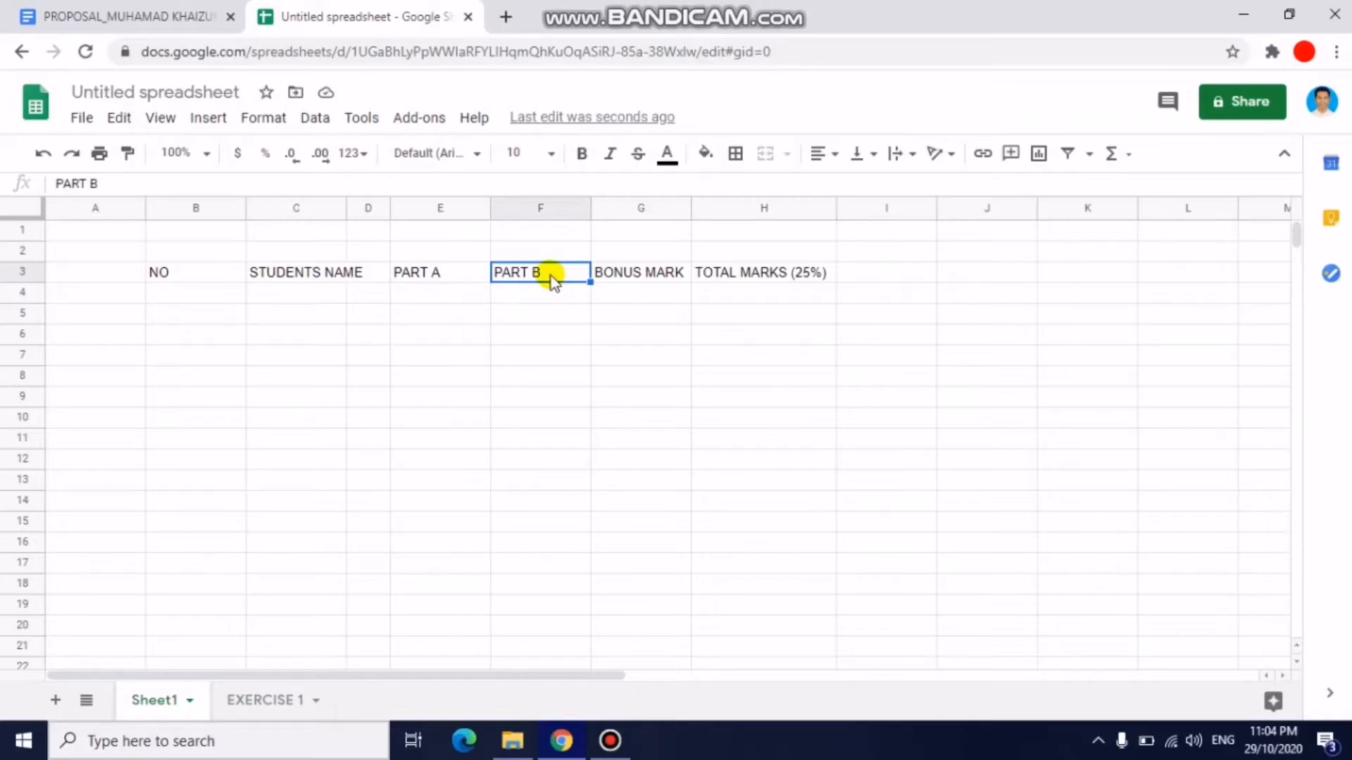
left_click(483, 279)
key("Right")
left_click(270, 700)
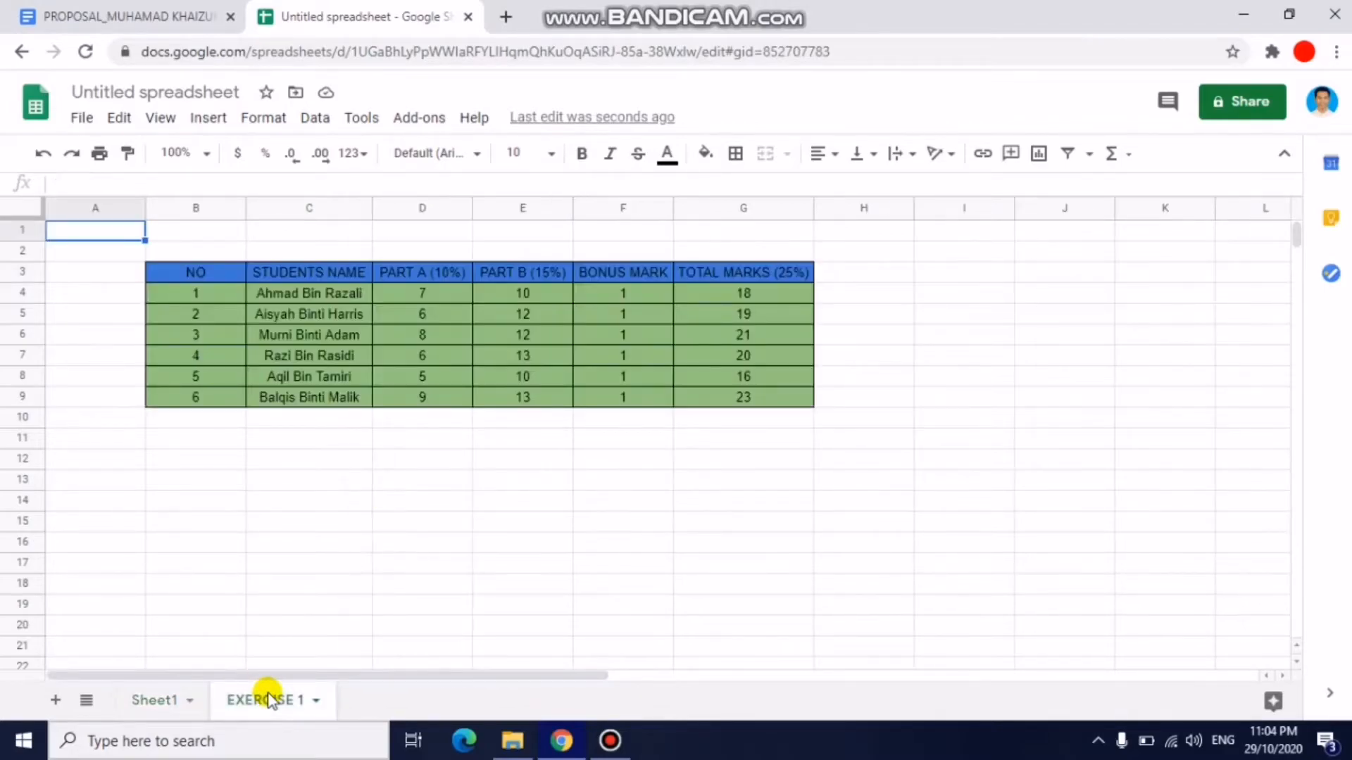
left_click(149, 699)
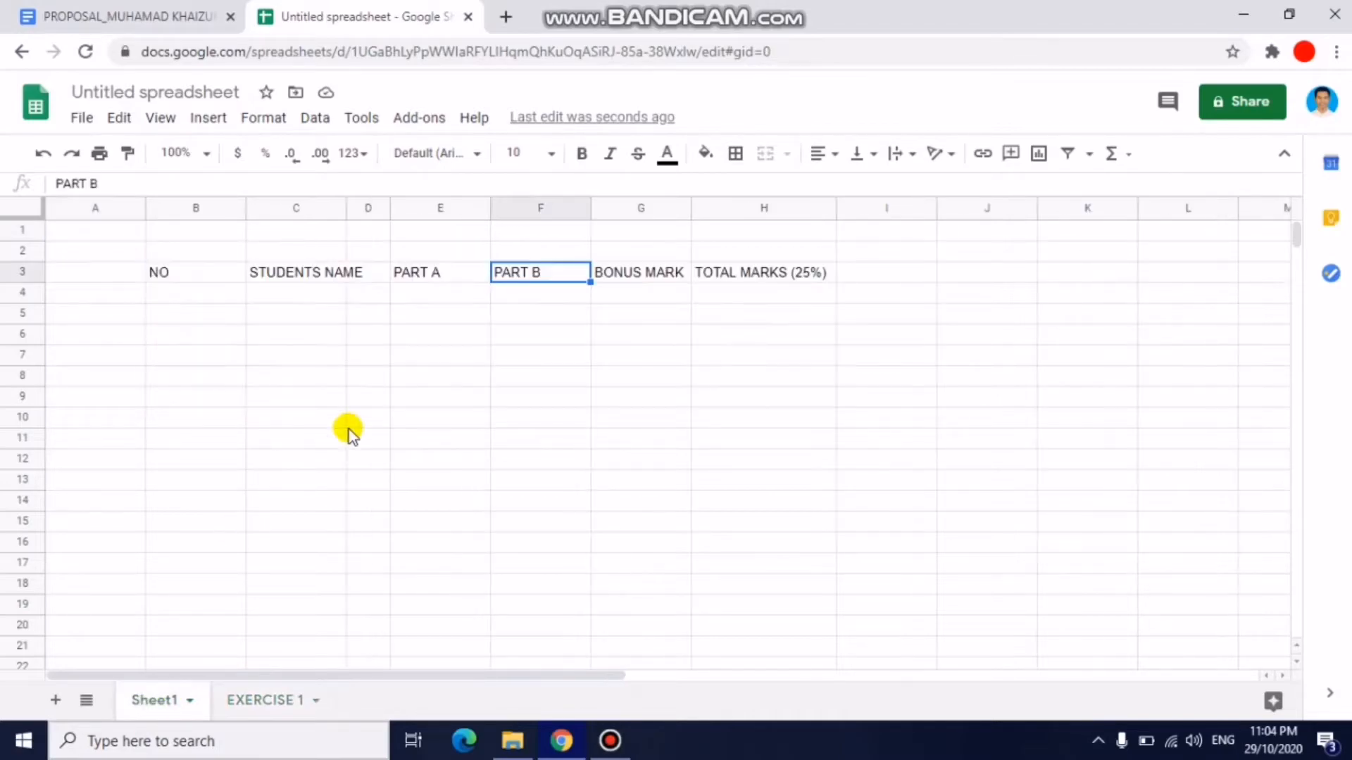
Add (10%) to the heading in cell E3 so that it reads PART A (10%).
left_click(452, 277)
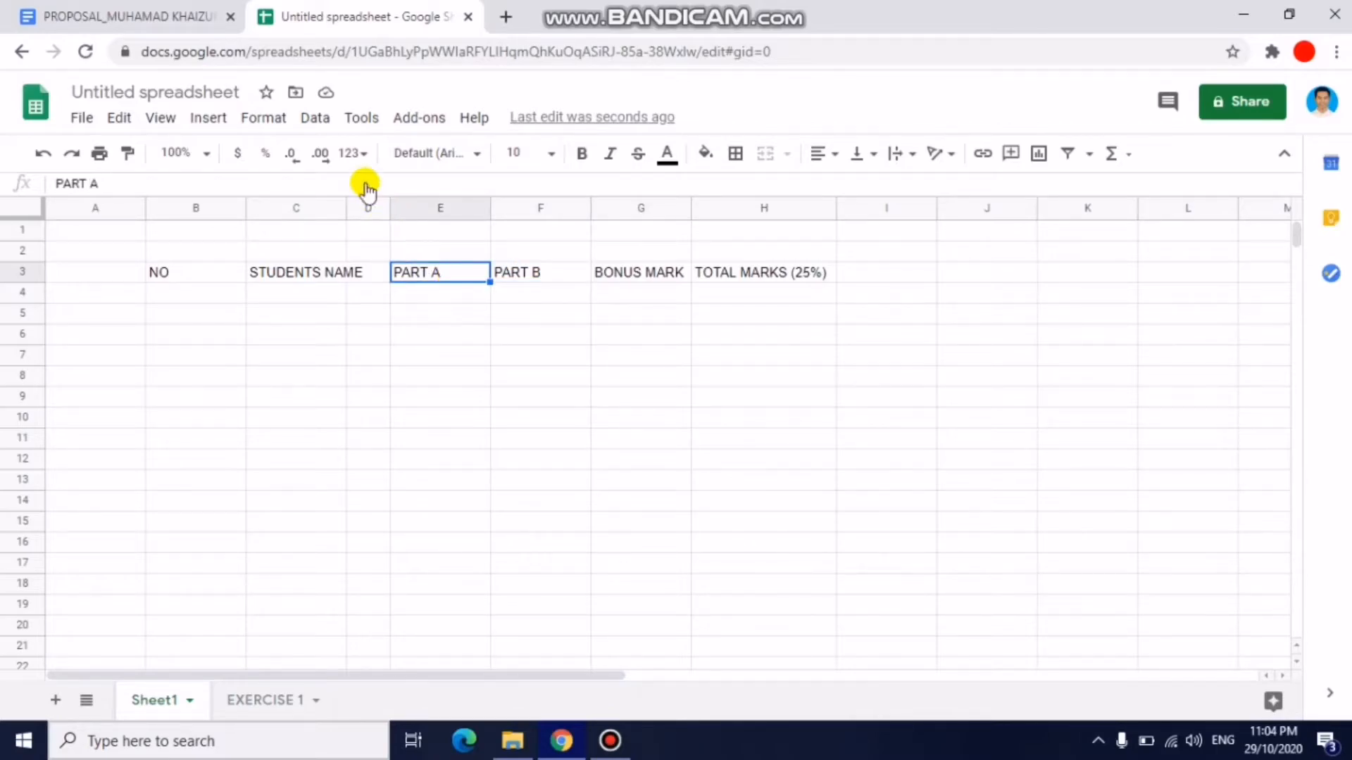
left_click(198, 184)
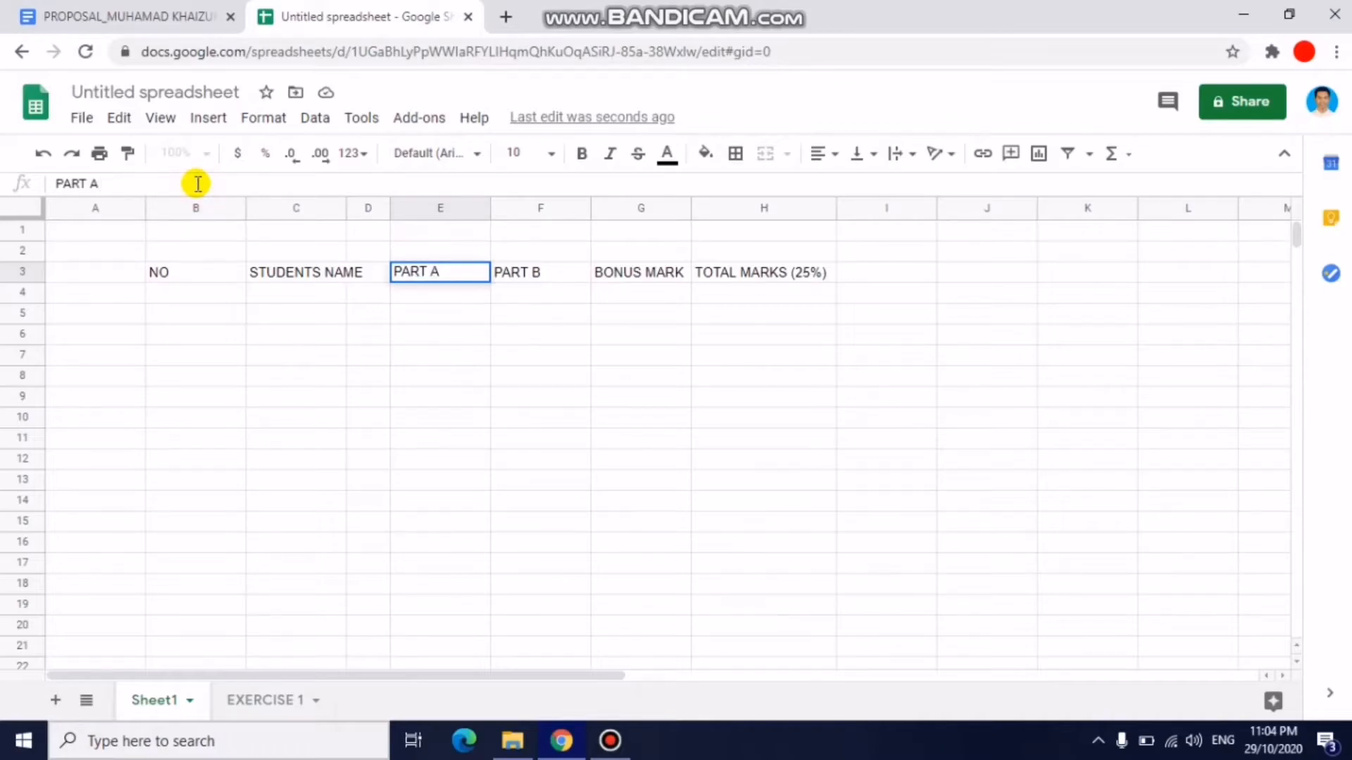
type("(10%)")
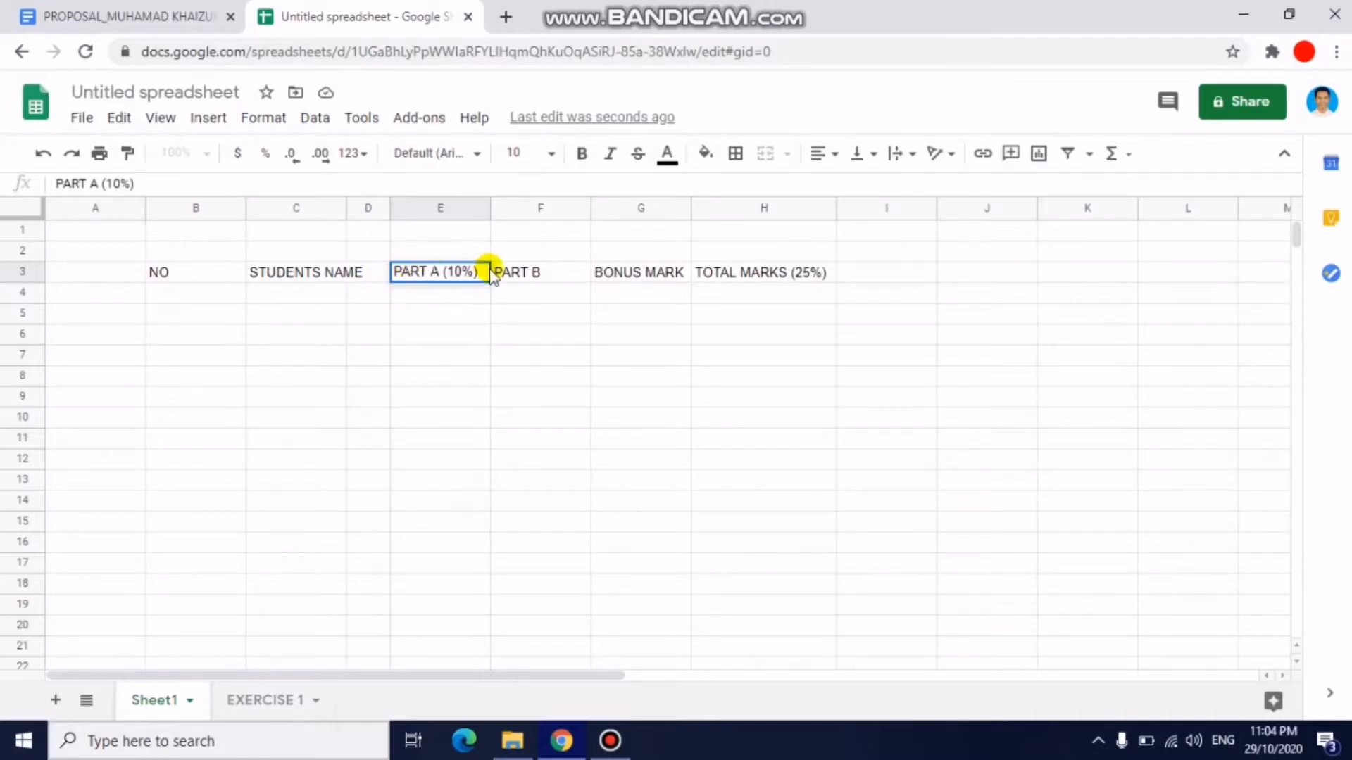
key("Return")
key("Down")
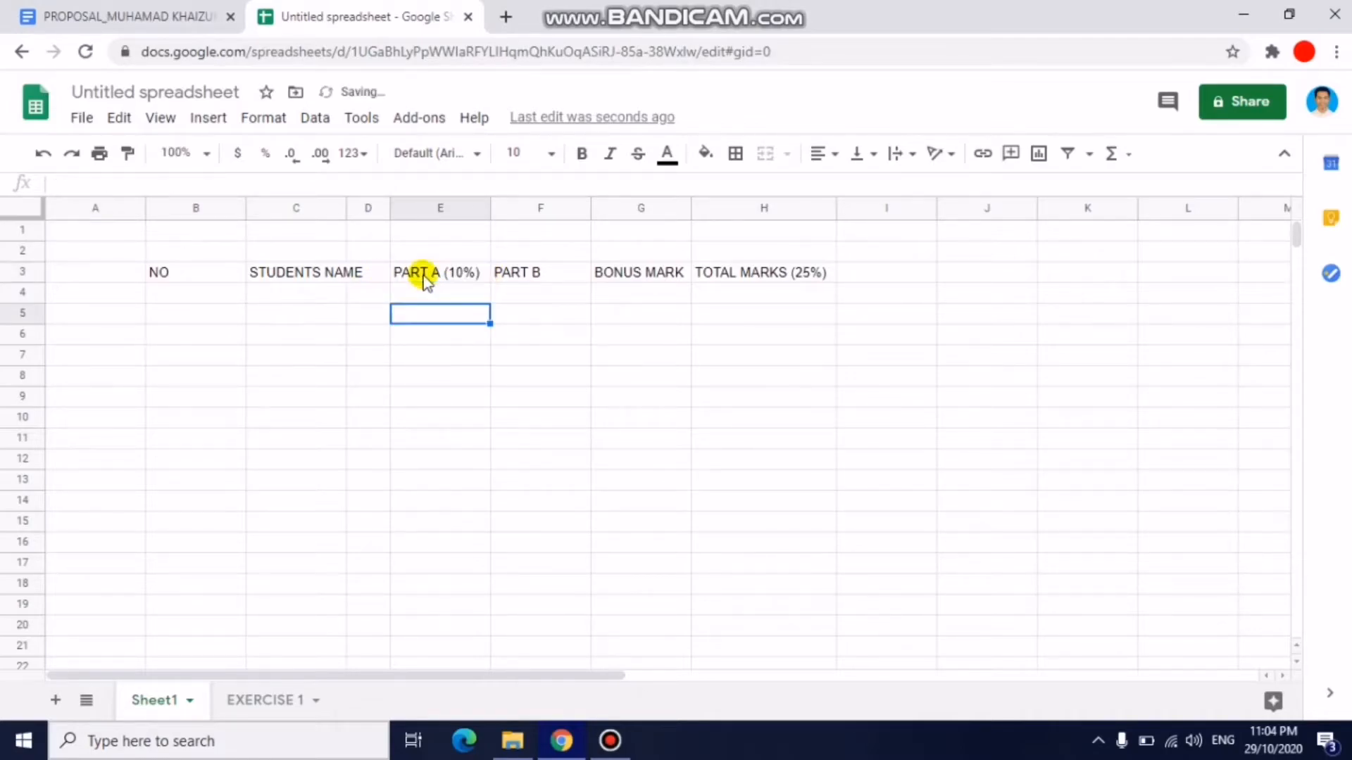
Add (15%) to the heading in cell F3 so that it reads PART B (15%).
left_click(553, 276)
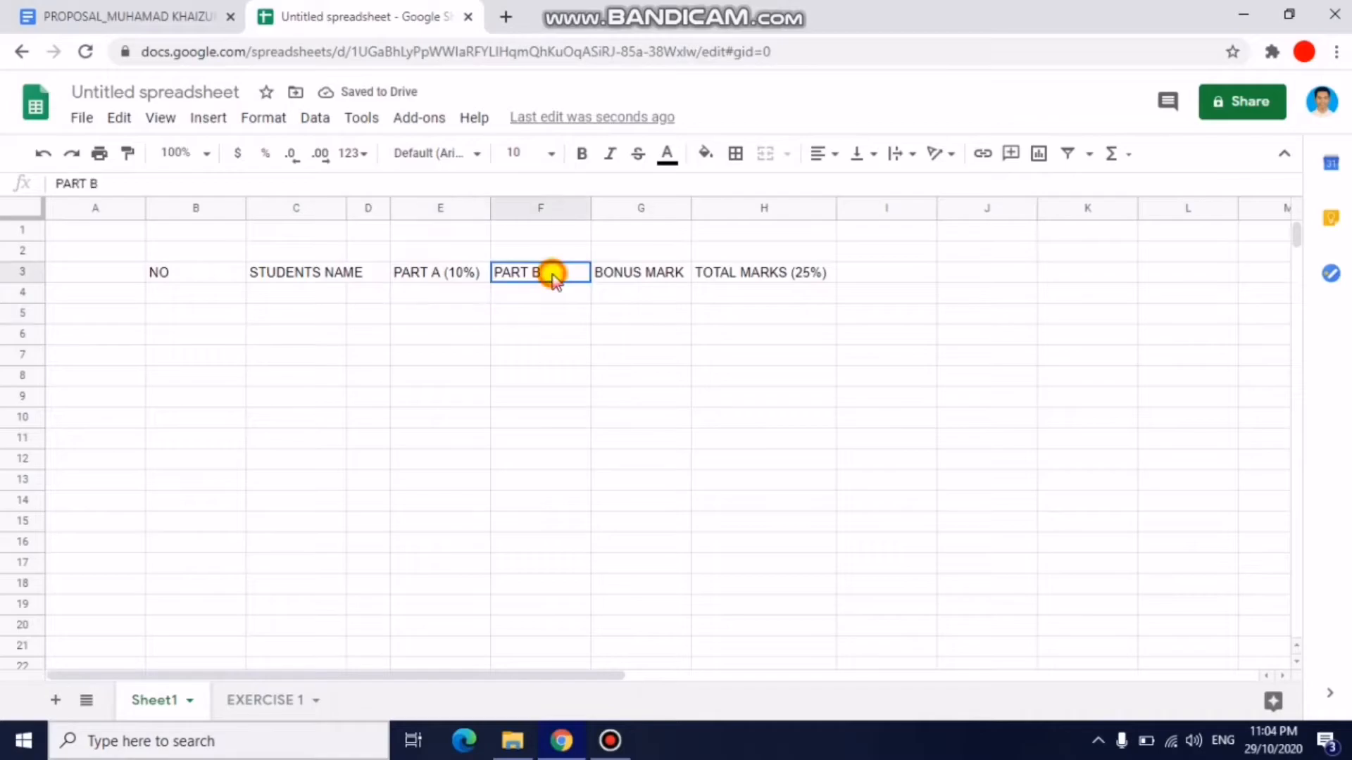
left_click(230, 184)
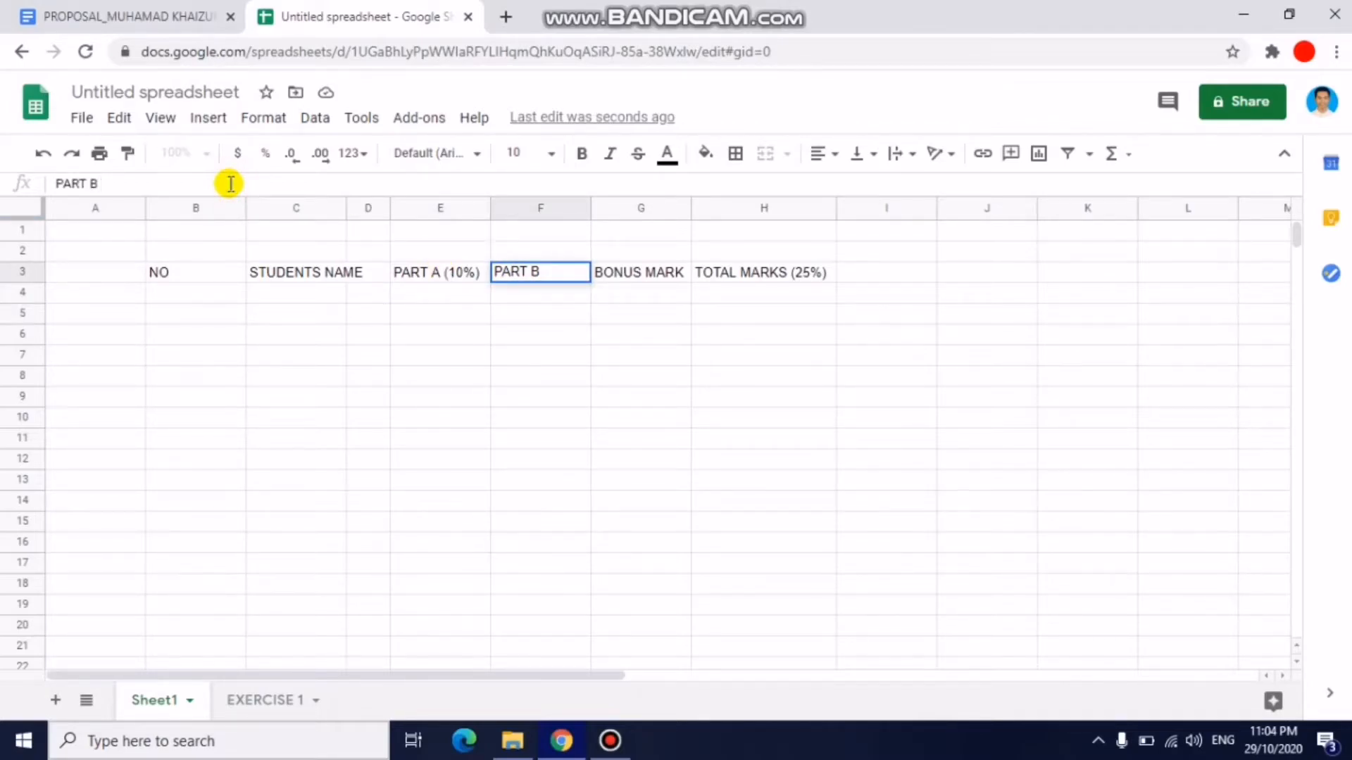
type("(15%)")
key("Return")
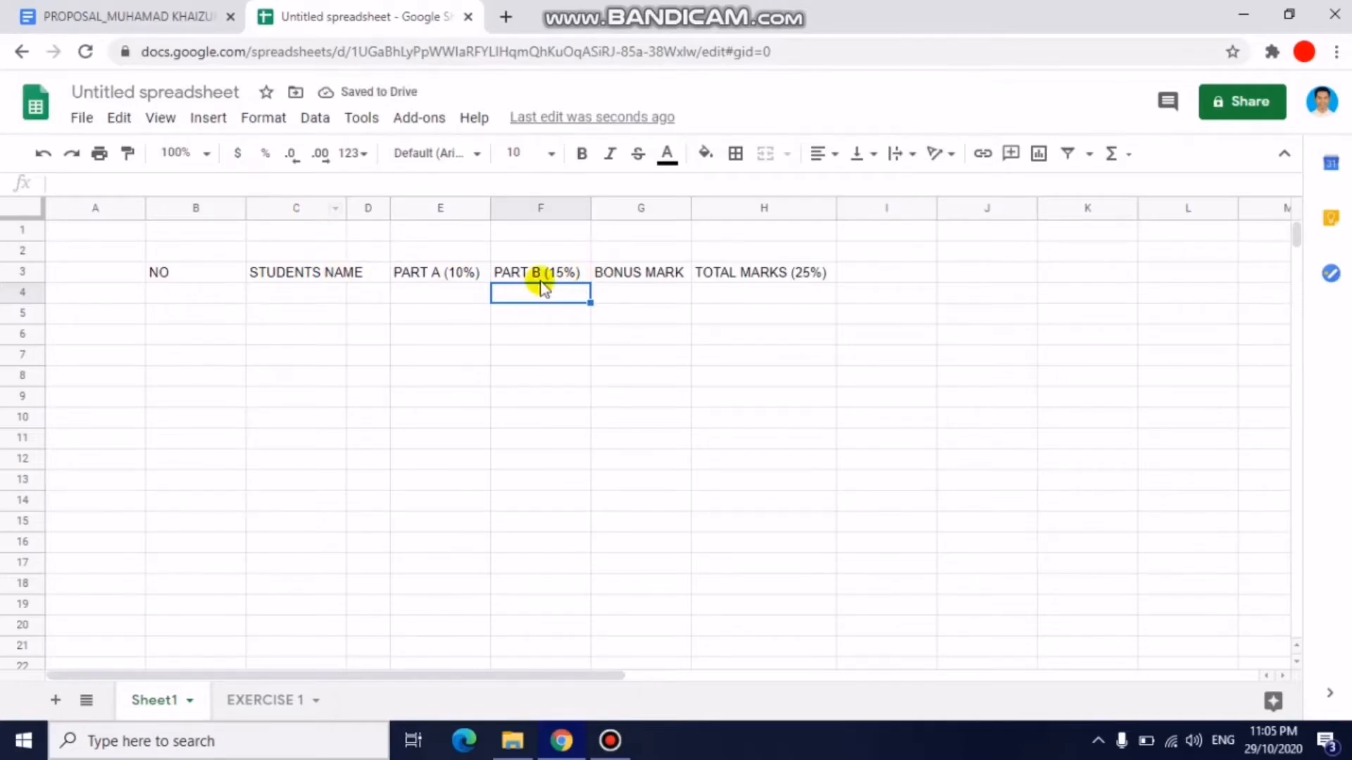
left_click(548, 331)
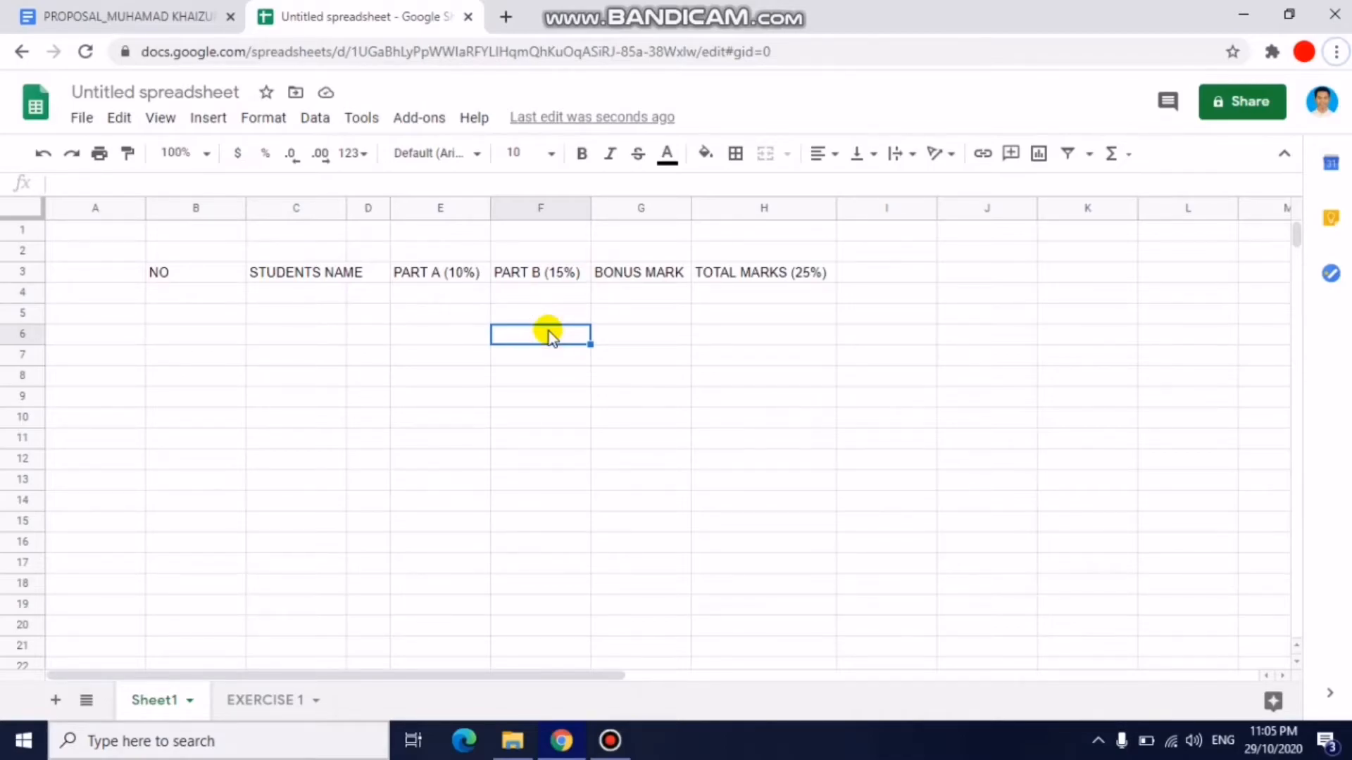
Number the rows by hand under the NO heading, entering 1, 2 and 3 in cells B4 to B6.
left_click(206, 289)
type("1")
left_click(218, 321)
type("2")
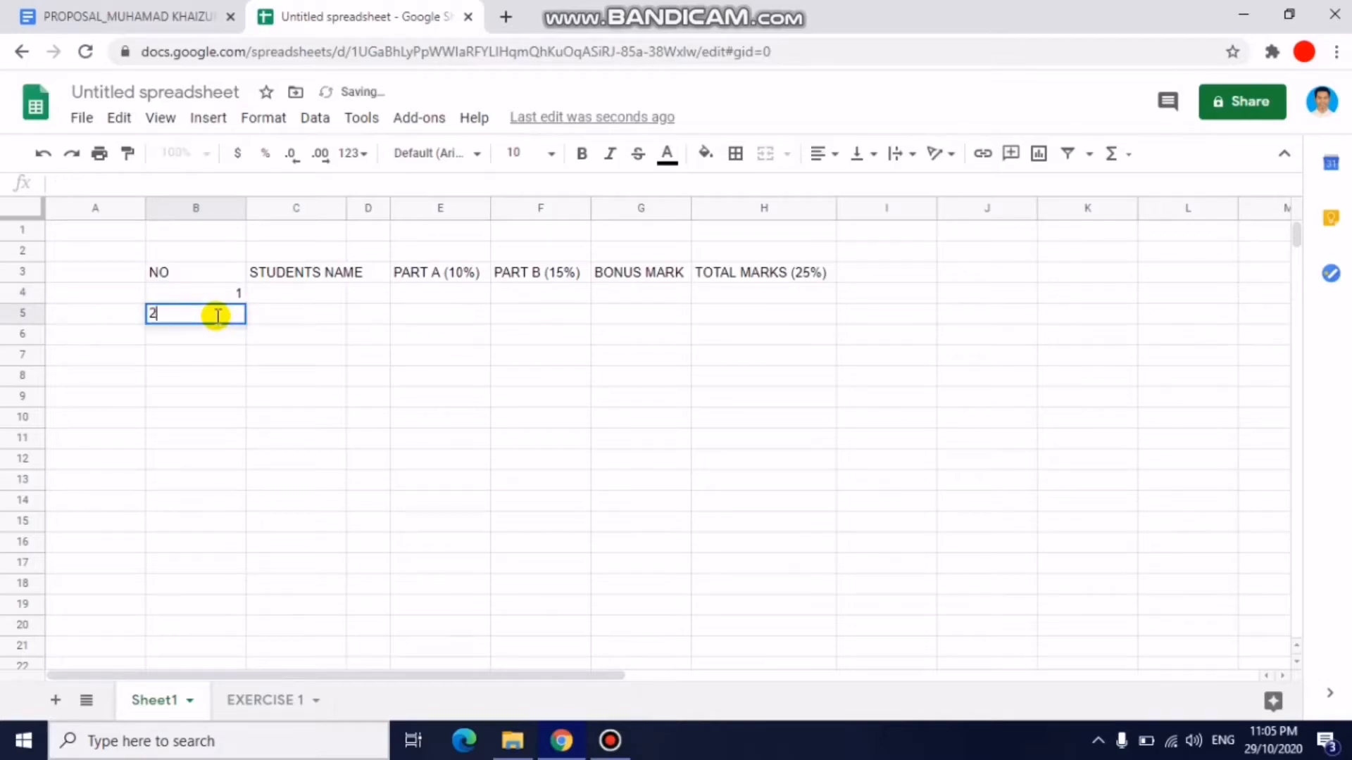
left_click(222, 330)
type("3")
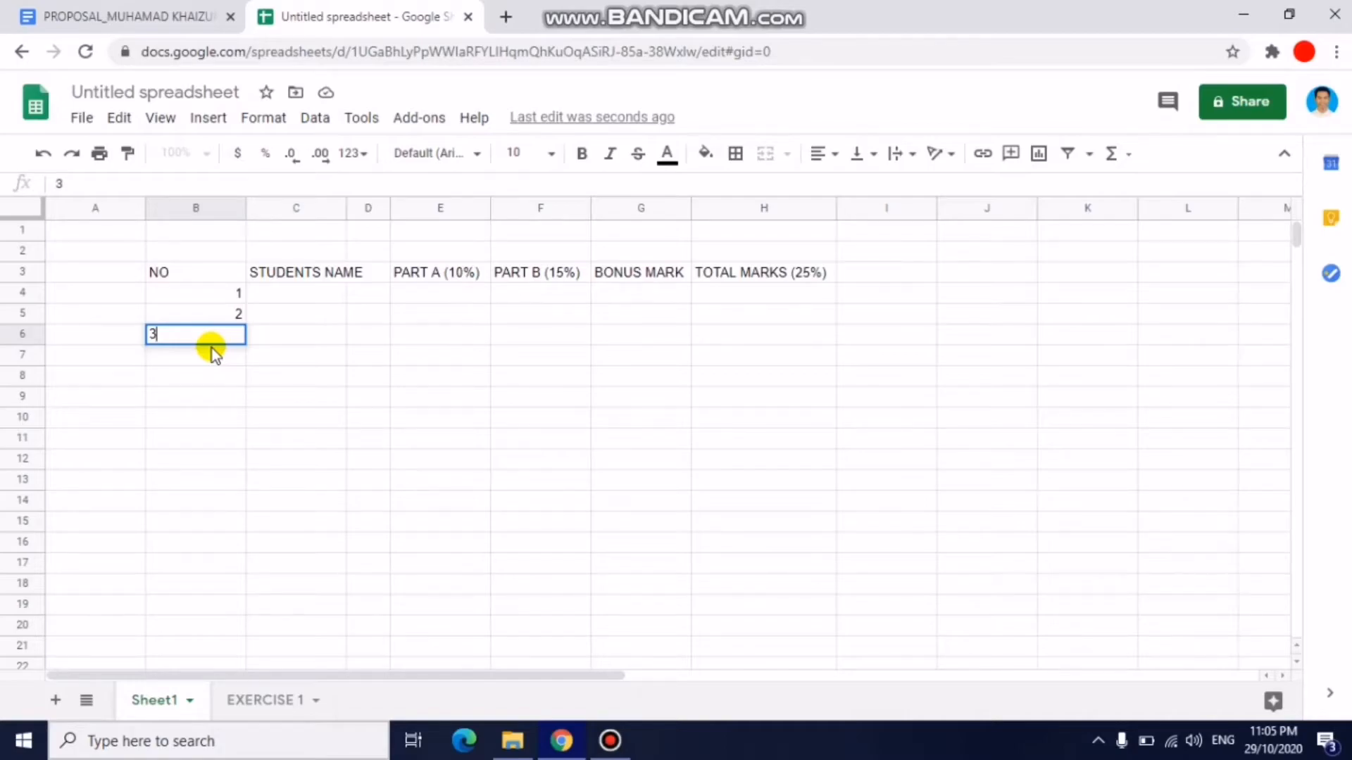
Clear the manually entered row numbers from cells B4 to B6.
key("BackSpace")
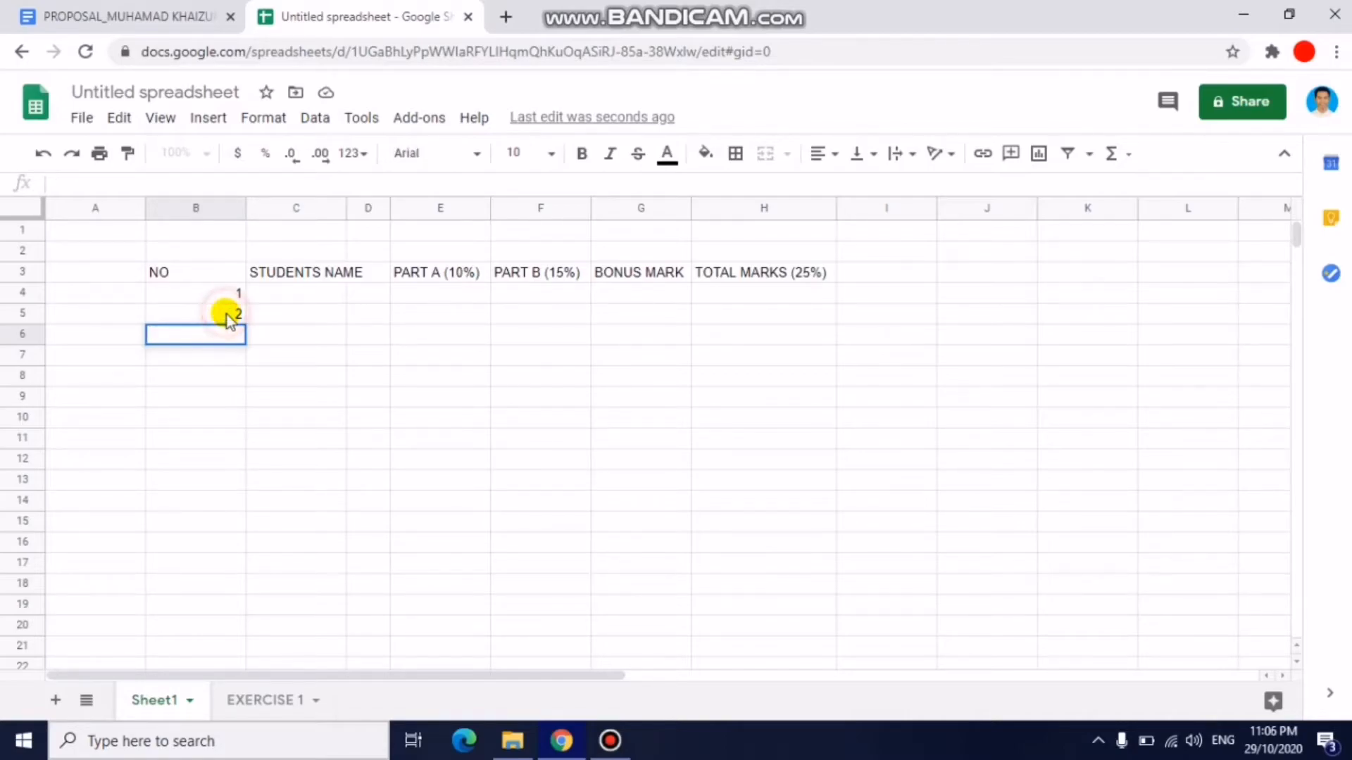
left_click(227, 315)
key("Delete")
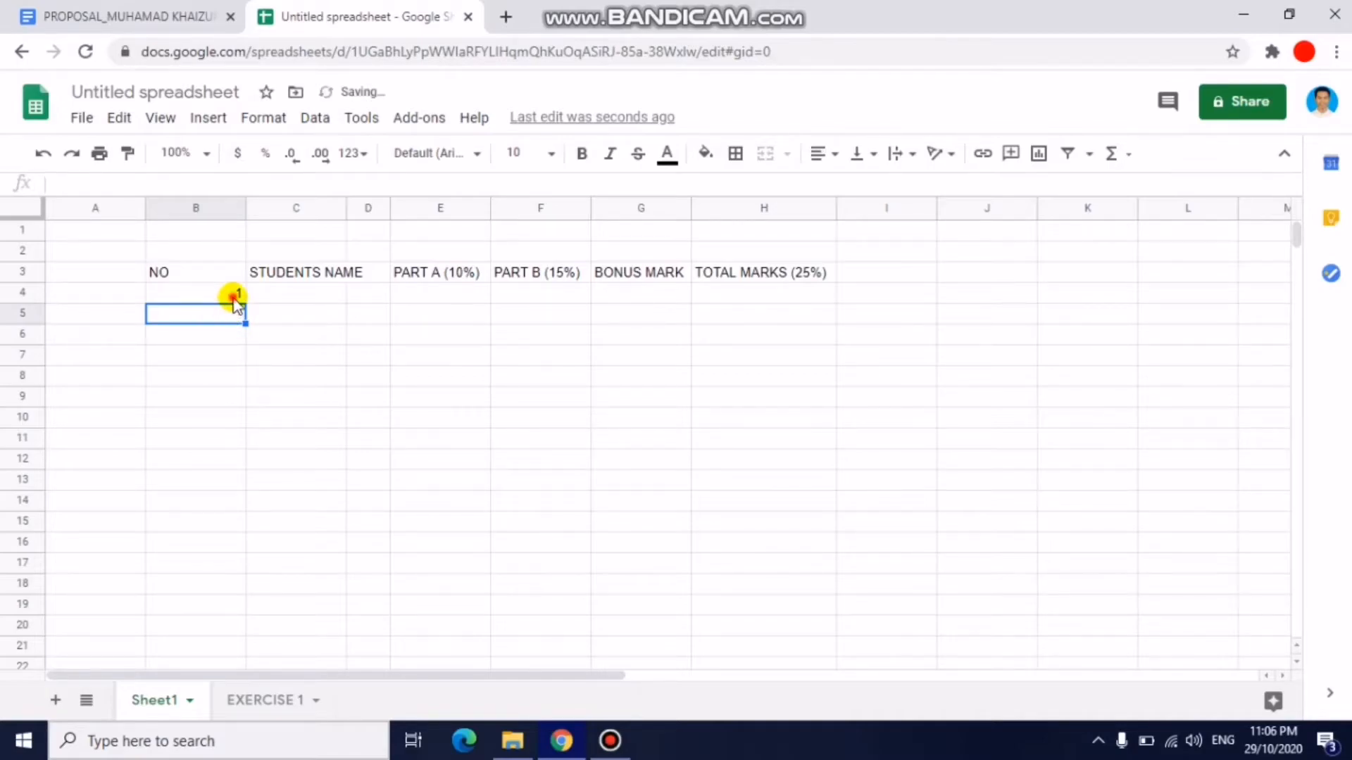
left_click(235, 296)
key("Delete")
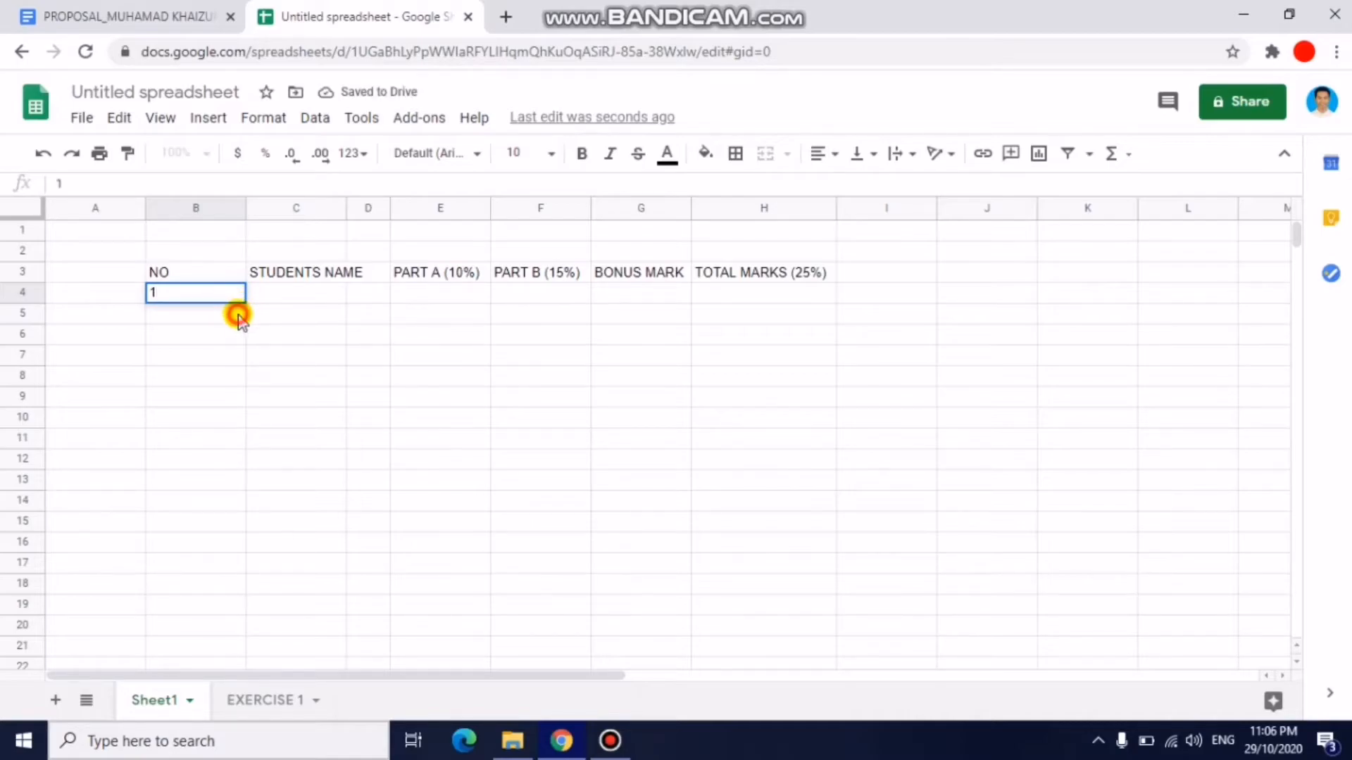
Enter 1 and 2 in cells B4 and B5, and extend the number series down to 9 in cell B12.
key("Return")
type("2")
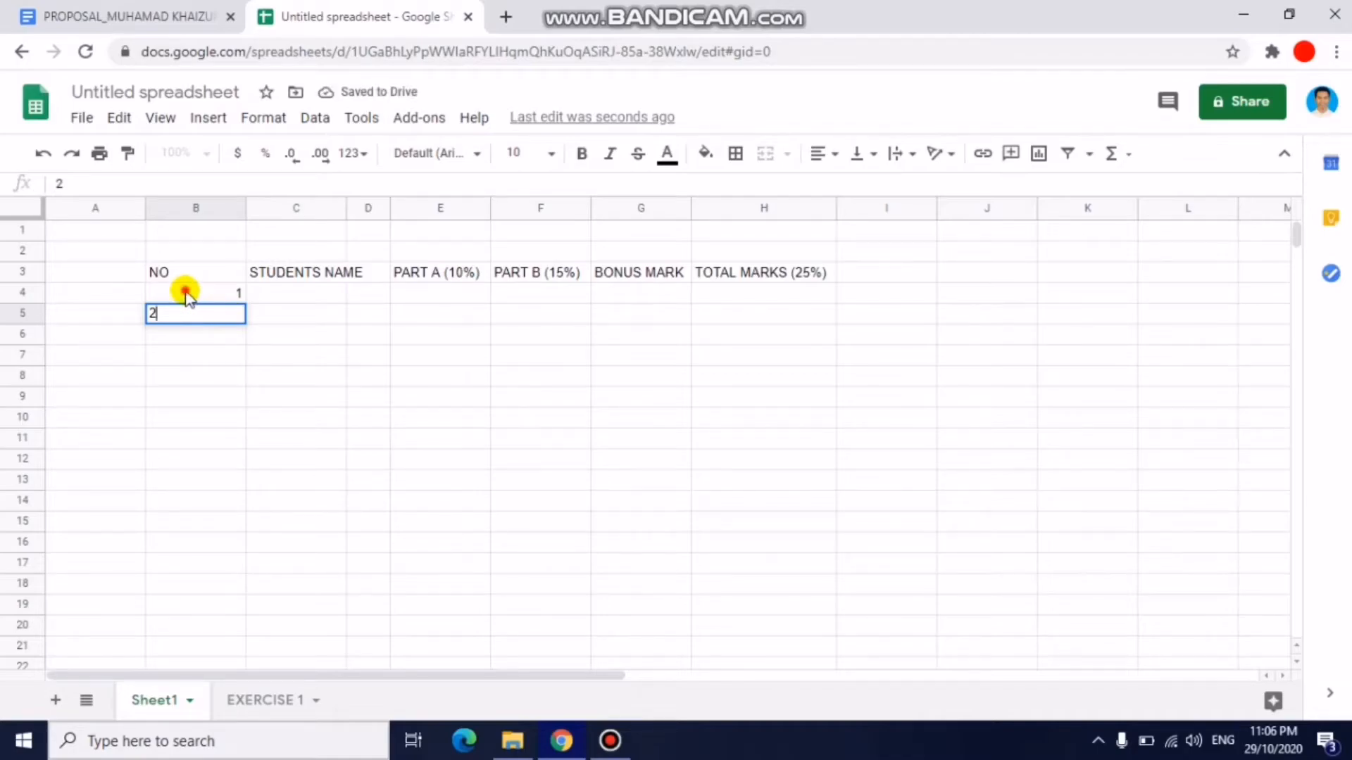
left_click_drag(204, 297, 220, 314)
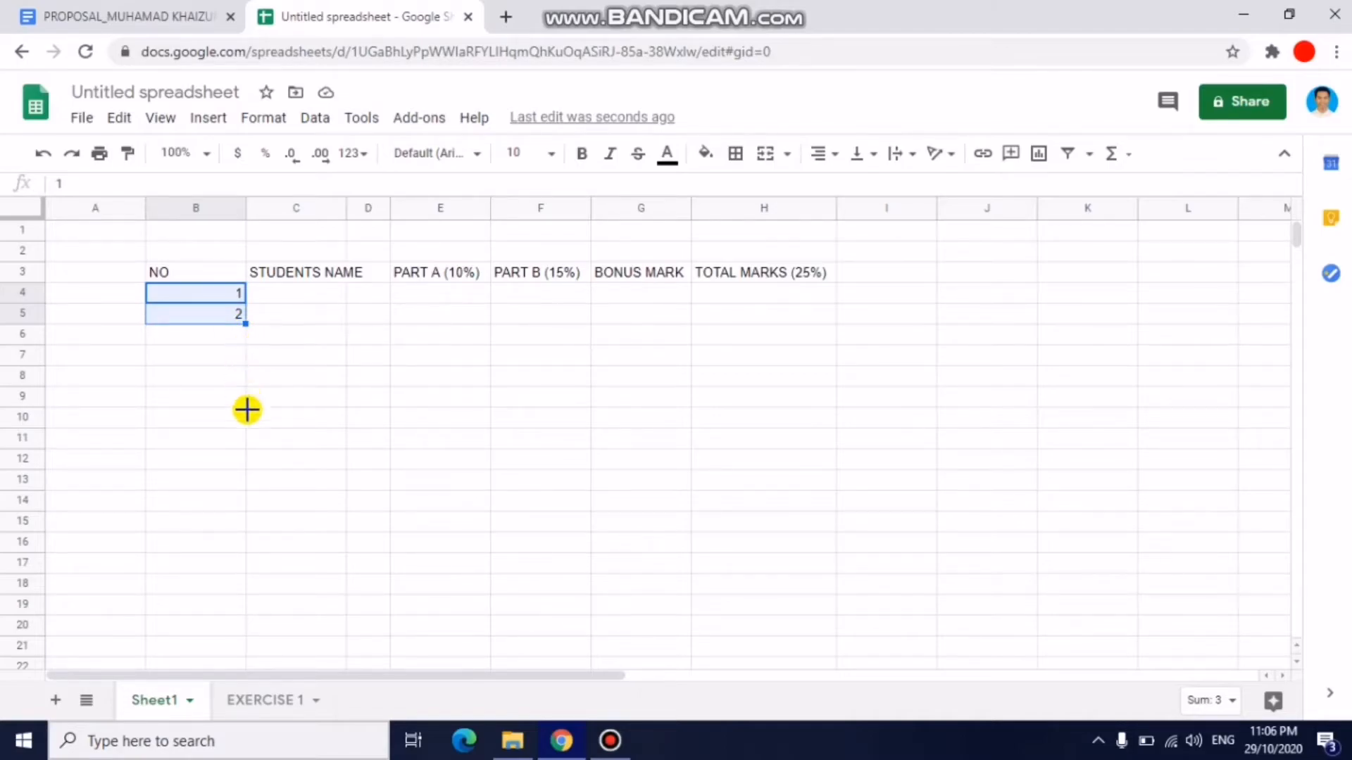
left_click_drag(250, 454, 244, 459)
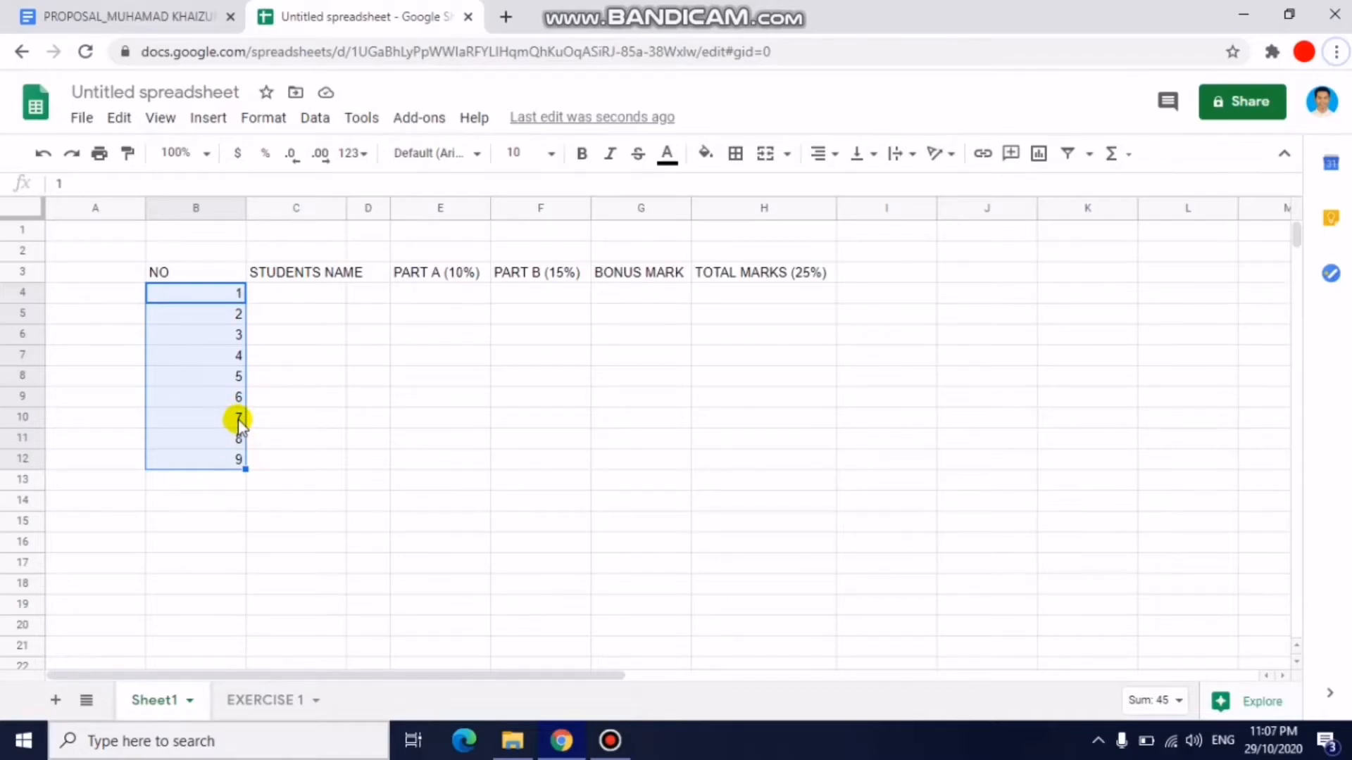
Check the EXERCISE 1 sheet, try merging all of C4:D12 on Sheet1 into one cell, and undo the merge.
left_click(272, 693)
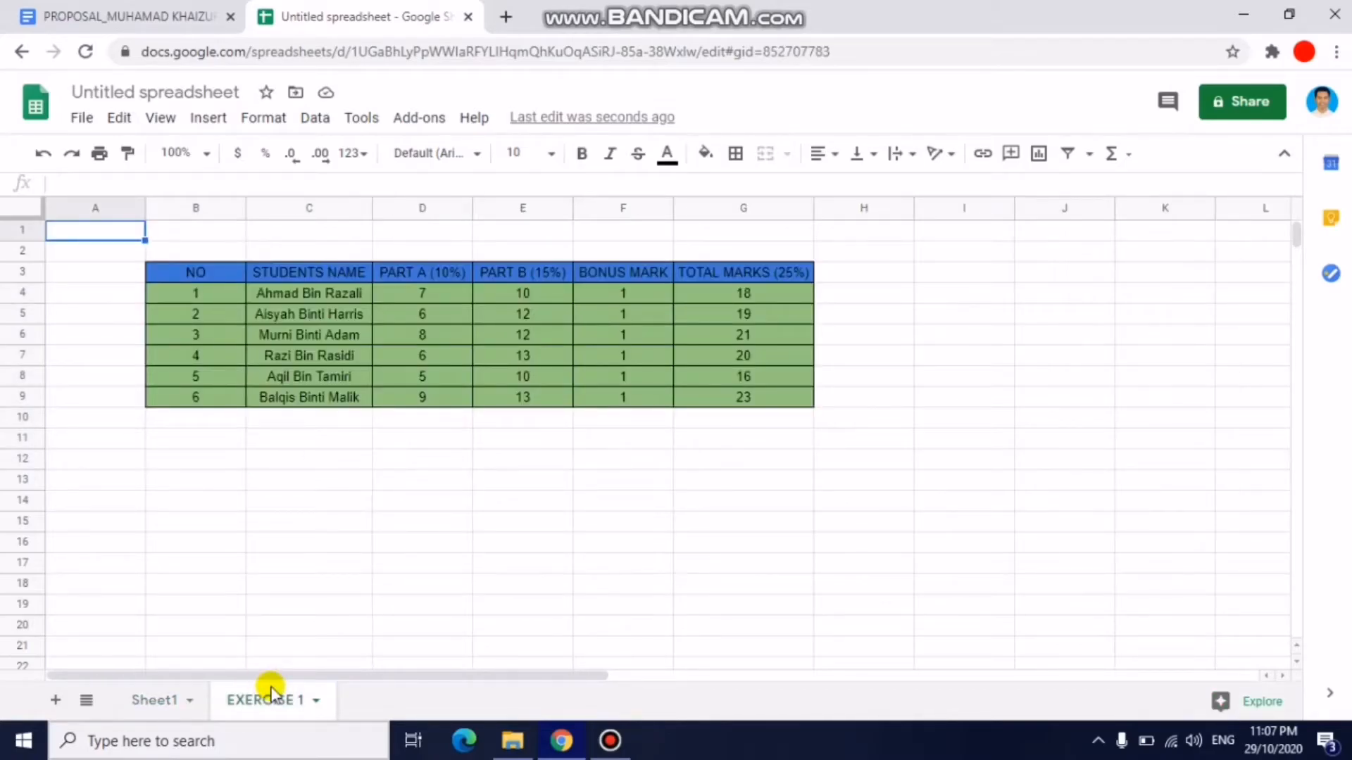
left_click(176, 700)
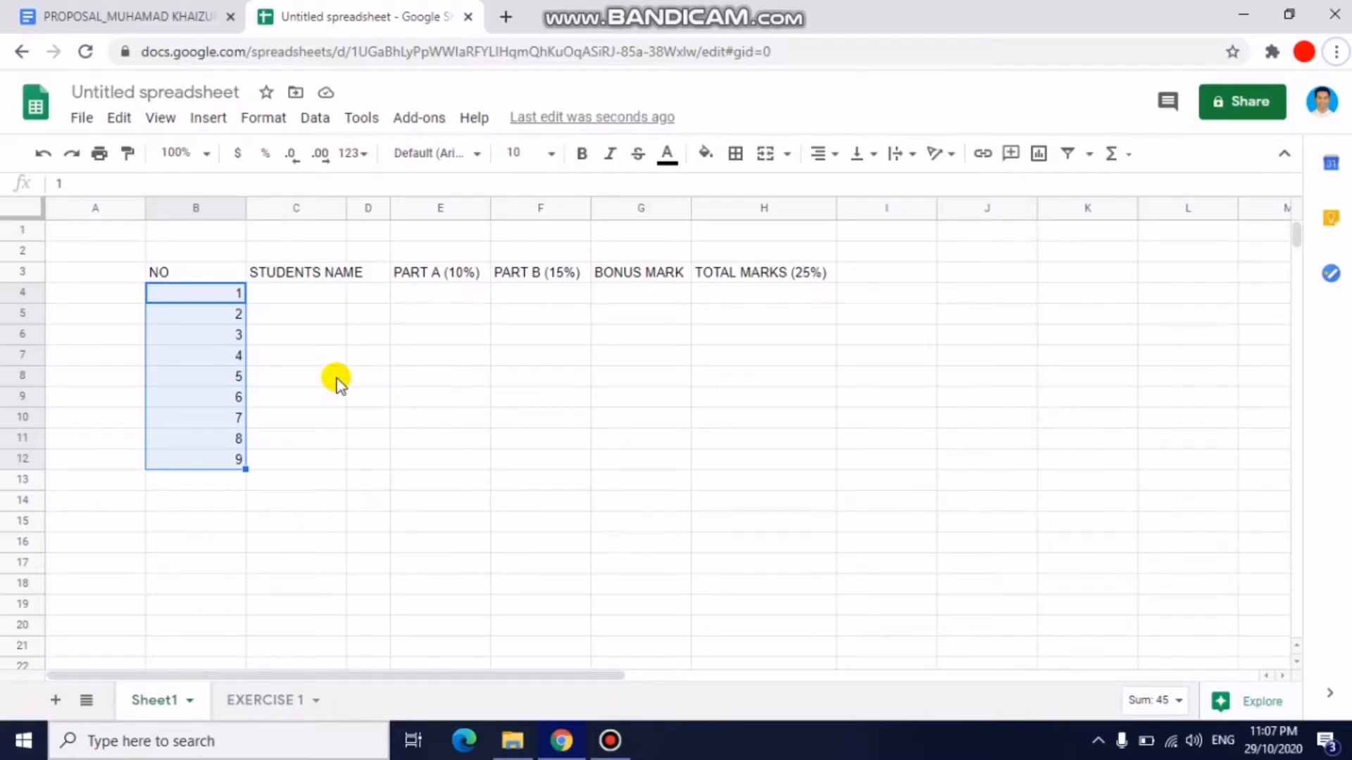
left_click(320, 276)
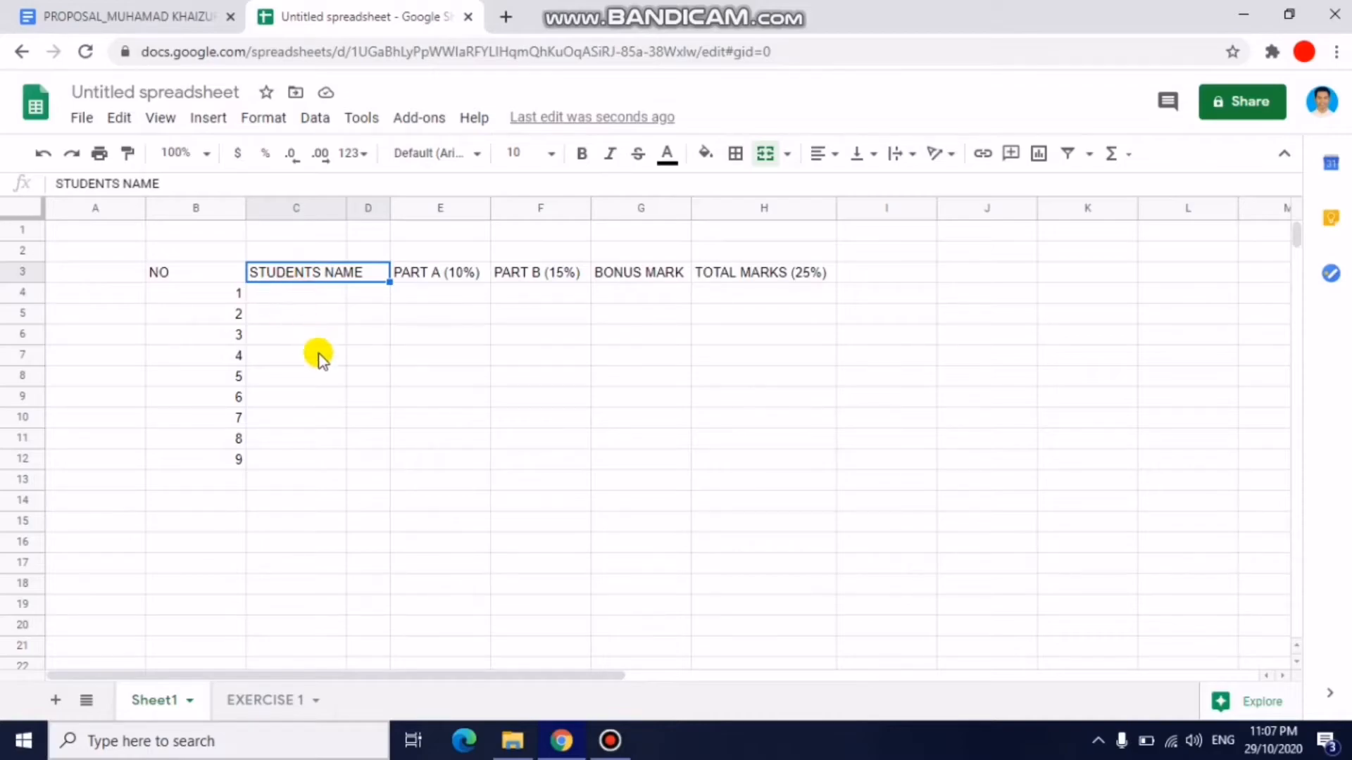
key("Down")
left_click_drag(357, 447, 368, 464)
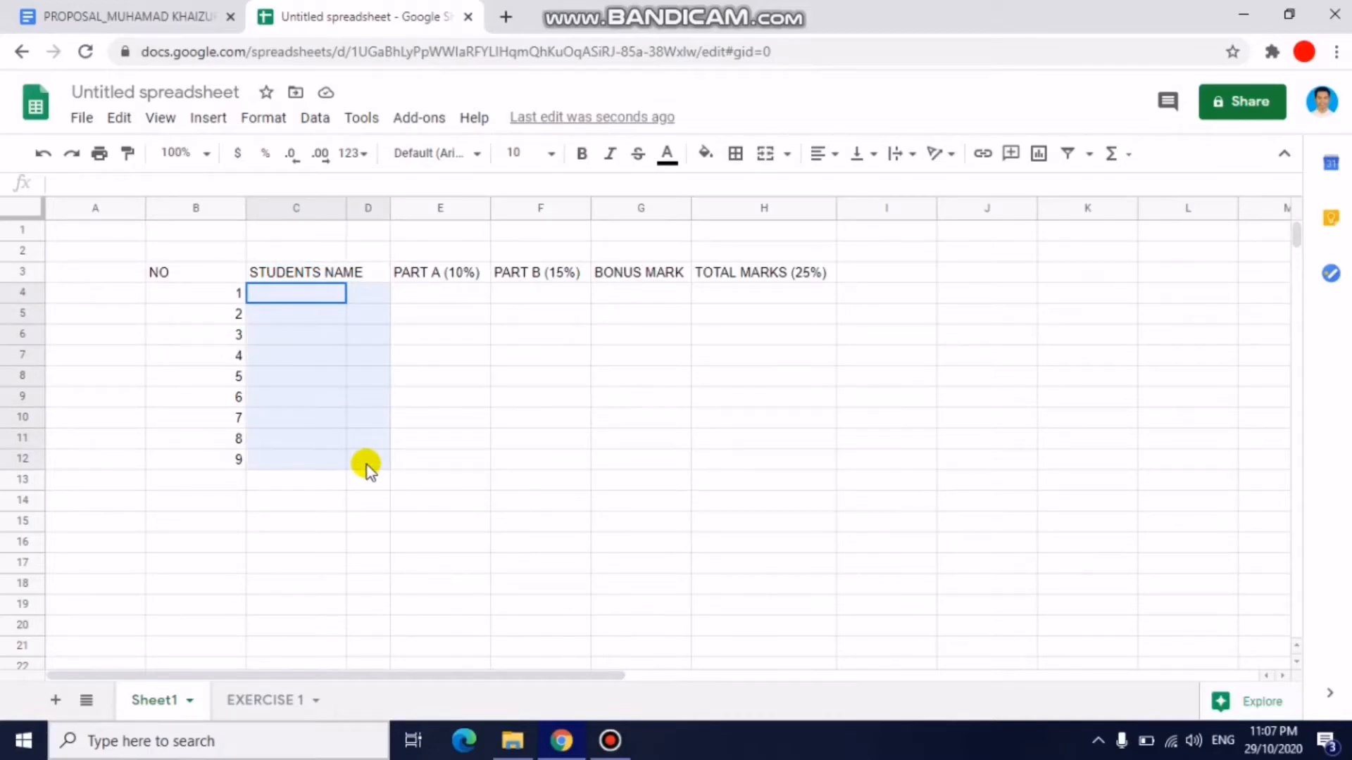
left_click(259, 118)
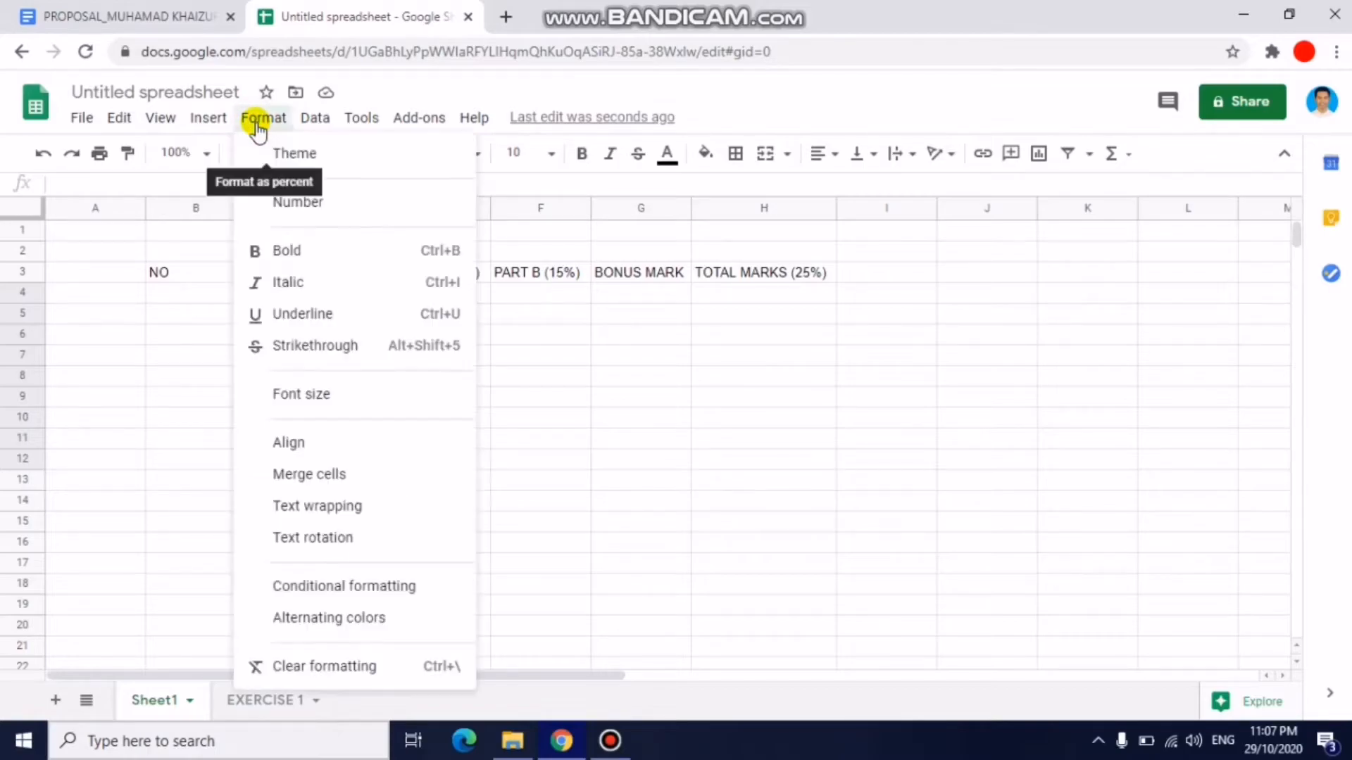
left_click(397, 476)
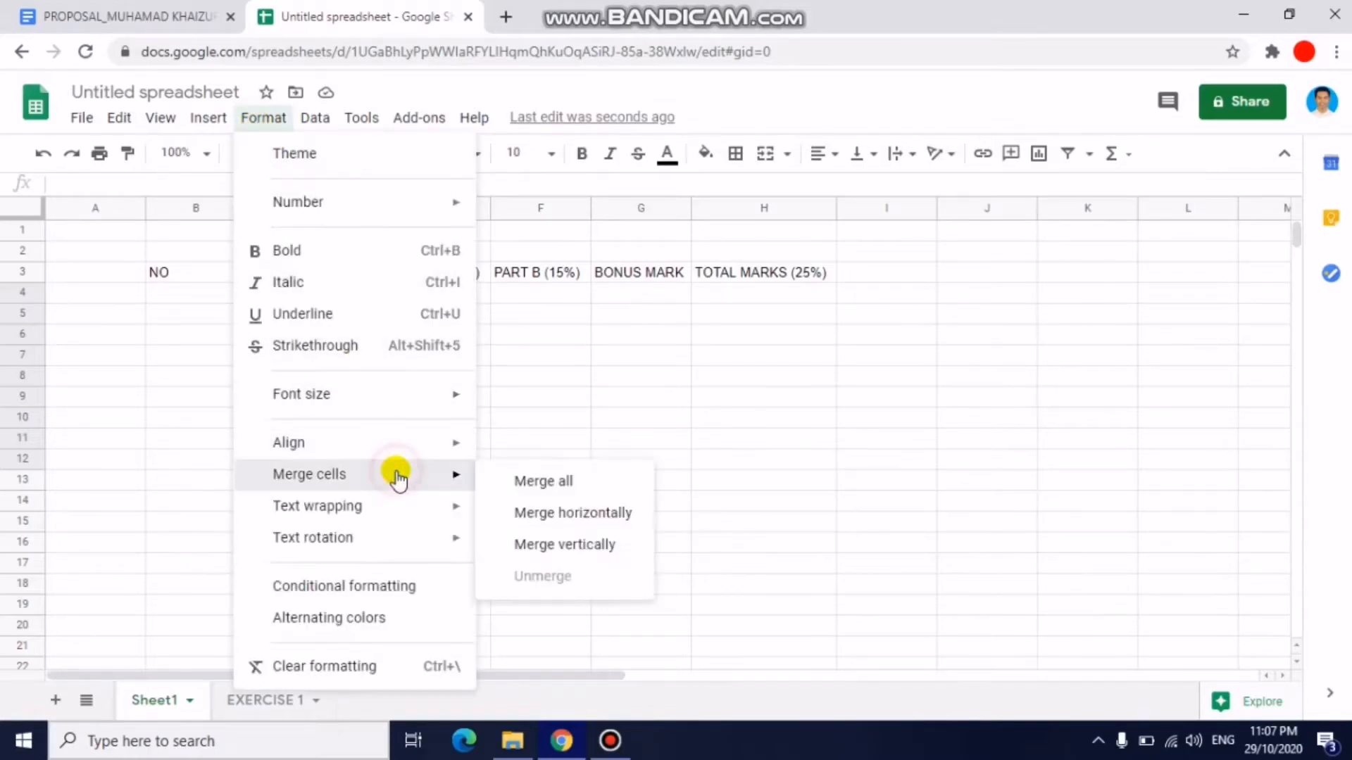
left_click(516, 479)
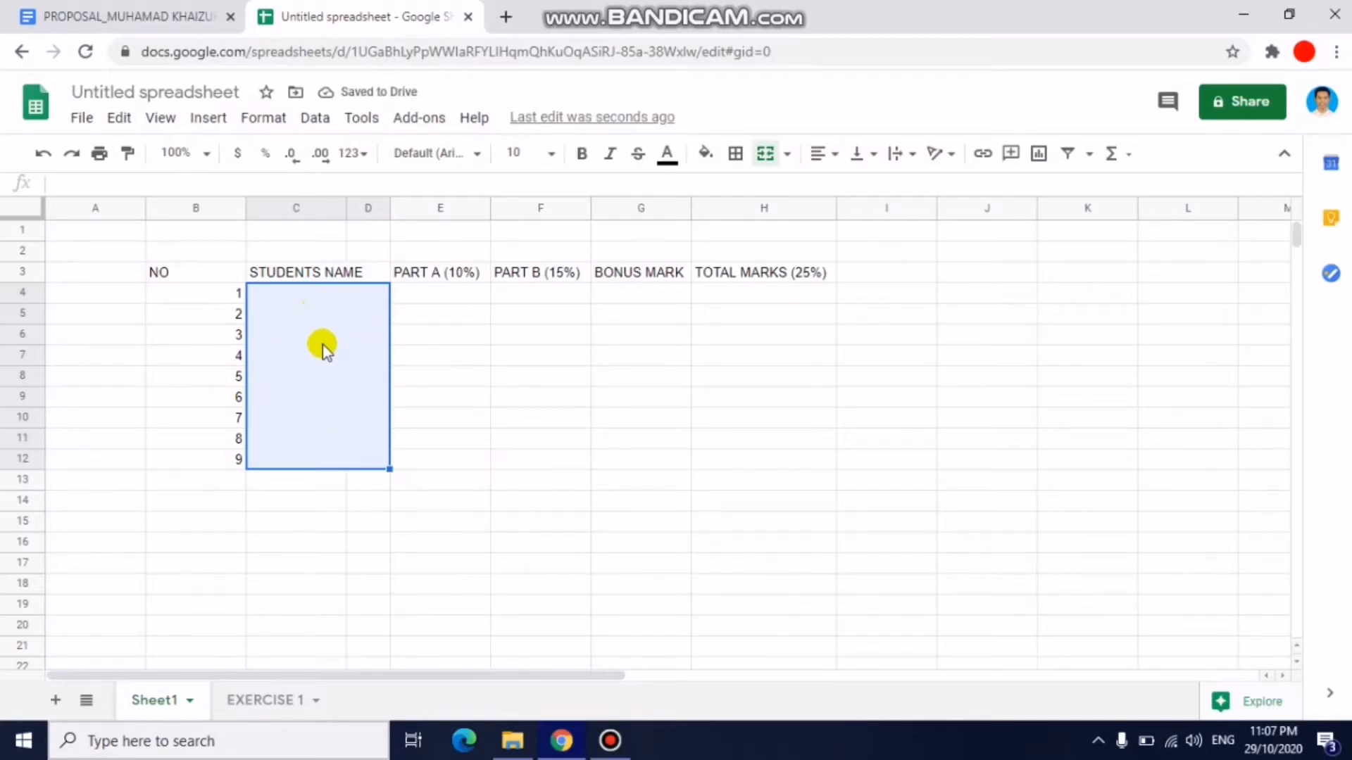
left_click(42, 159)
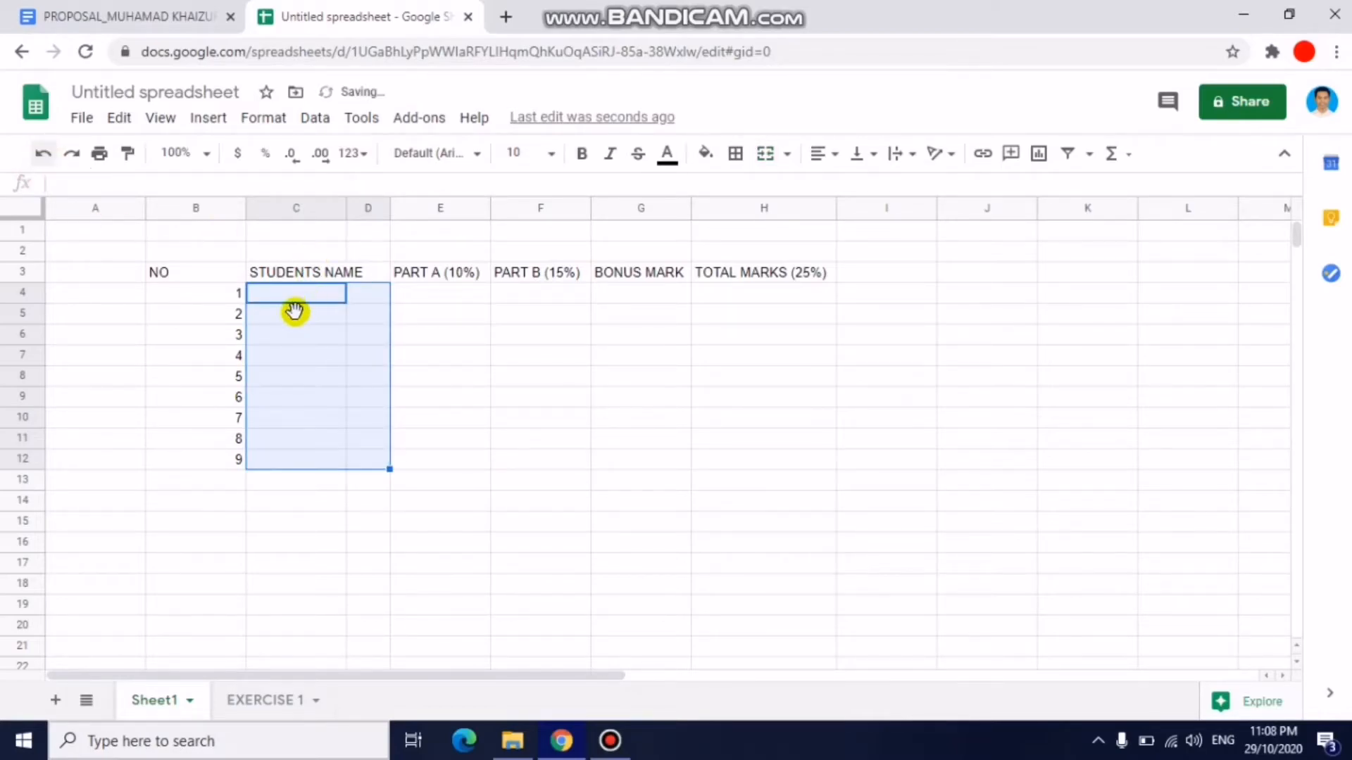
Merge the range C4:D12 horizontally so that each row has one cell under STUDENTS NAME.
left_click(264, 120)
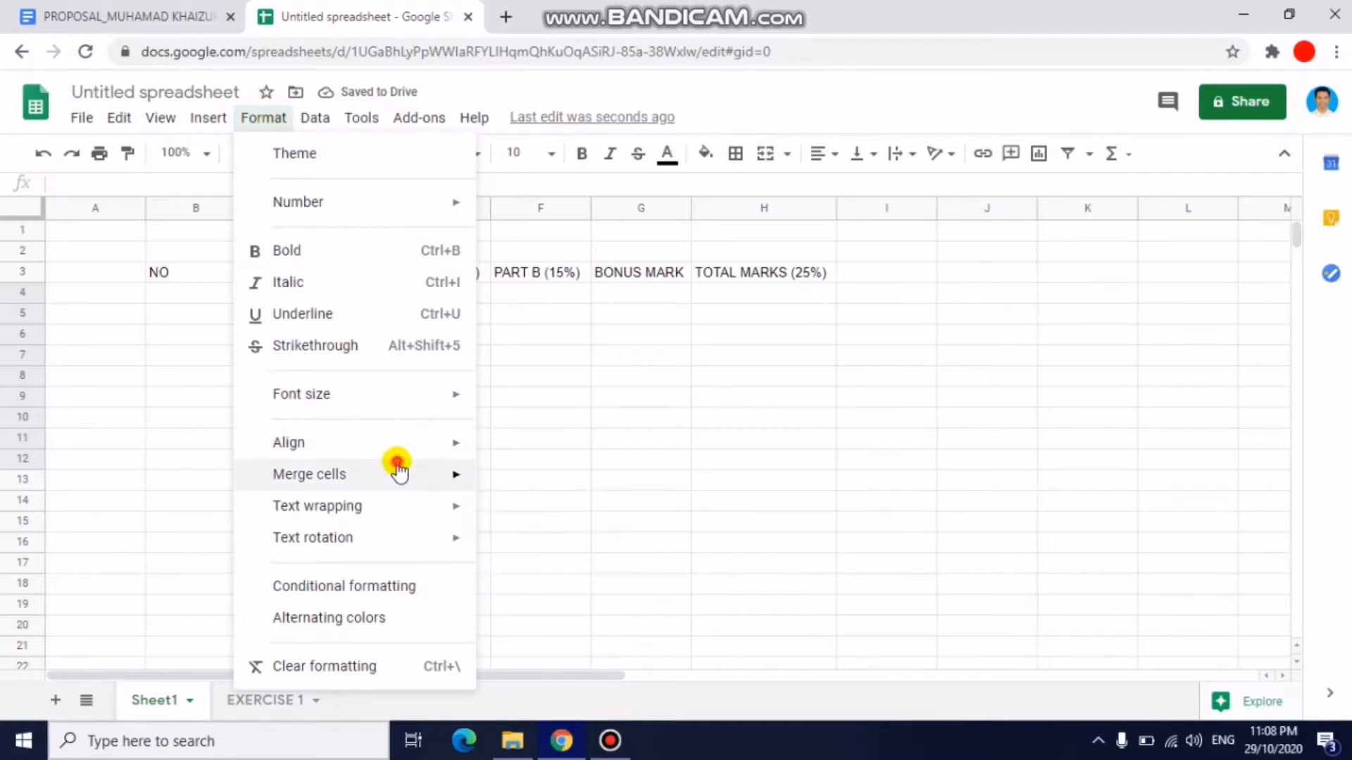
mouse_move(397, 470)
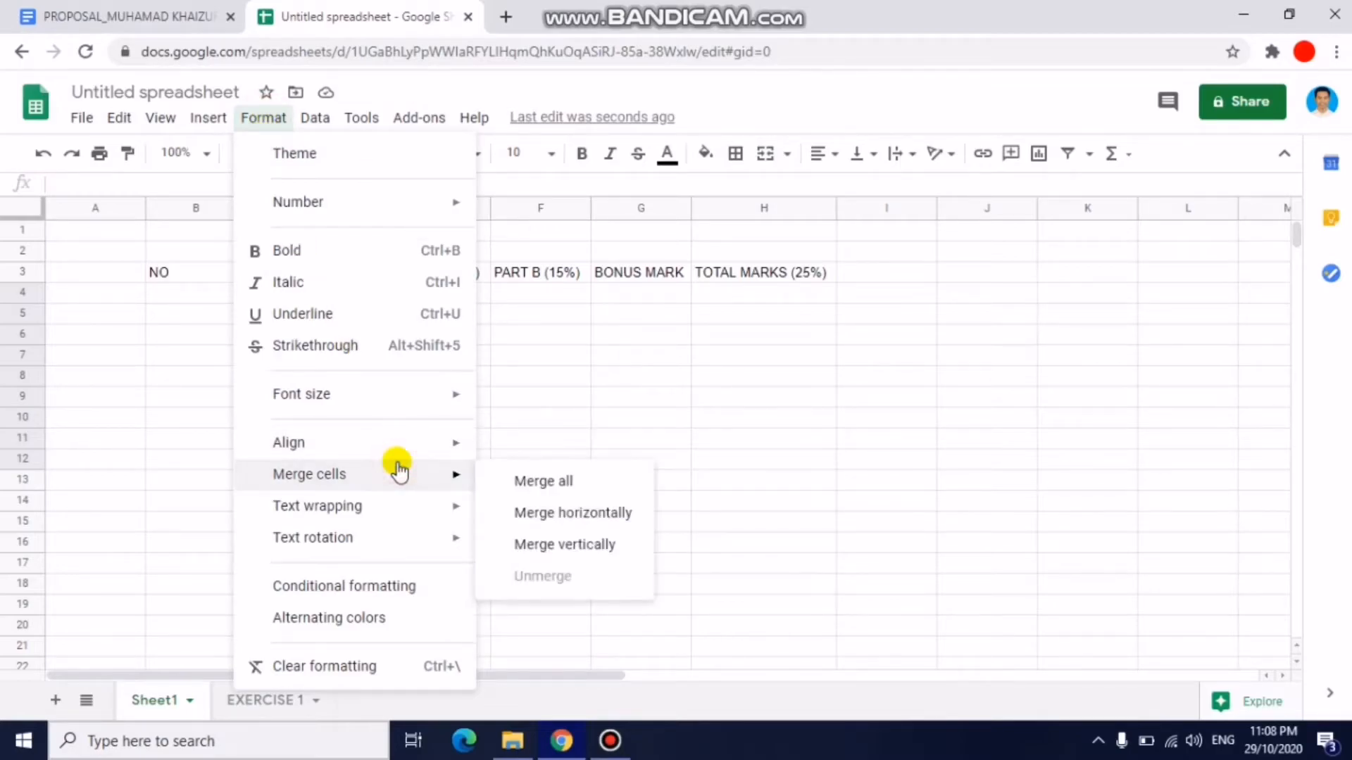
left_click(547, 518)
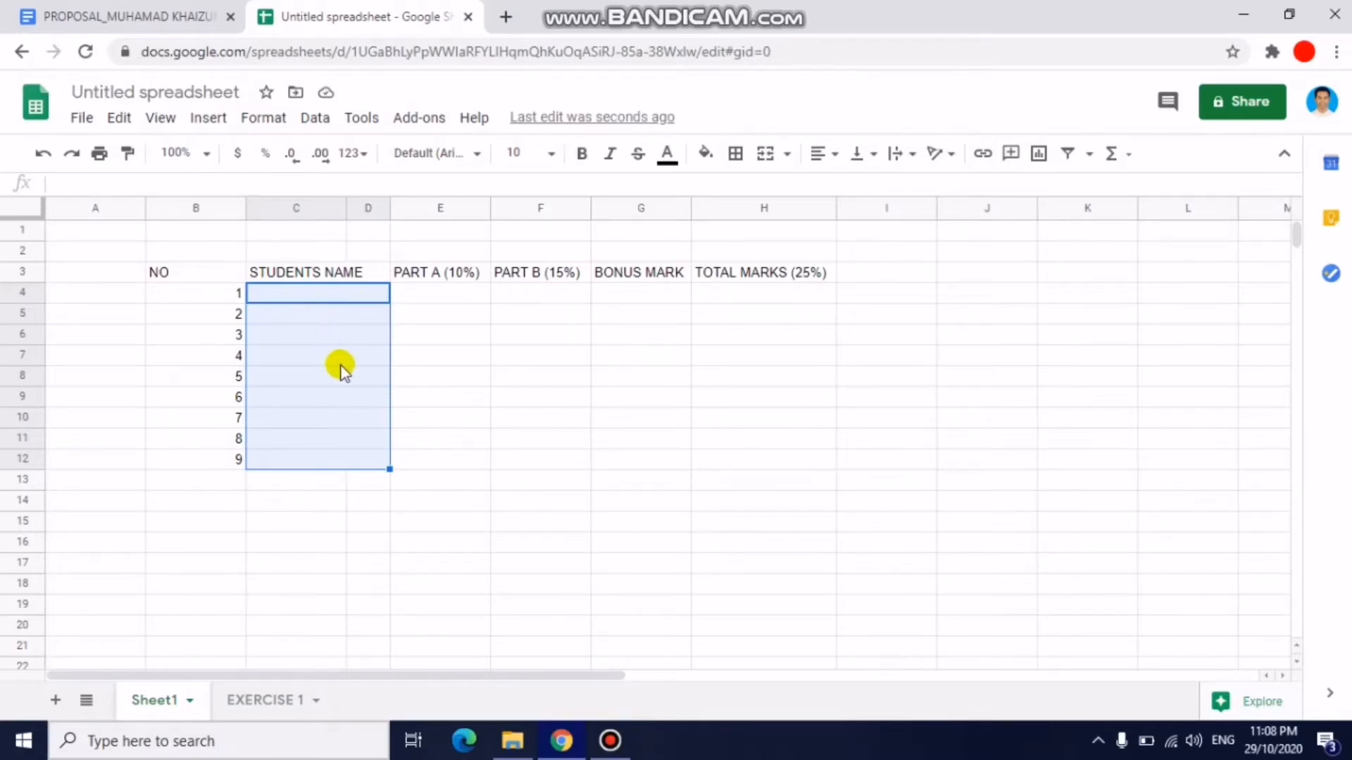
left_click(481, 421)
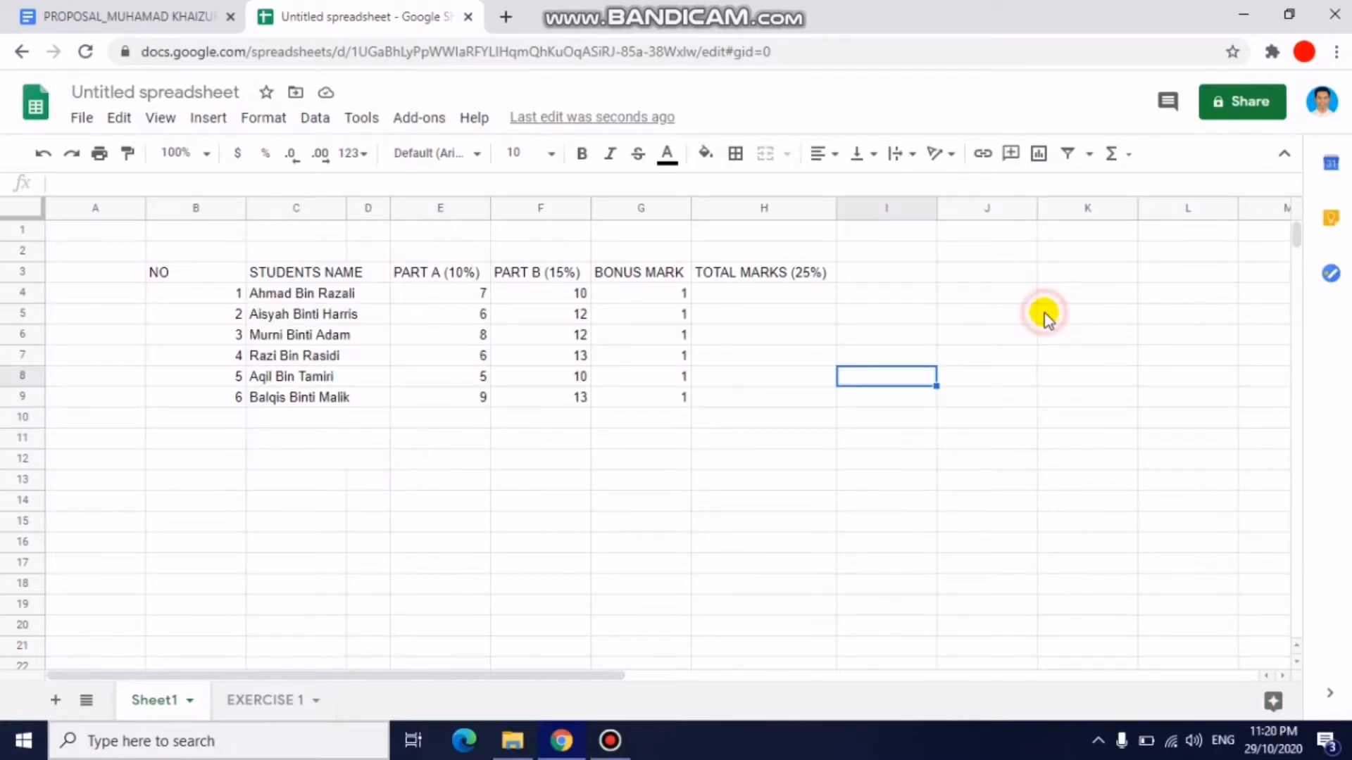
Apply all borders to the marks table in the range B3:H9.
left_click(1047, 314)
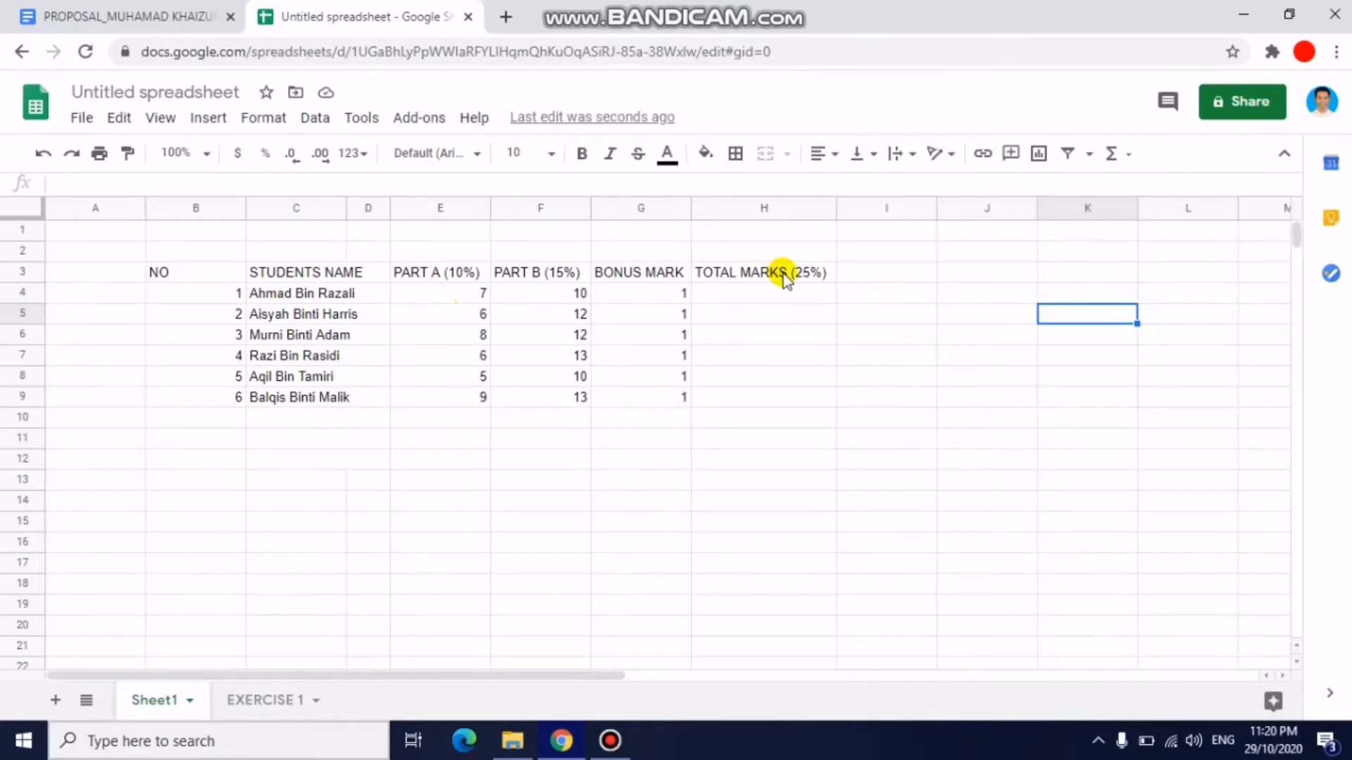
left_click(761, 303)
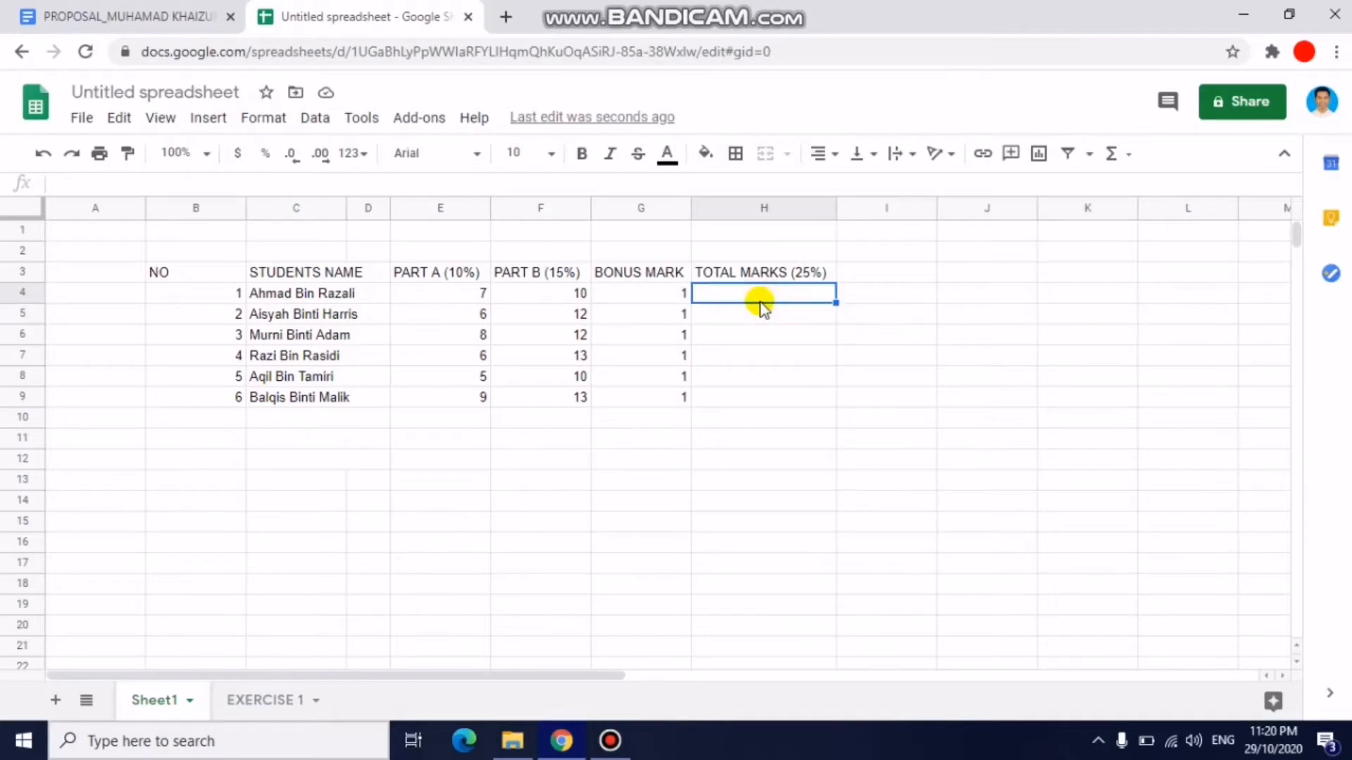
left_click(215, 278)
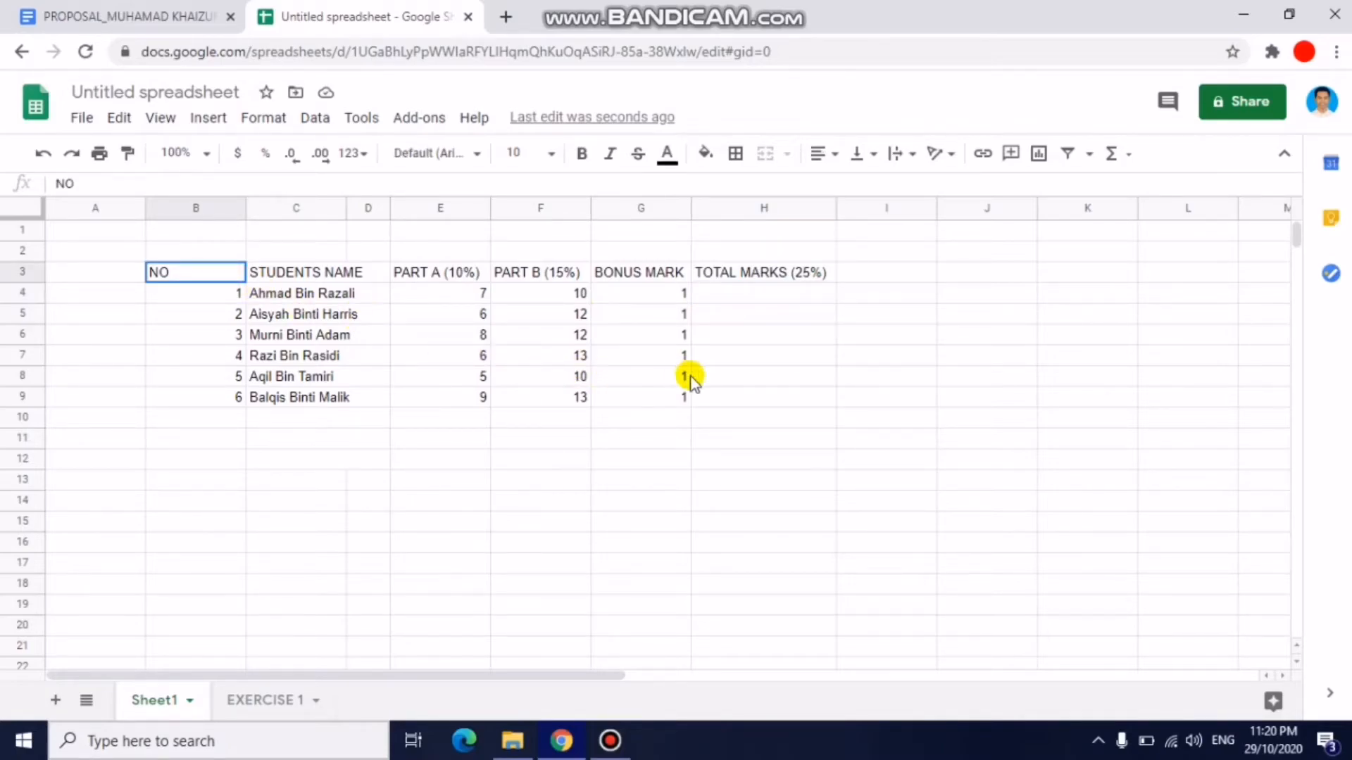
left_click(737, 392, "shift")
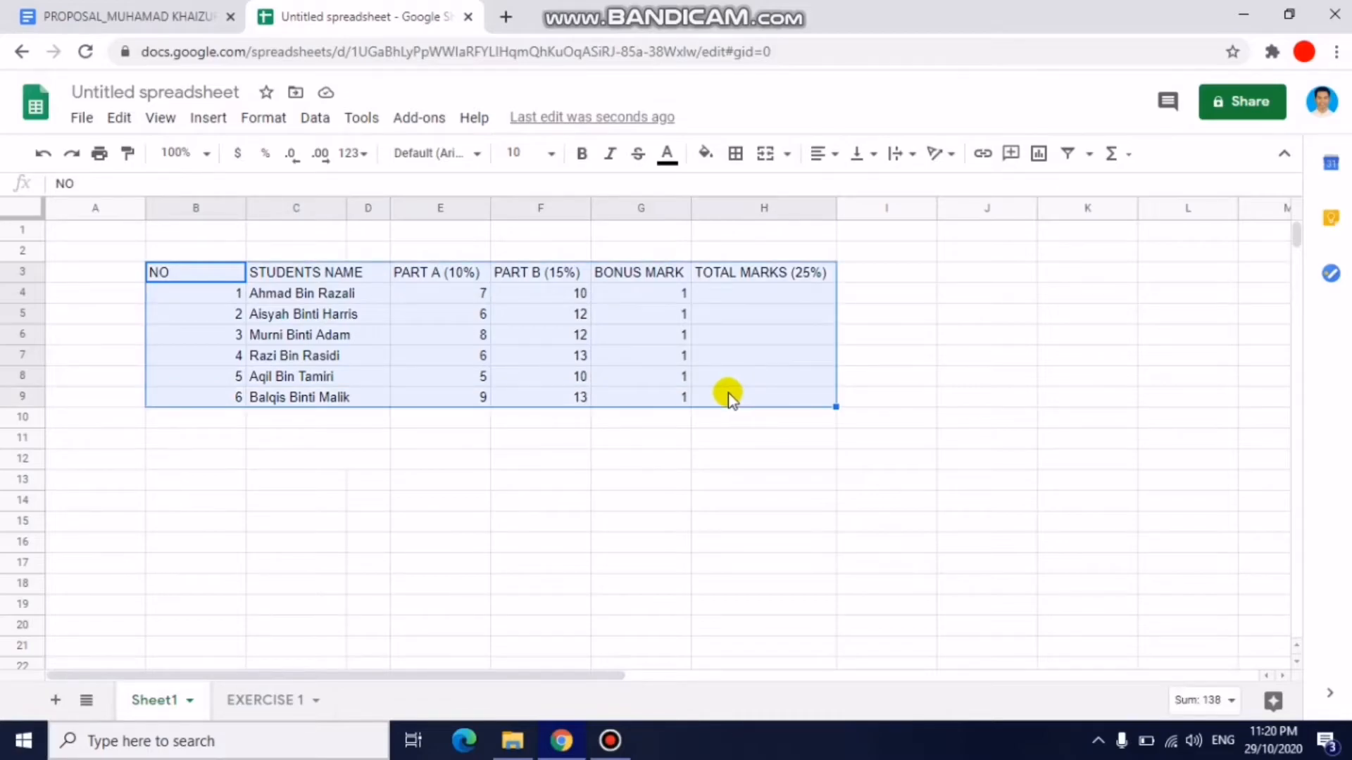
left_click(744, 157)
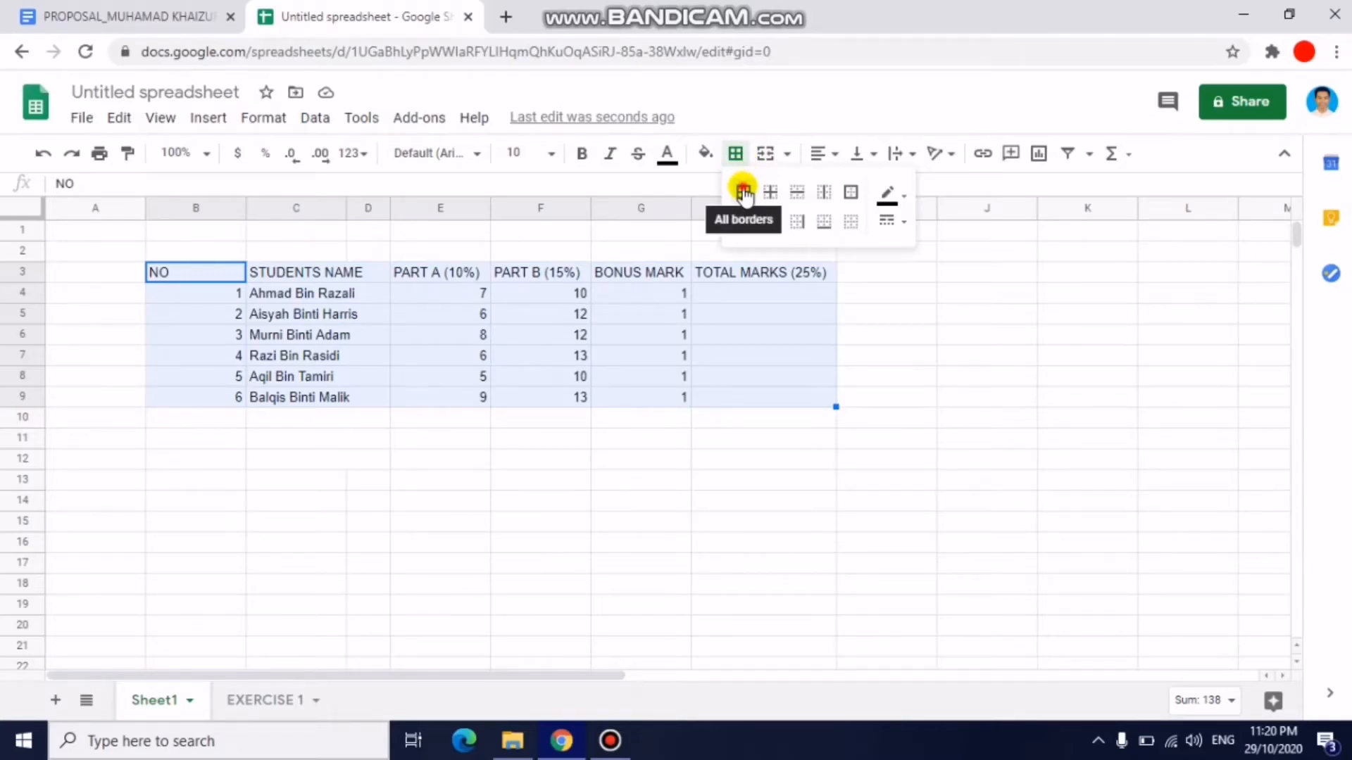
left_click(743, 191)
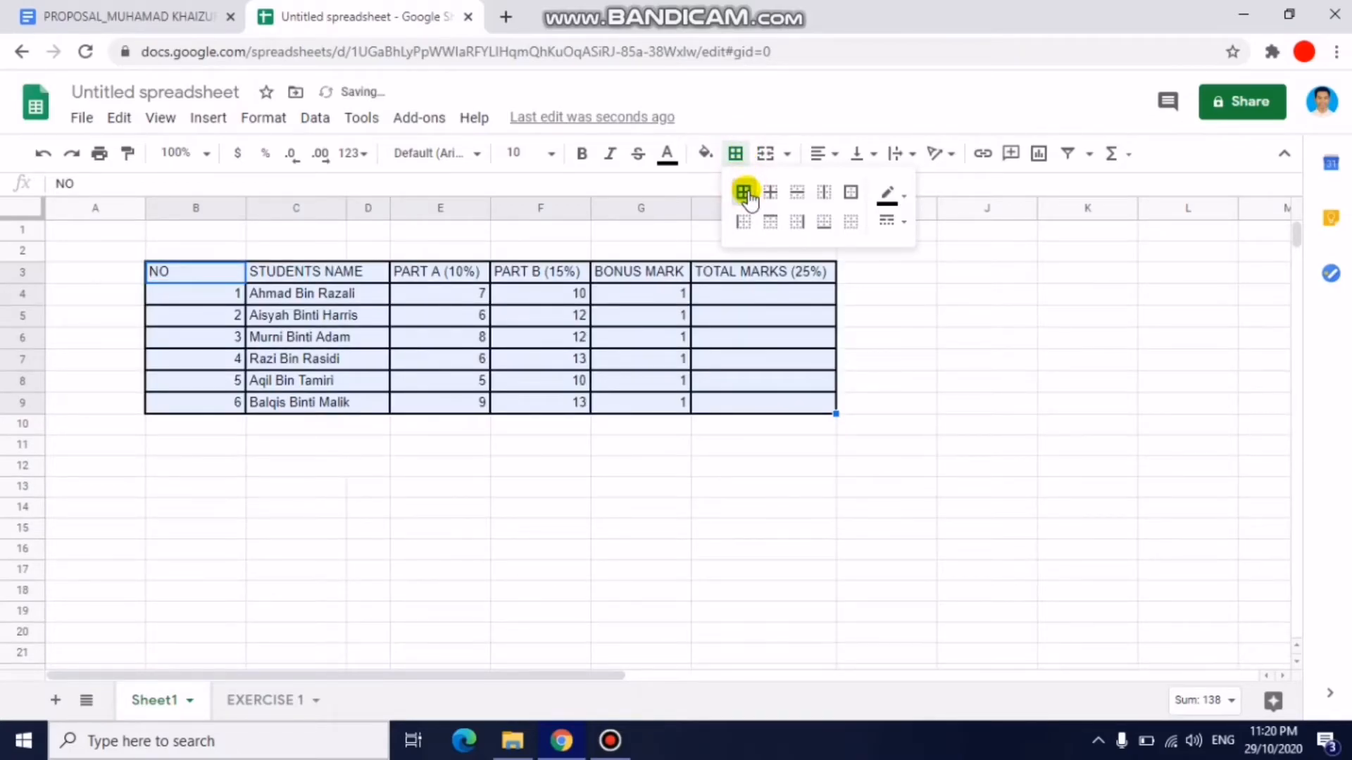
Try the thin solid and dashed line styles on the borders of the table B3:H9.
left_click(895, 229)
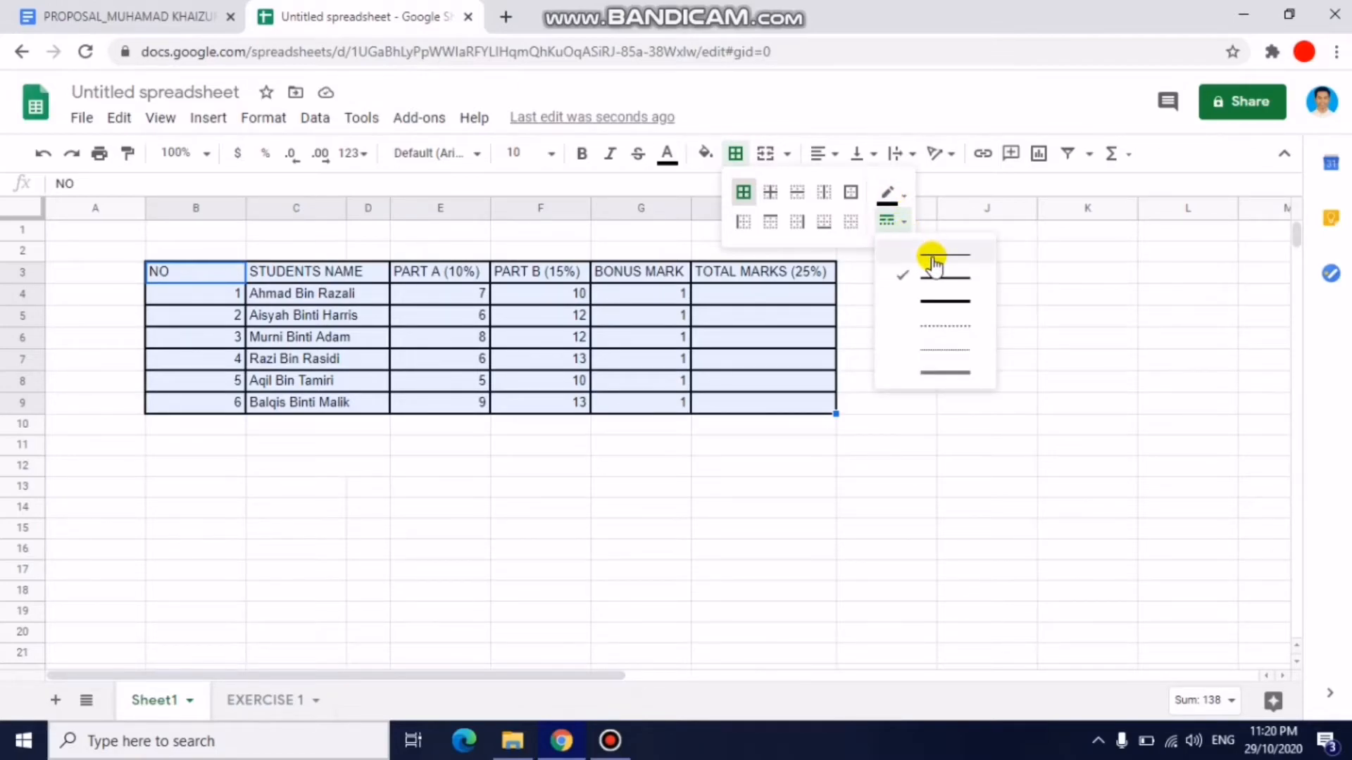
left_click(933, 257)
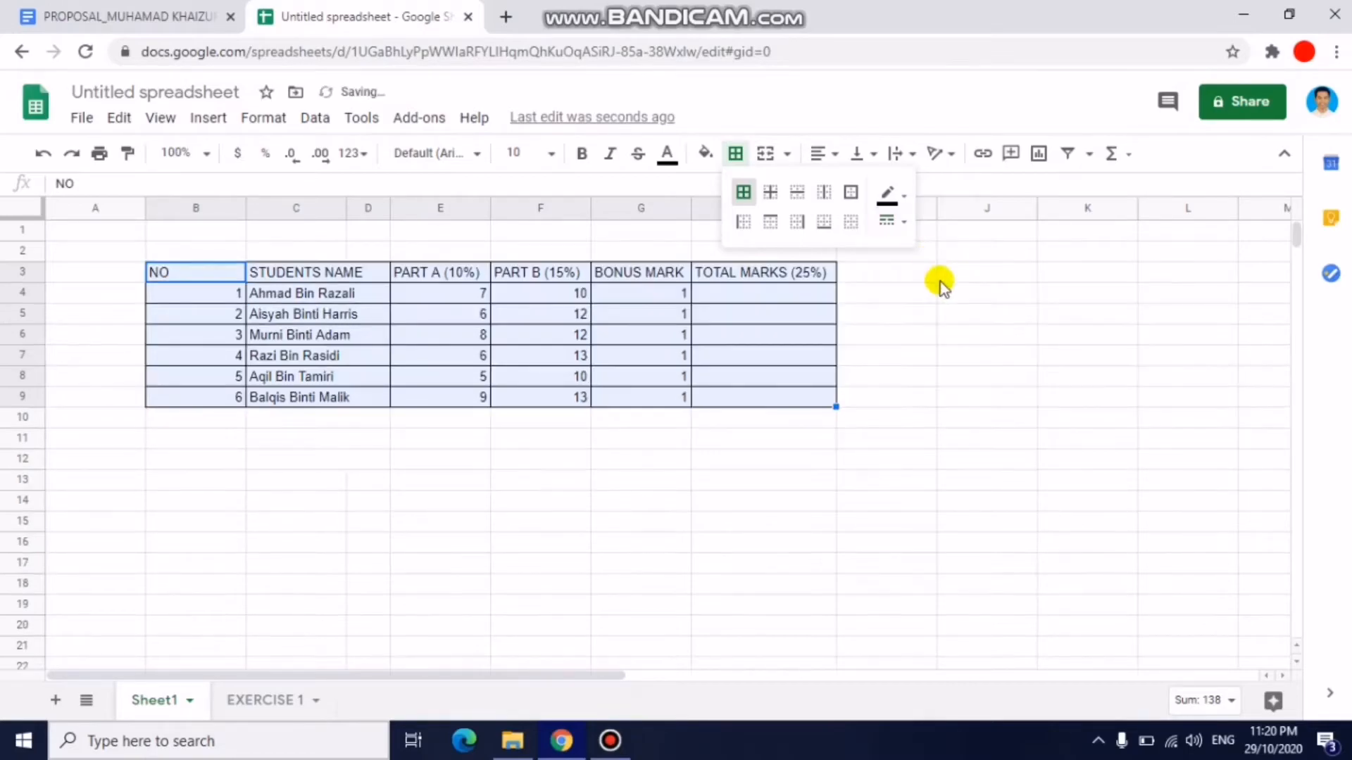
left_click(896, 234)
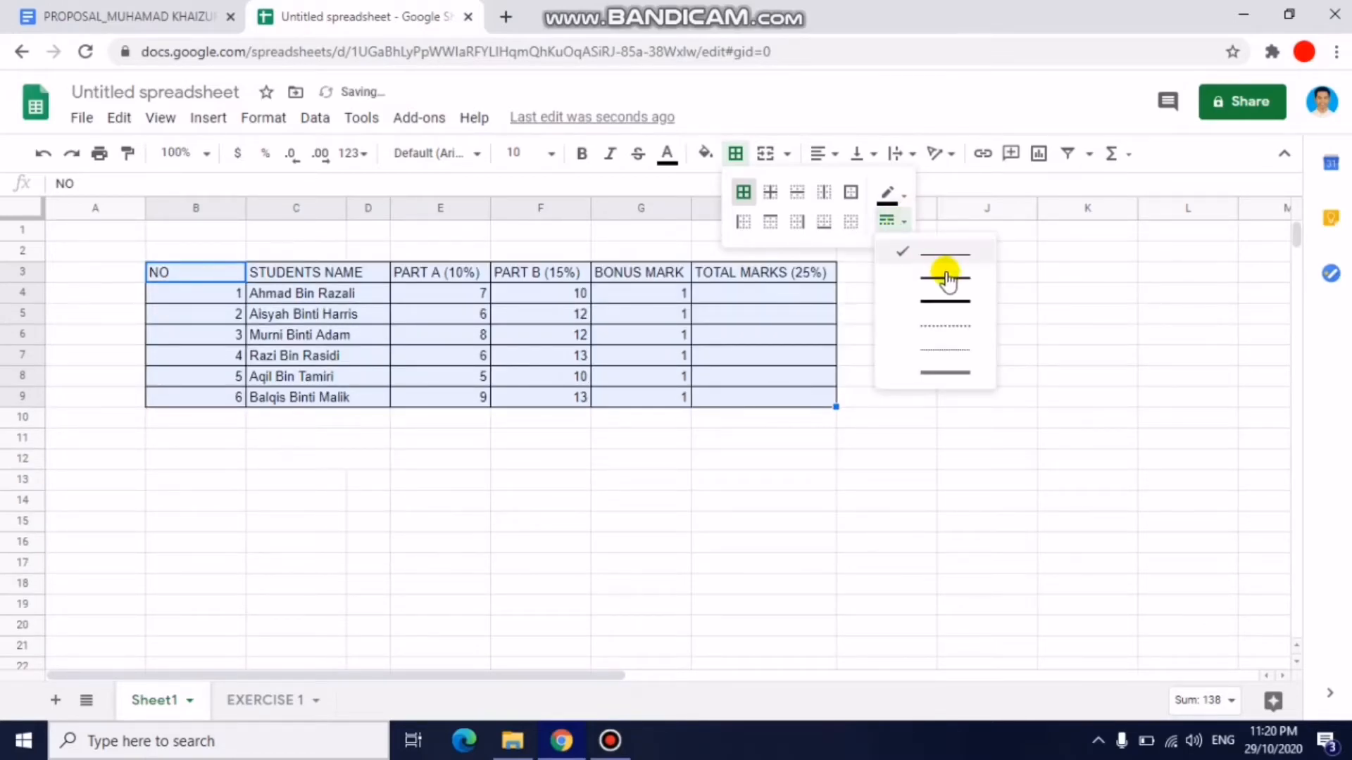
left_click(946, 326)
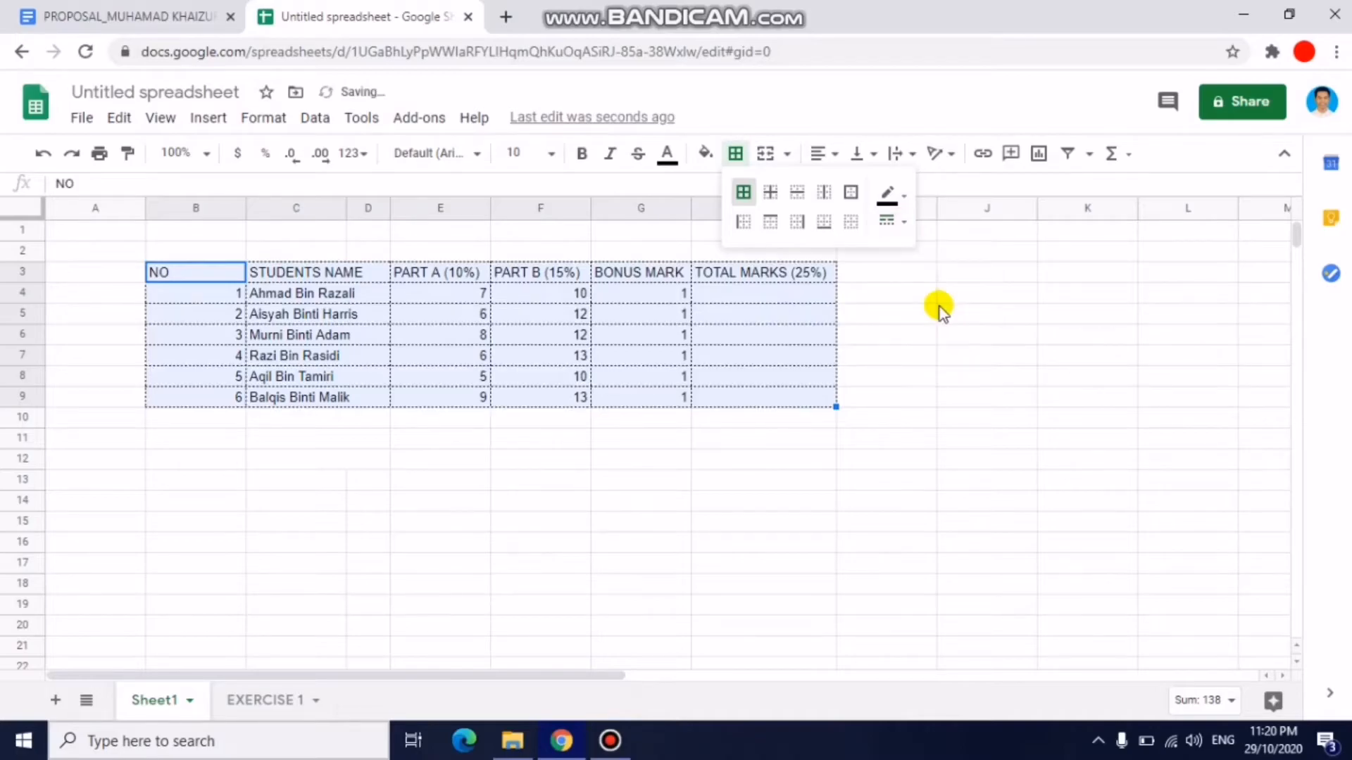
Set the borders of the table B3:H9 to the medium solid line style in black.
left_click(897, 226)
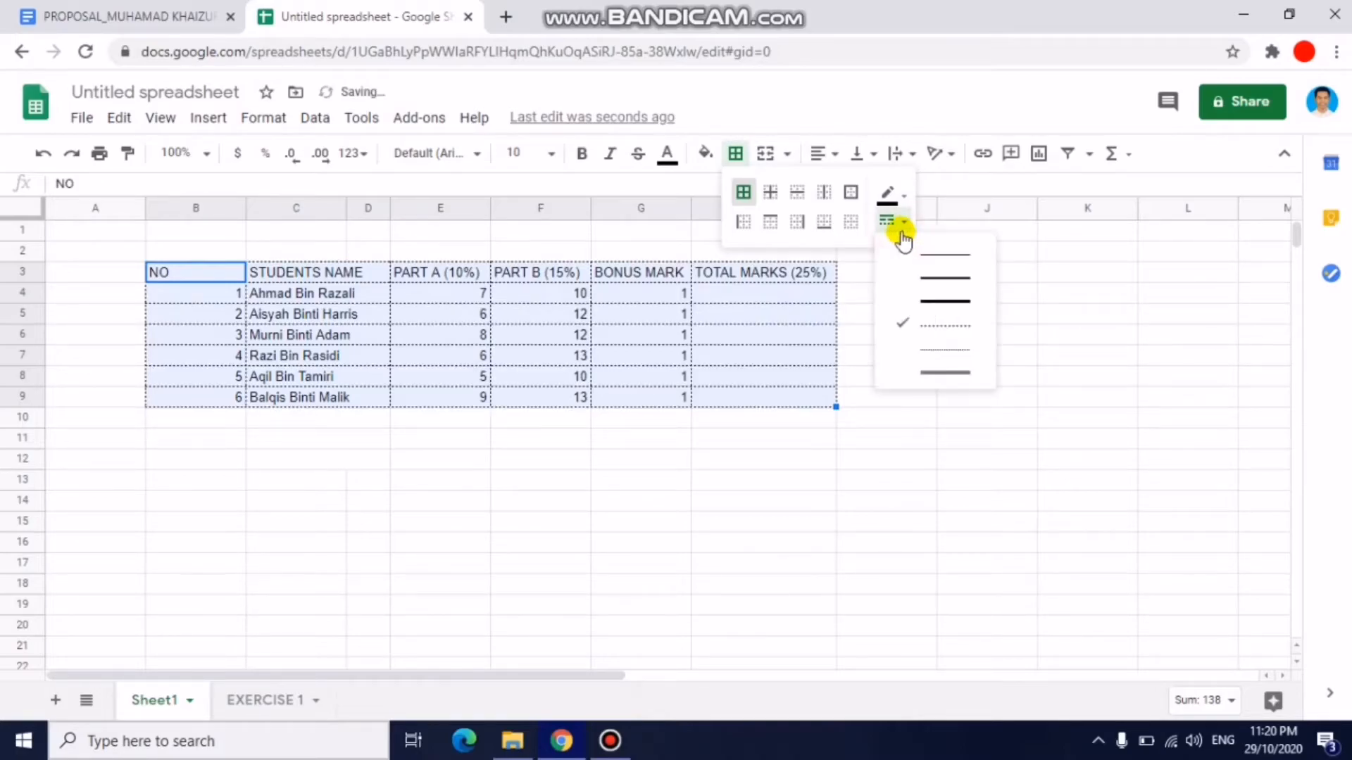
left_click(954, 277)
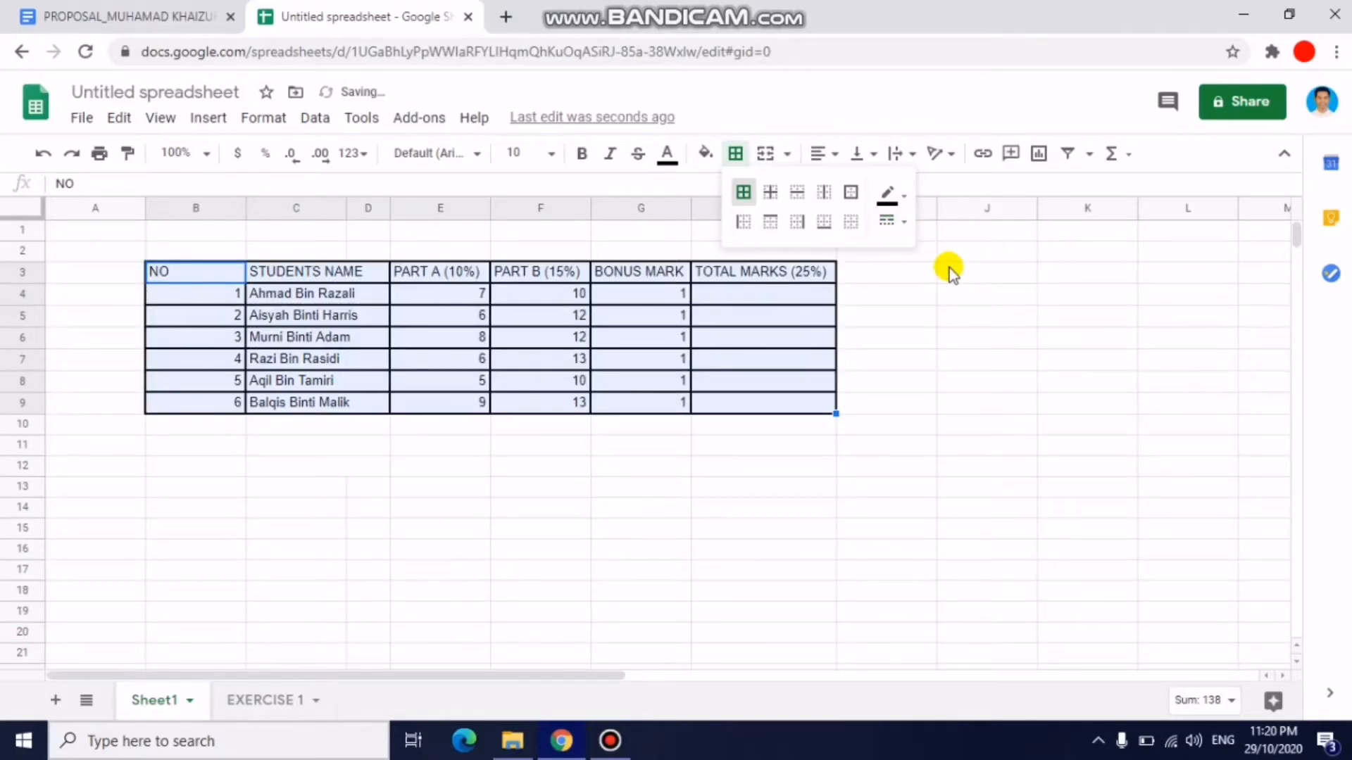
left_click(903, 203)
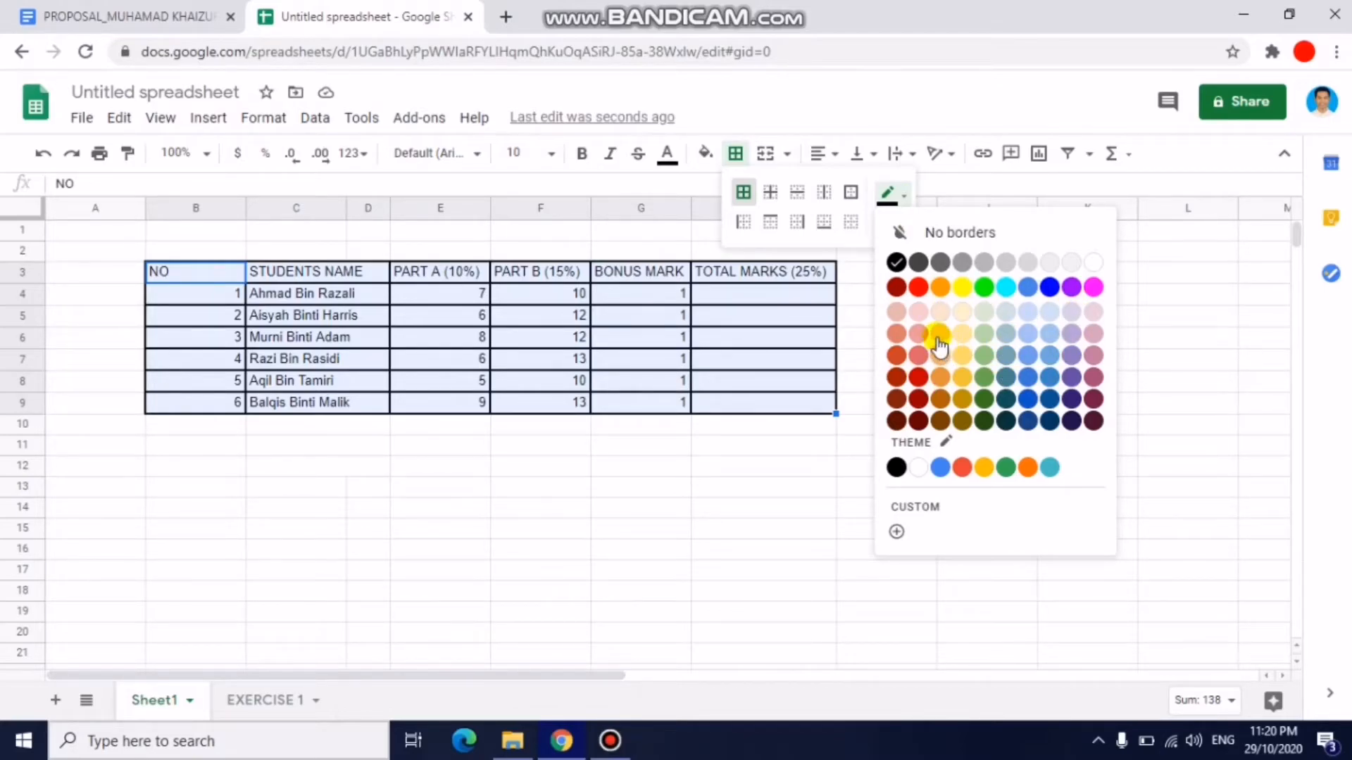
left_click(899, 263)
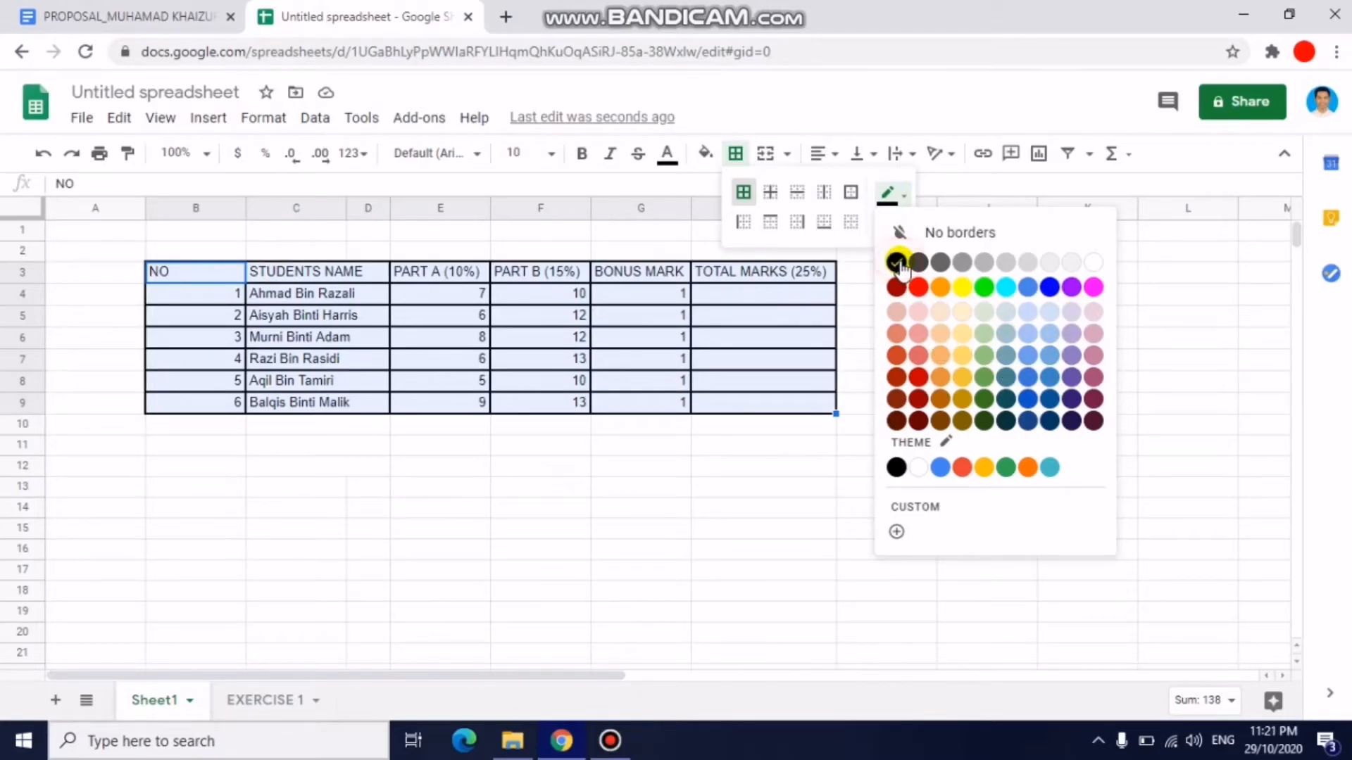
left_click(865, 280)
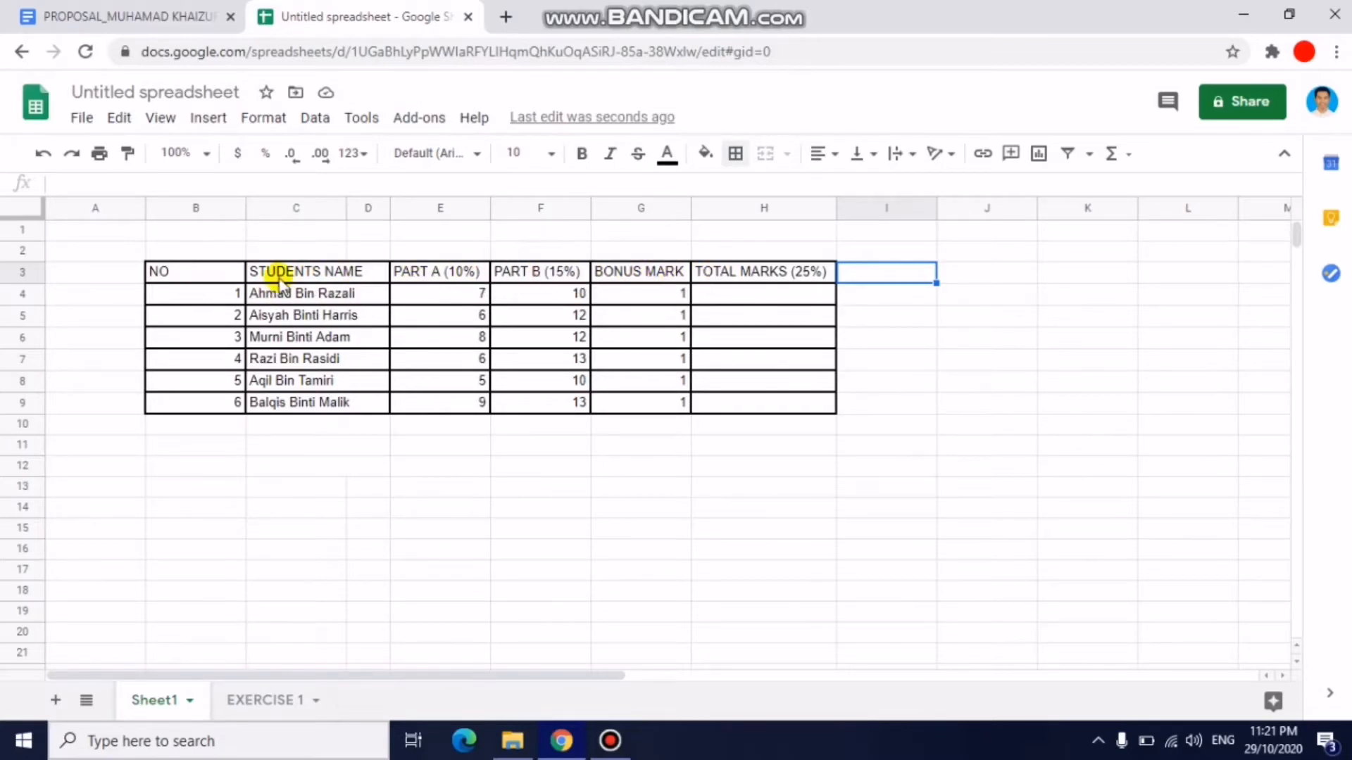
Fill the heading row B3:H3 with a light cyan colour.
left_click(223, 273)
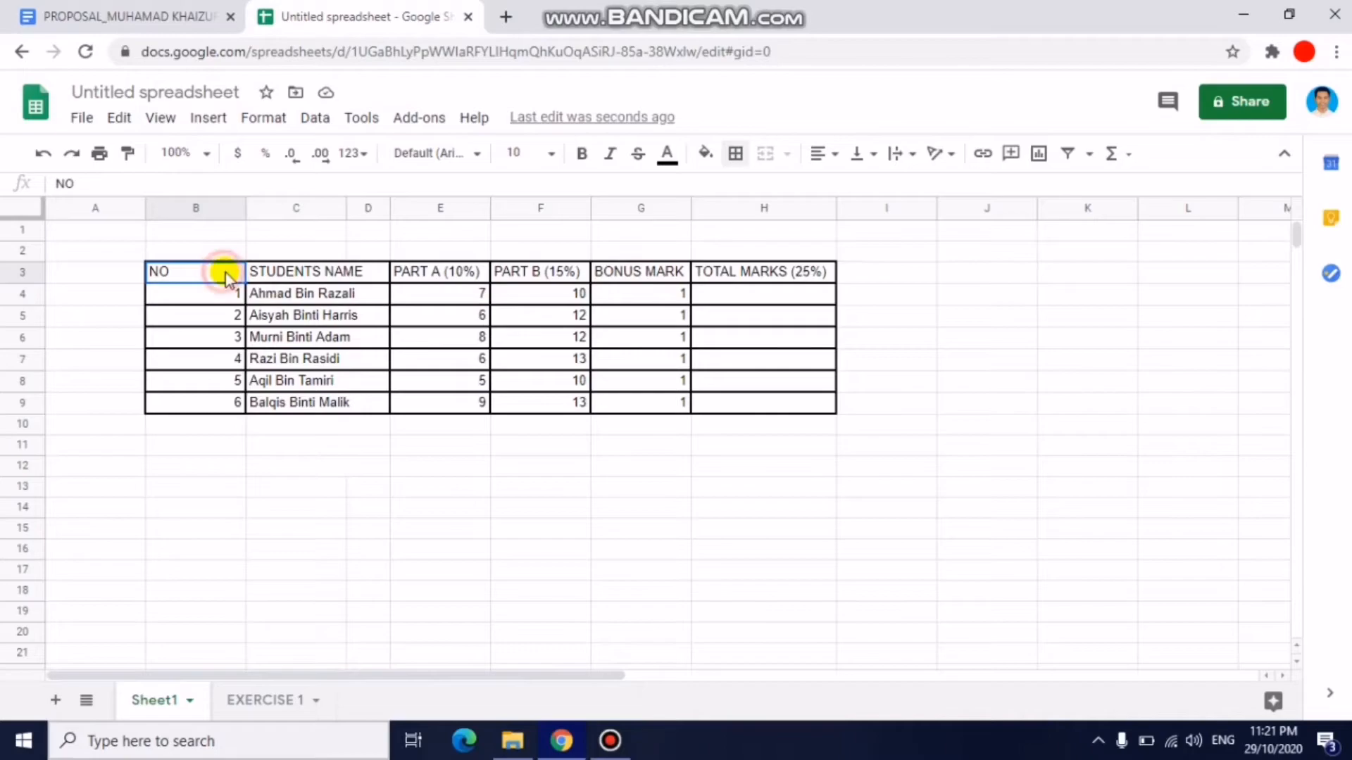
left_click(711, 272, "shift")
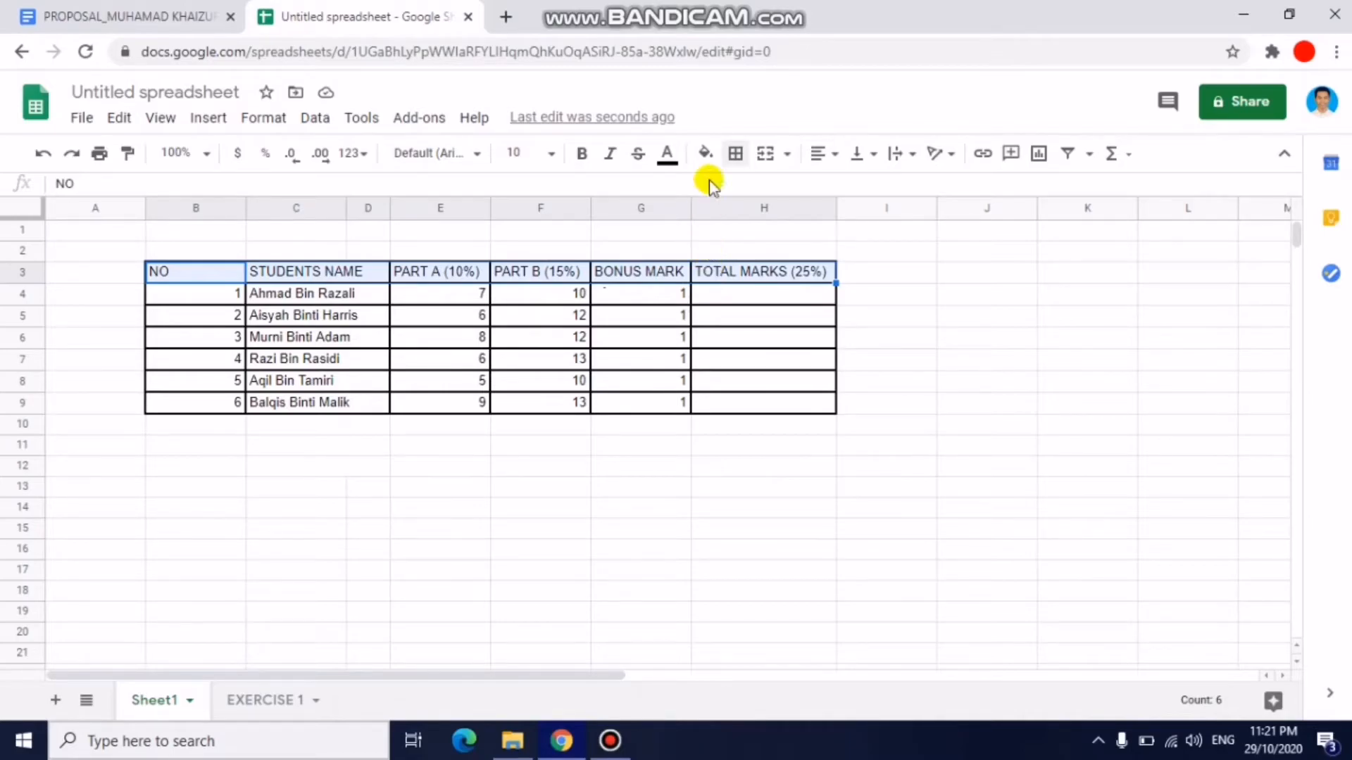
left_click(714, 162)
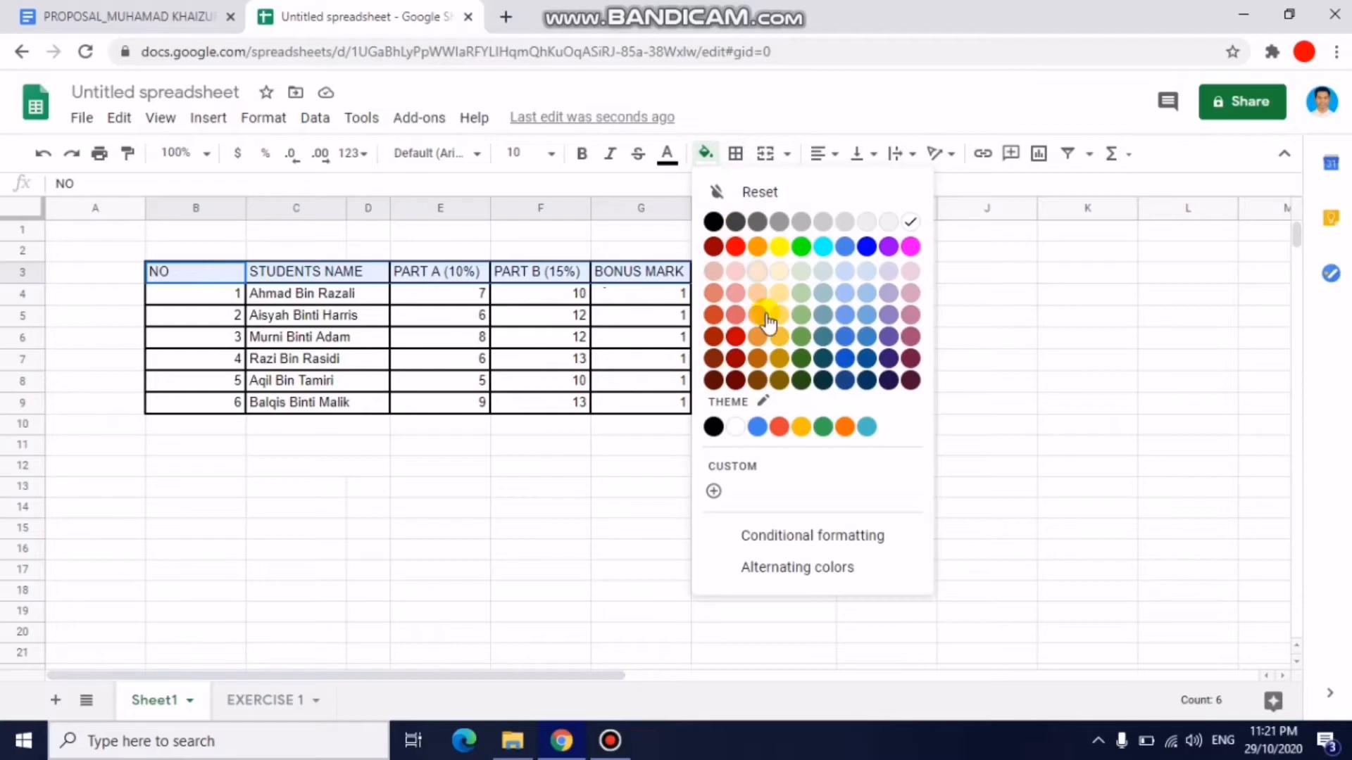
left_click(827, 296)
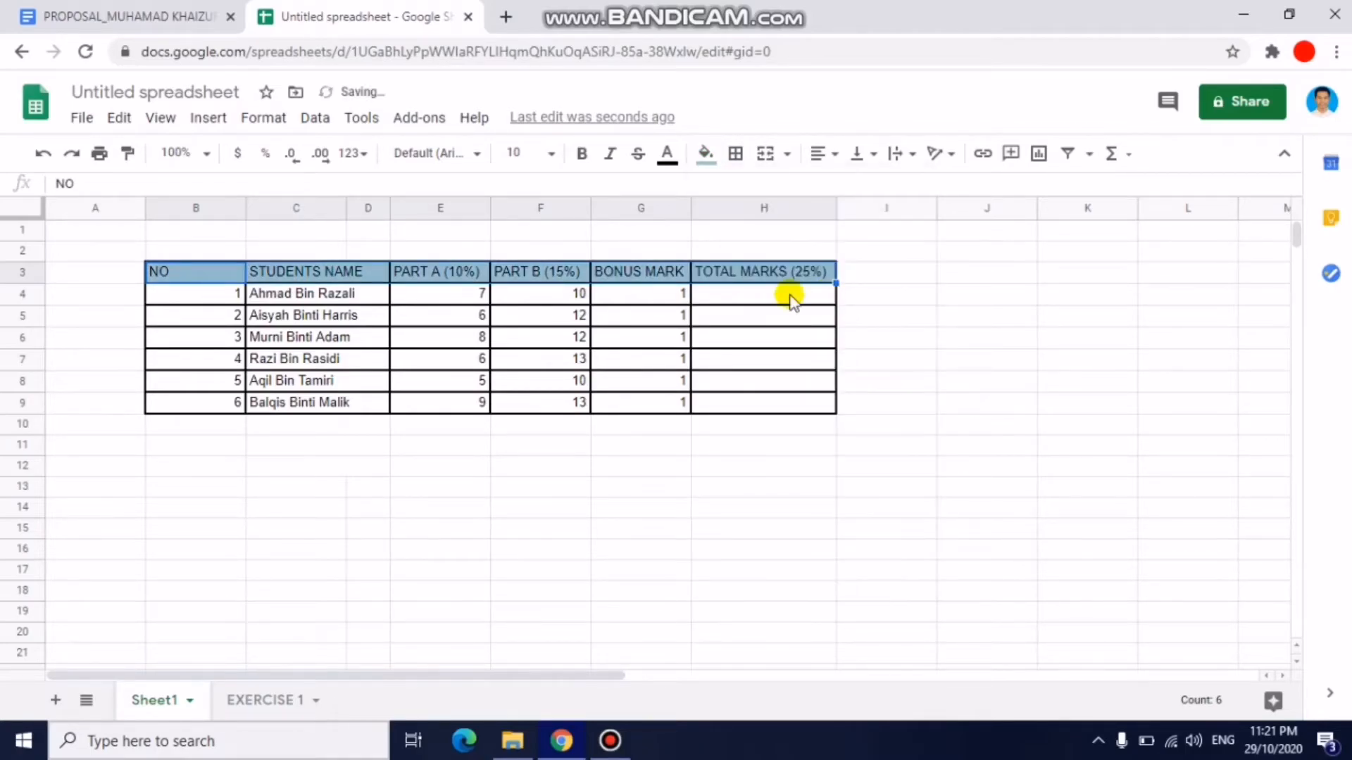
Fill the student rows B4:H9 with a light green colour.
left_click(198, 298)
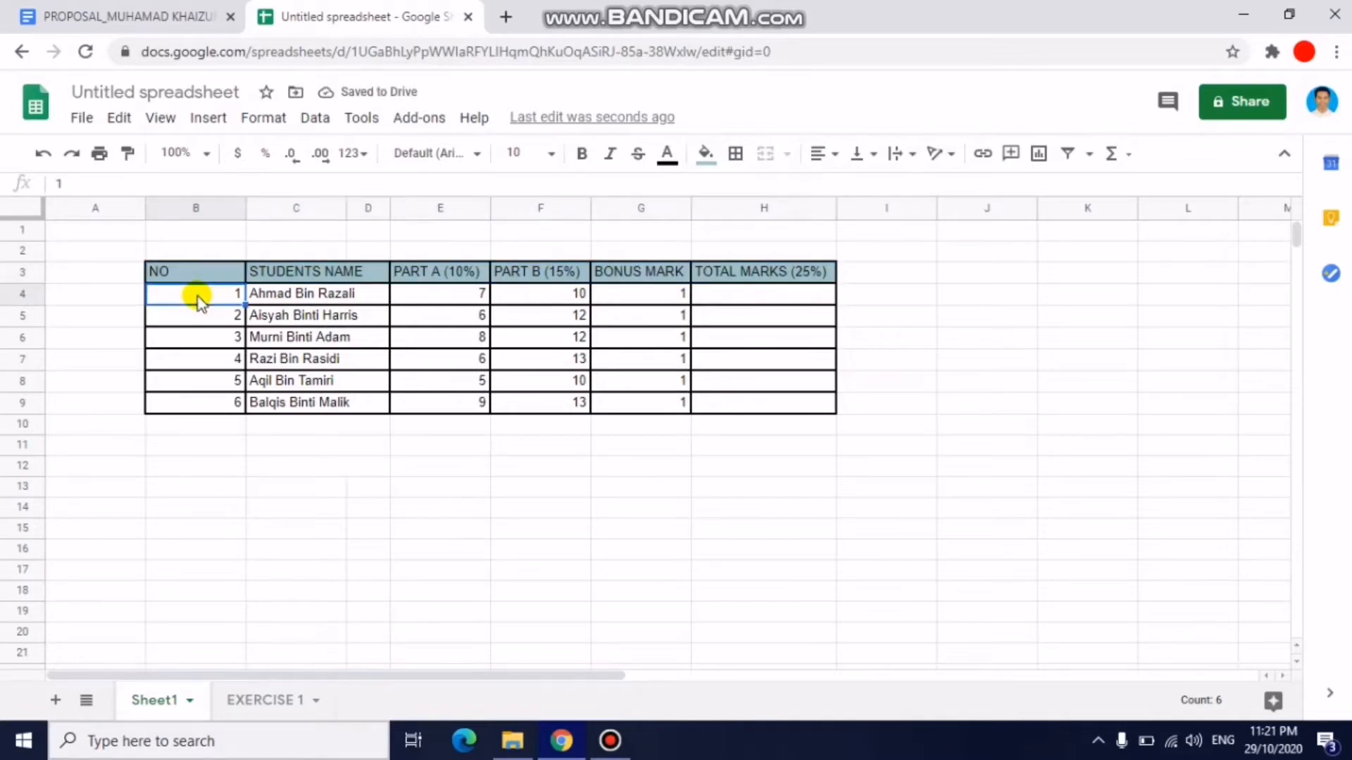
left_click(710, 406, "shift")
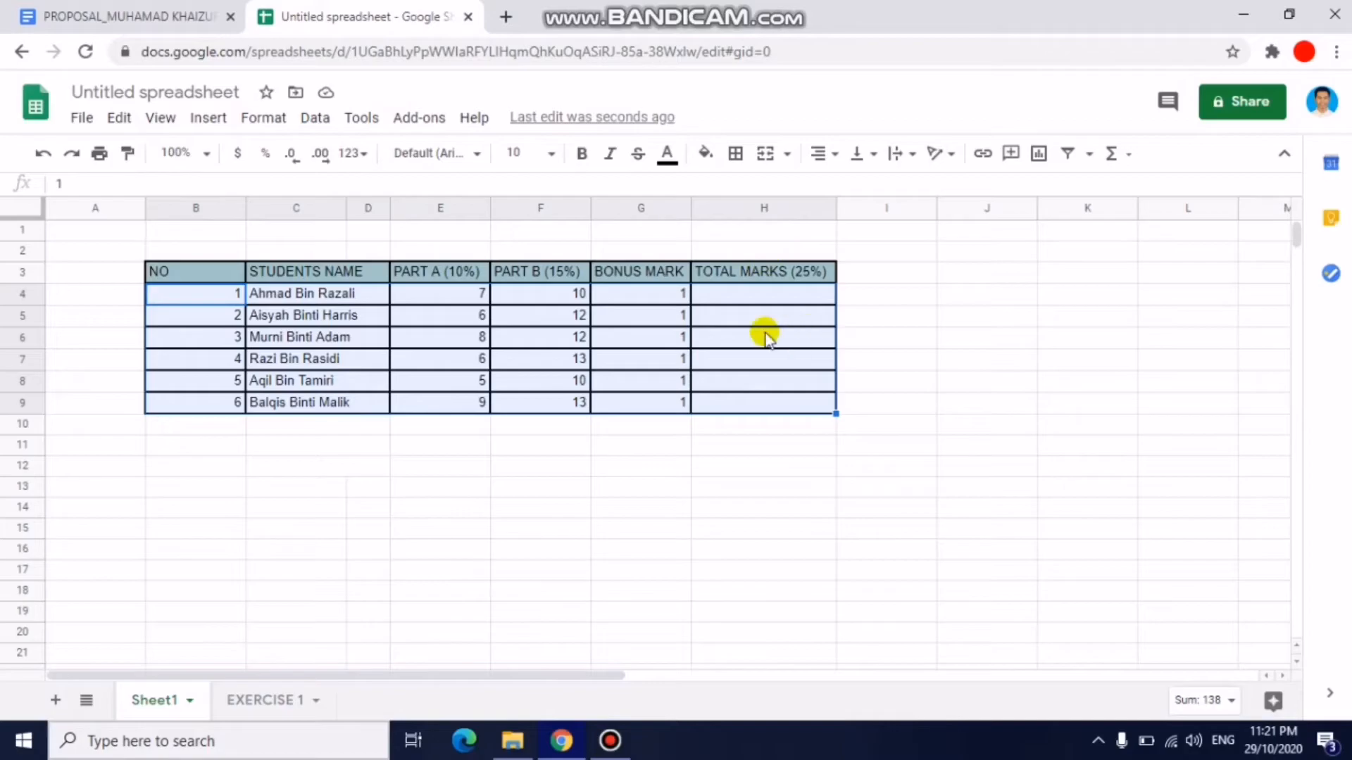
left_click(710, 155)
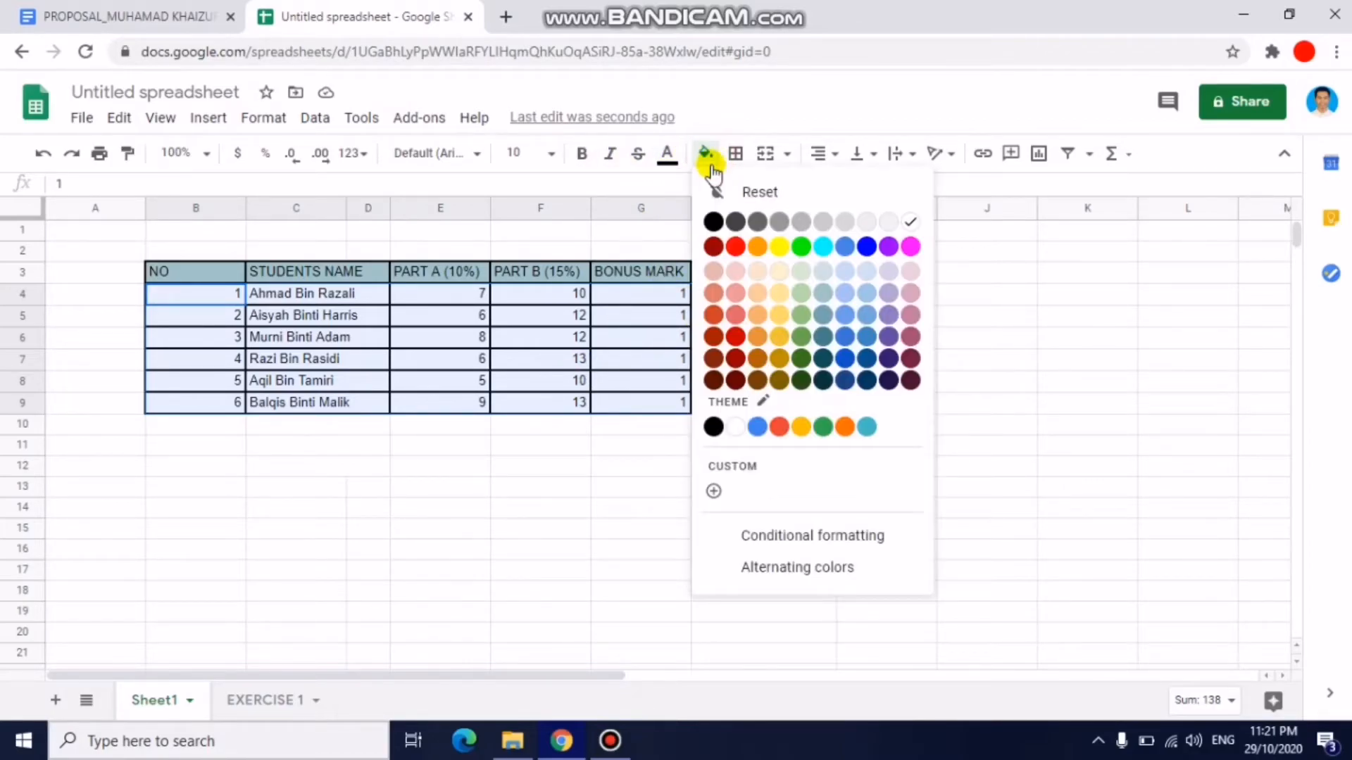
left_click(802, 295)
left_click(803, 451)
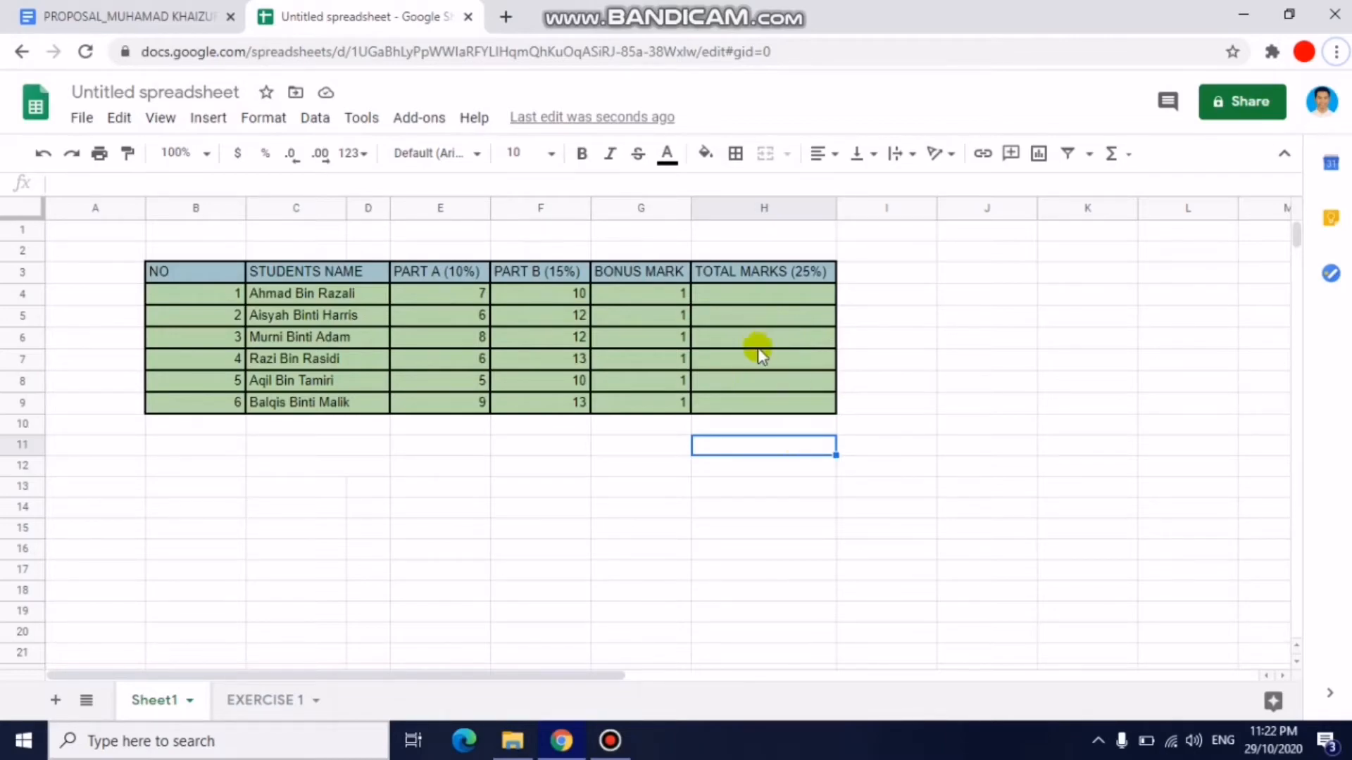
Enter the note "TOTAL MARKS = PART A + PART B + BONUS MARK" in cell F12 below the table.
left_click(732, 295)
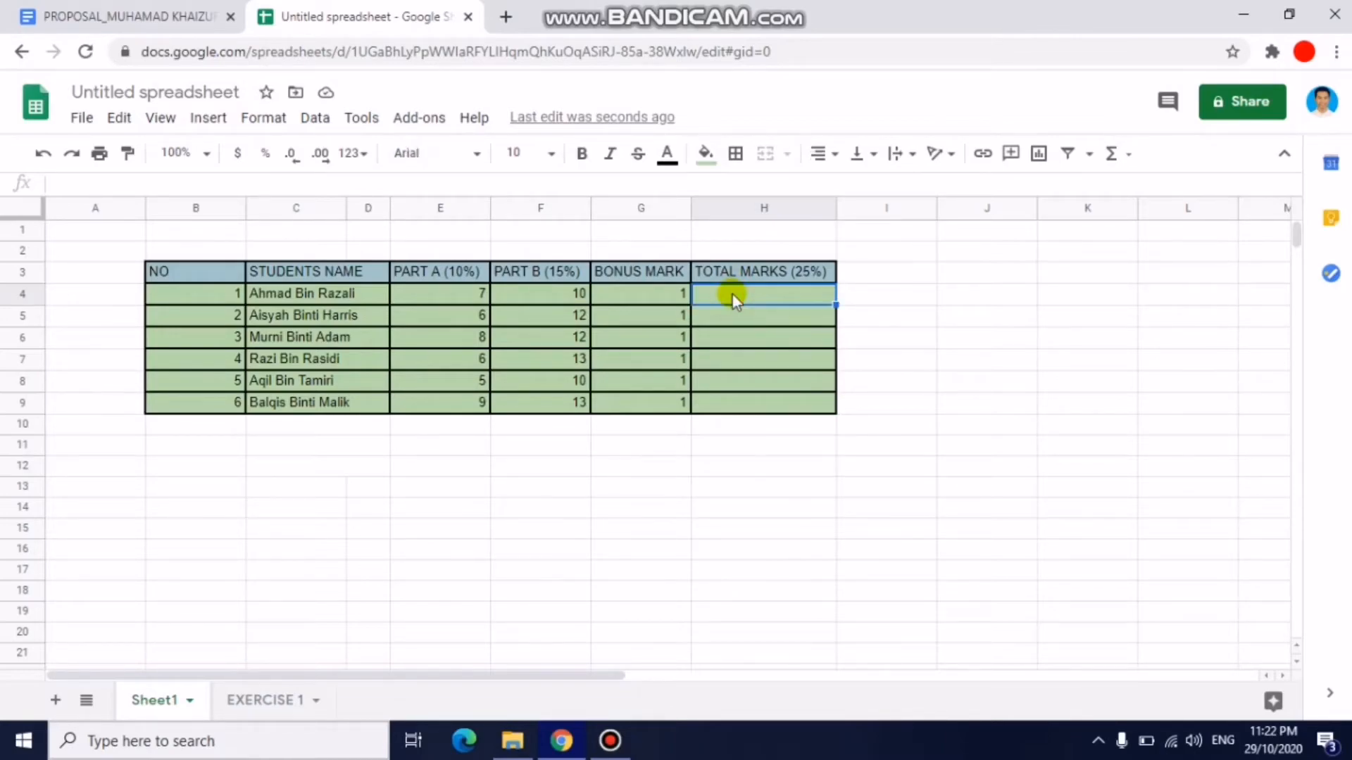
left_click(536, 466)
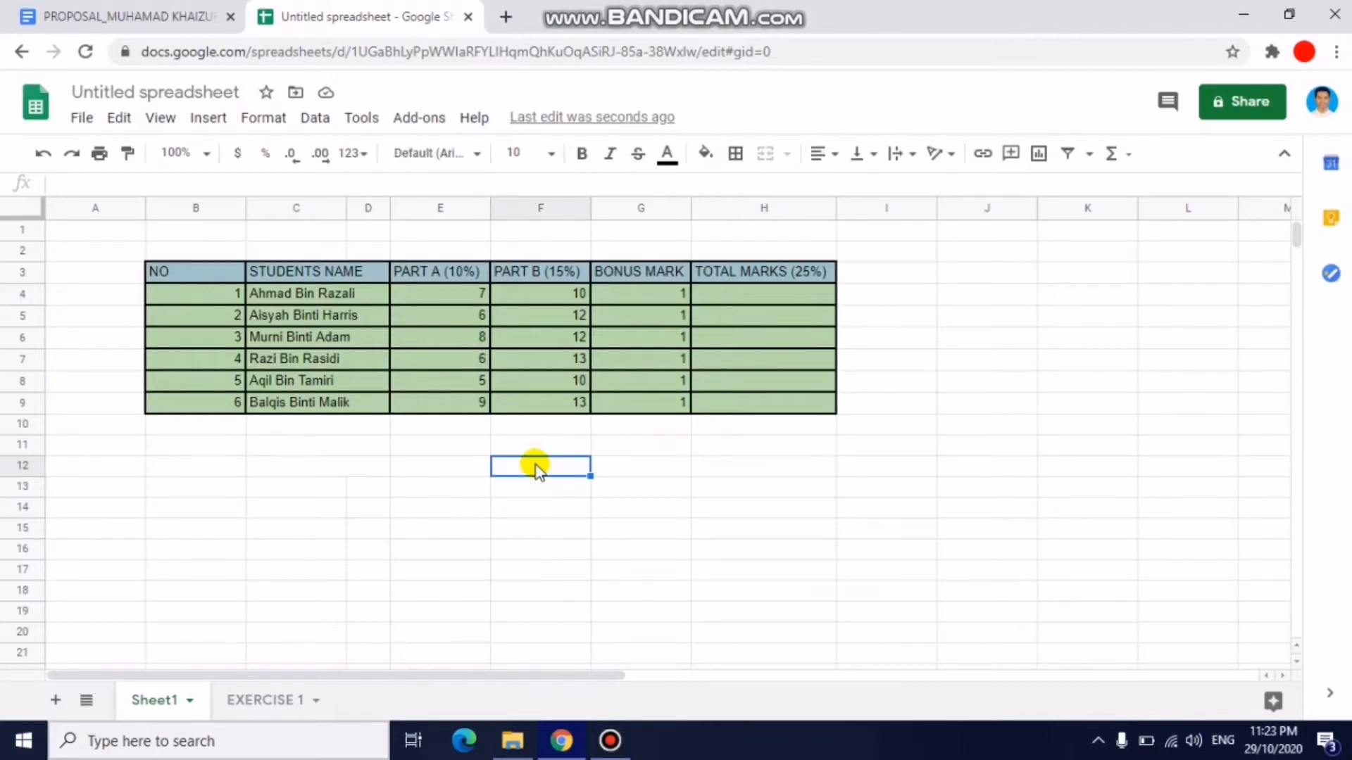
double_click(537, 466)
type("TO")
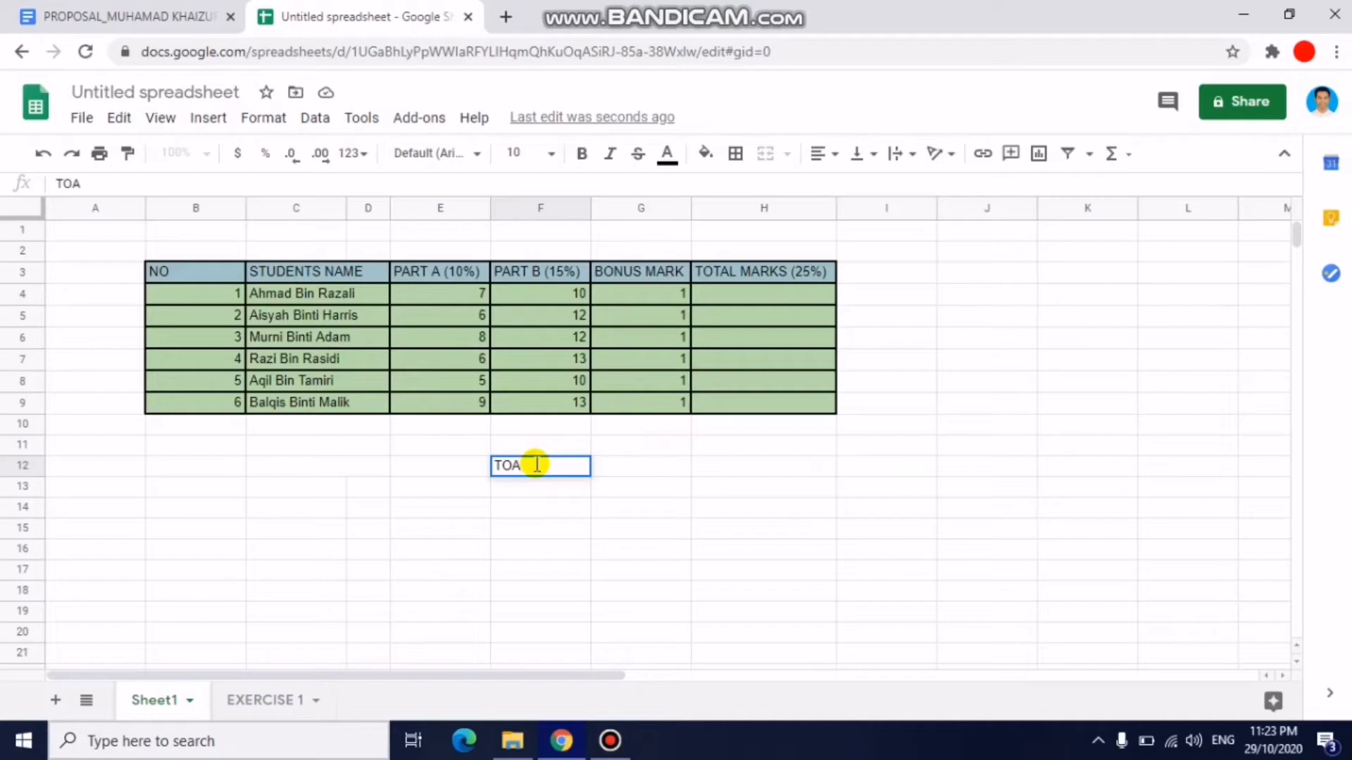
type("TAL M")
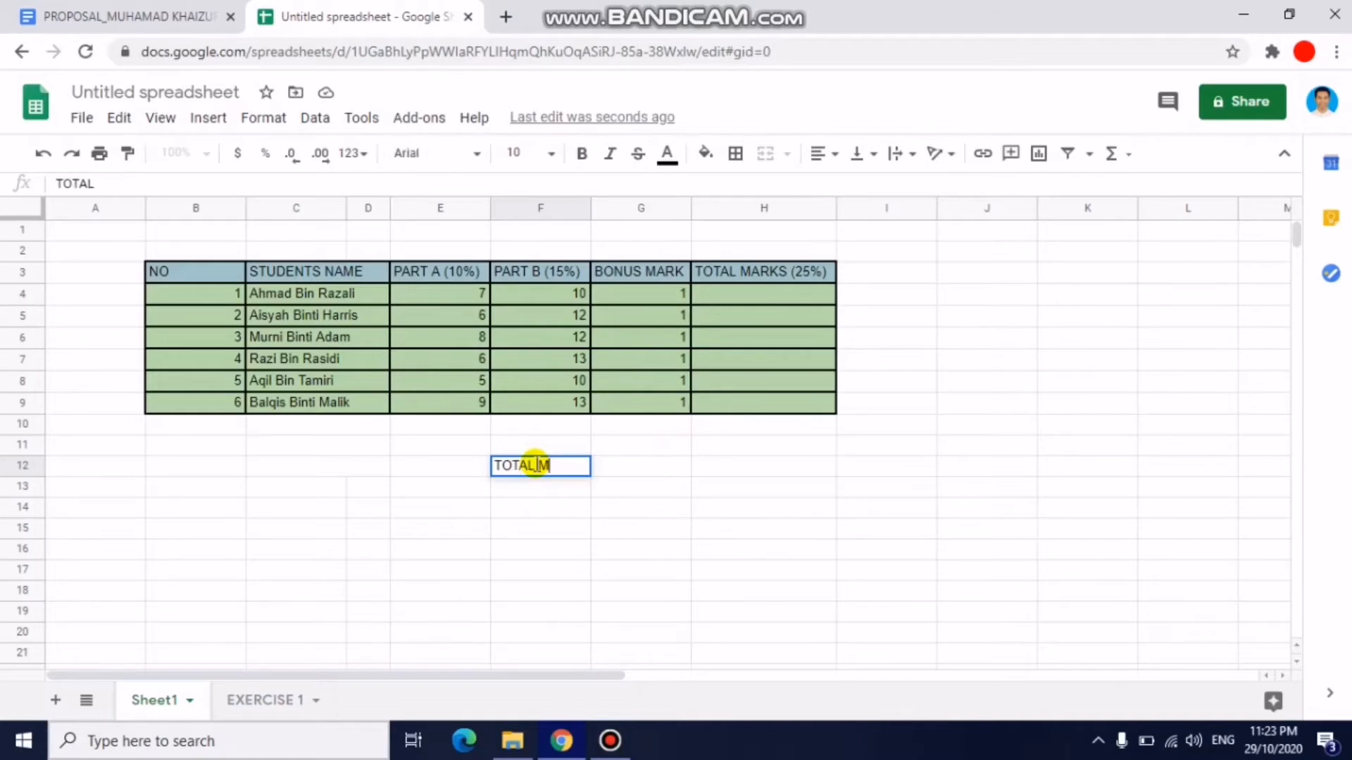
type("ARKS = PART ")
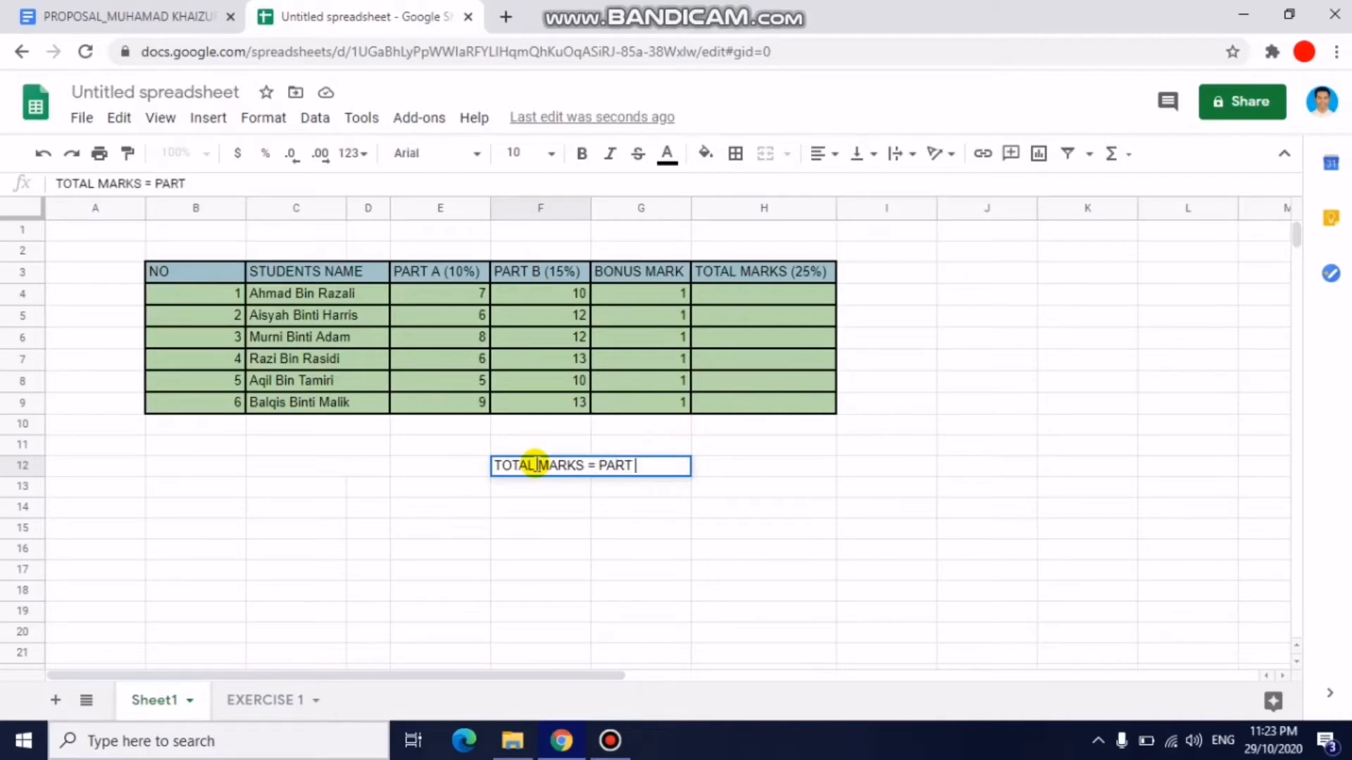
type("A + PART B")
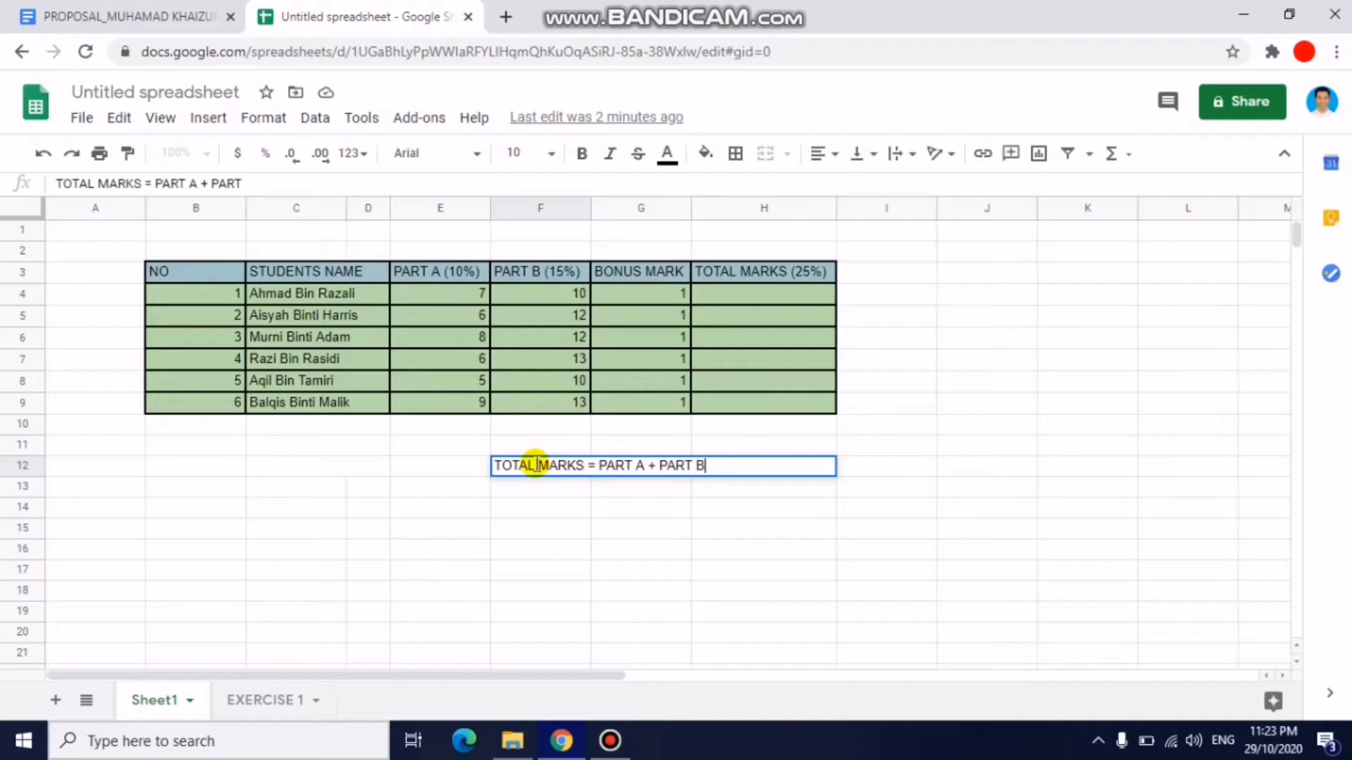
type(" + BONUS MARK")
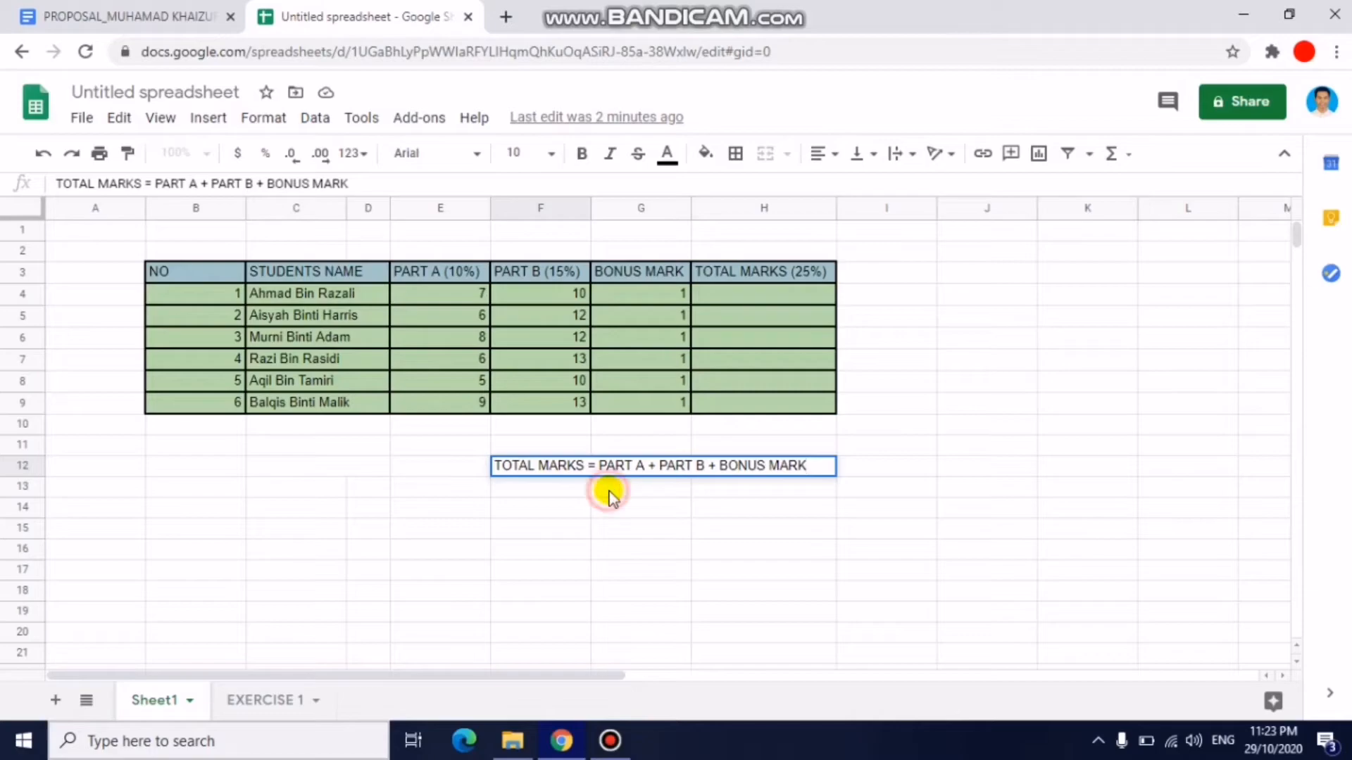
left_click(652, 479)
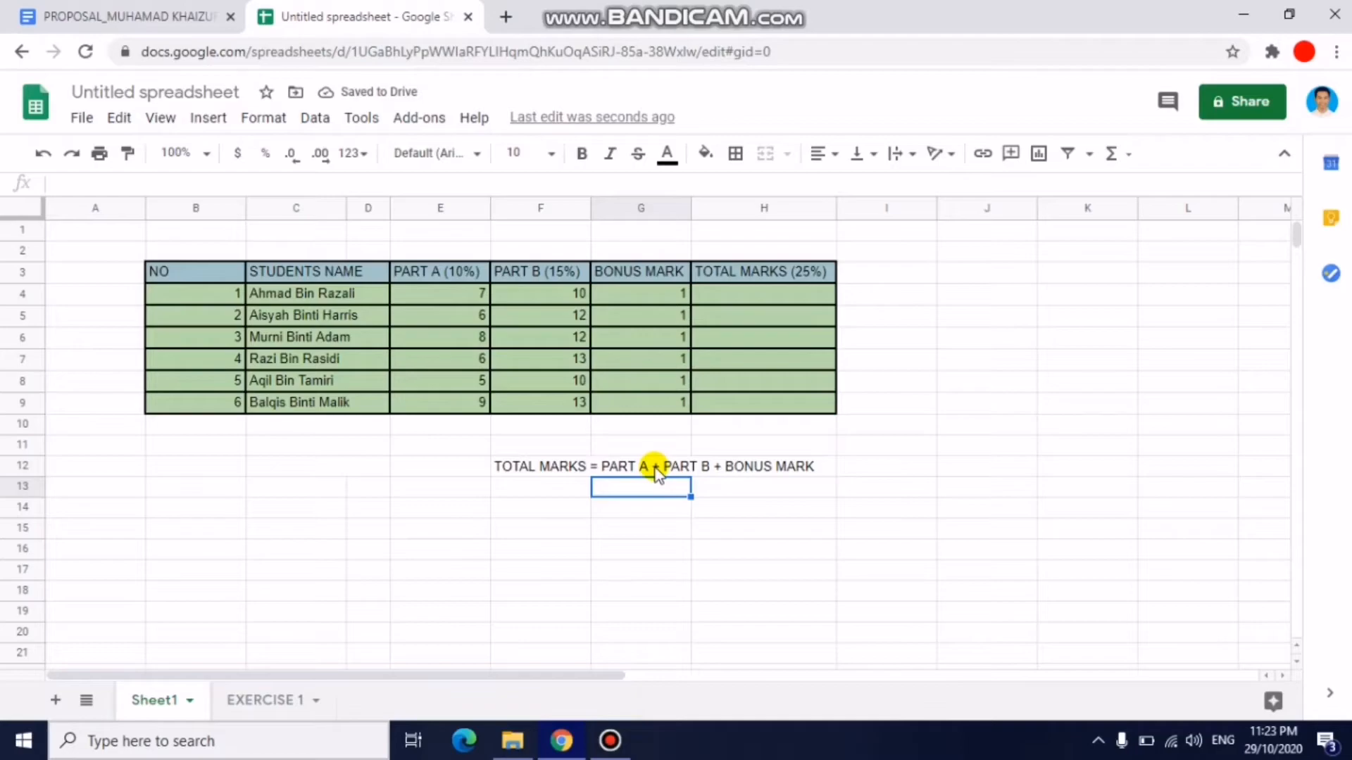
Enter the formula =E4+F4+G4 in cell H4 to calculate the first student's total marks.
left_click(754, 302)
left_click(341, 187)
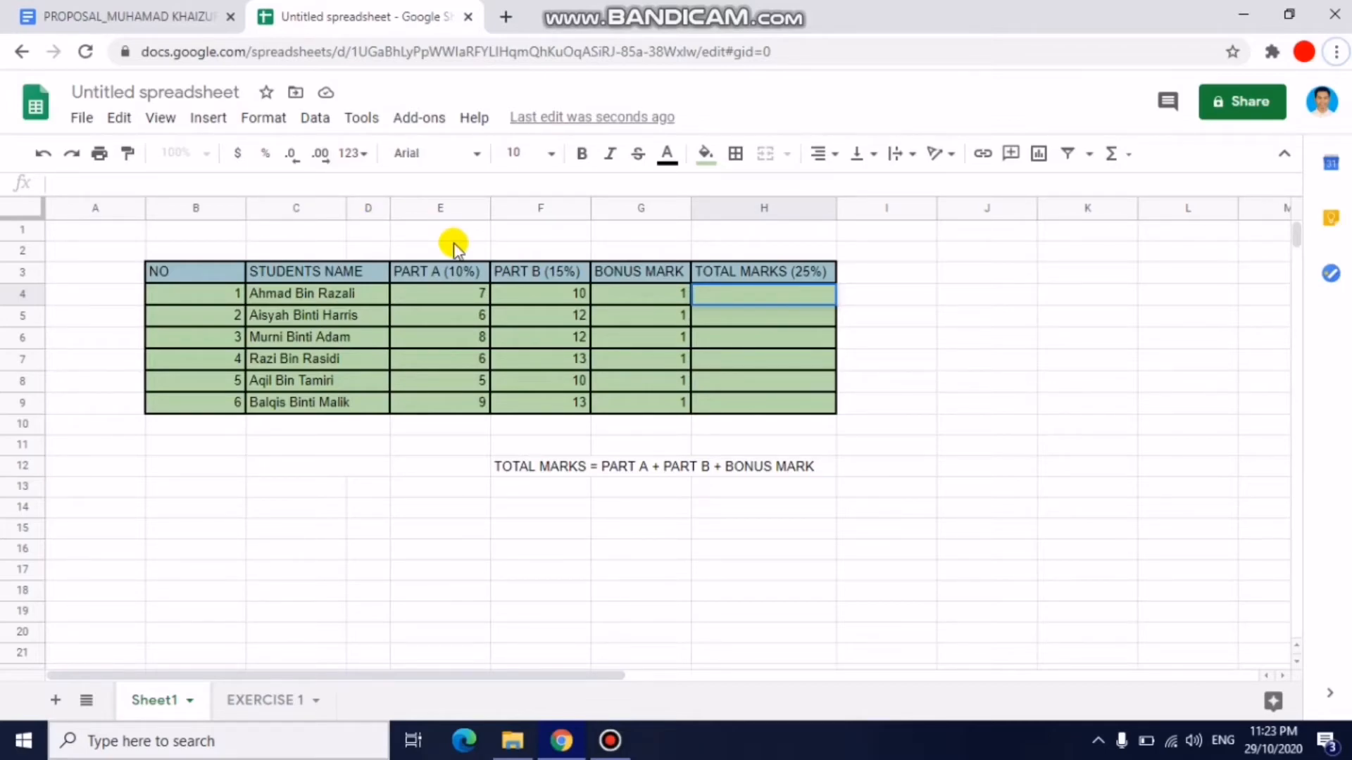
double_click(742, 294)
type("=")
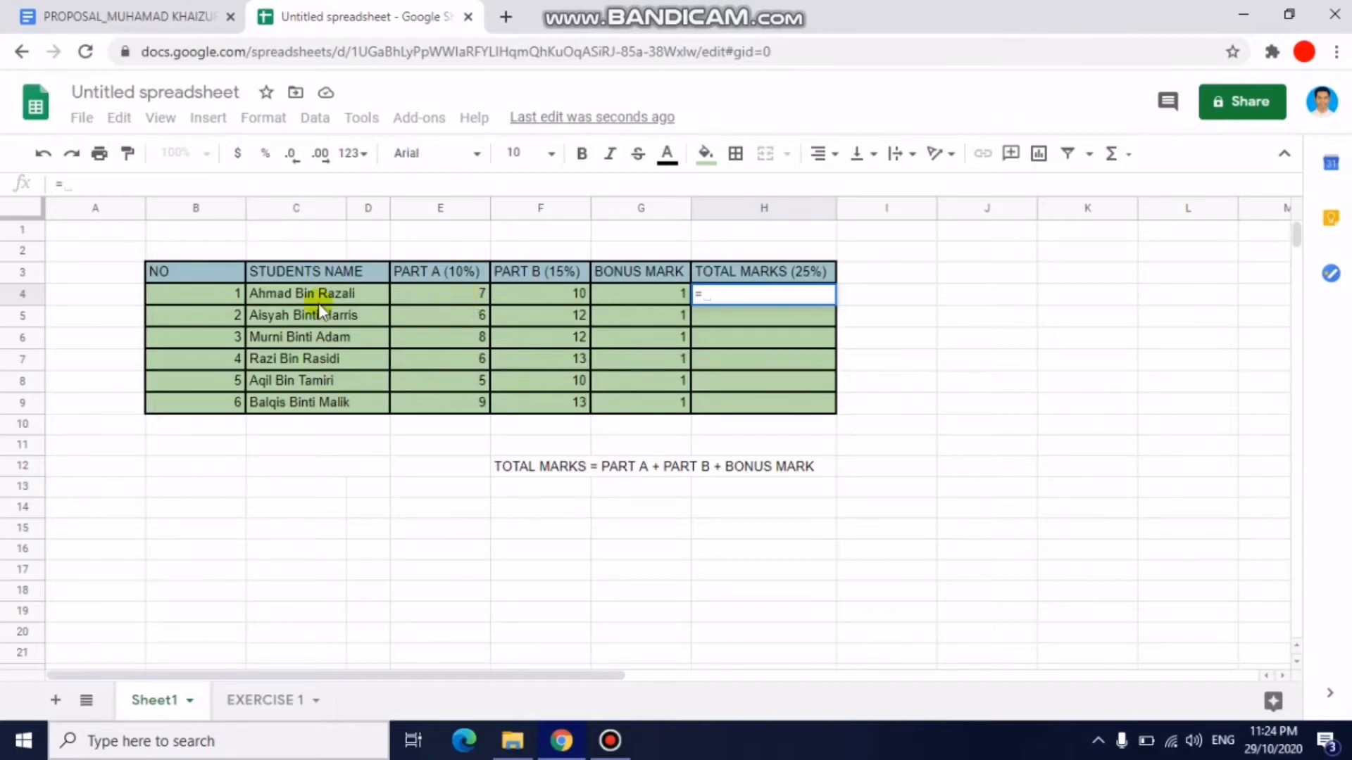
type("E")
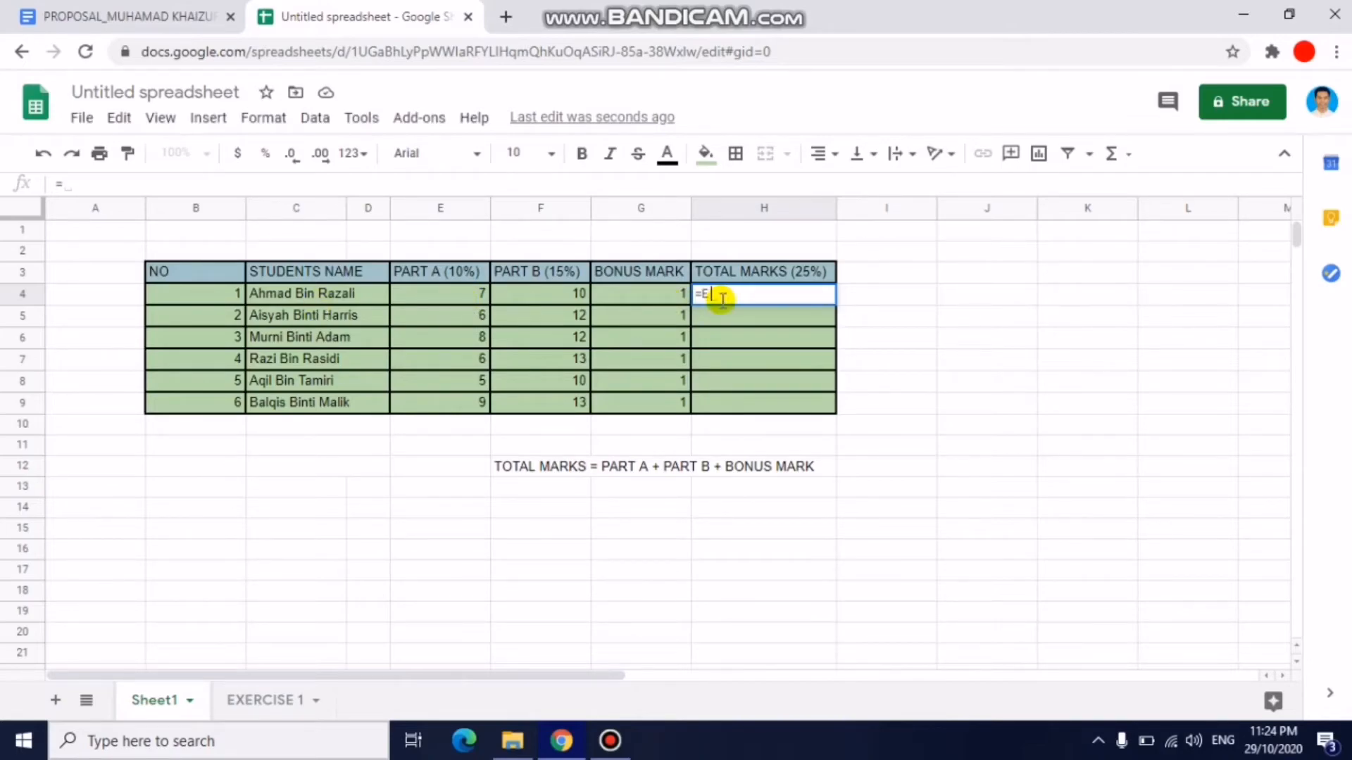
type("4+")
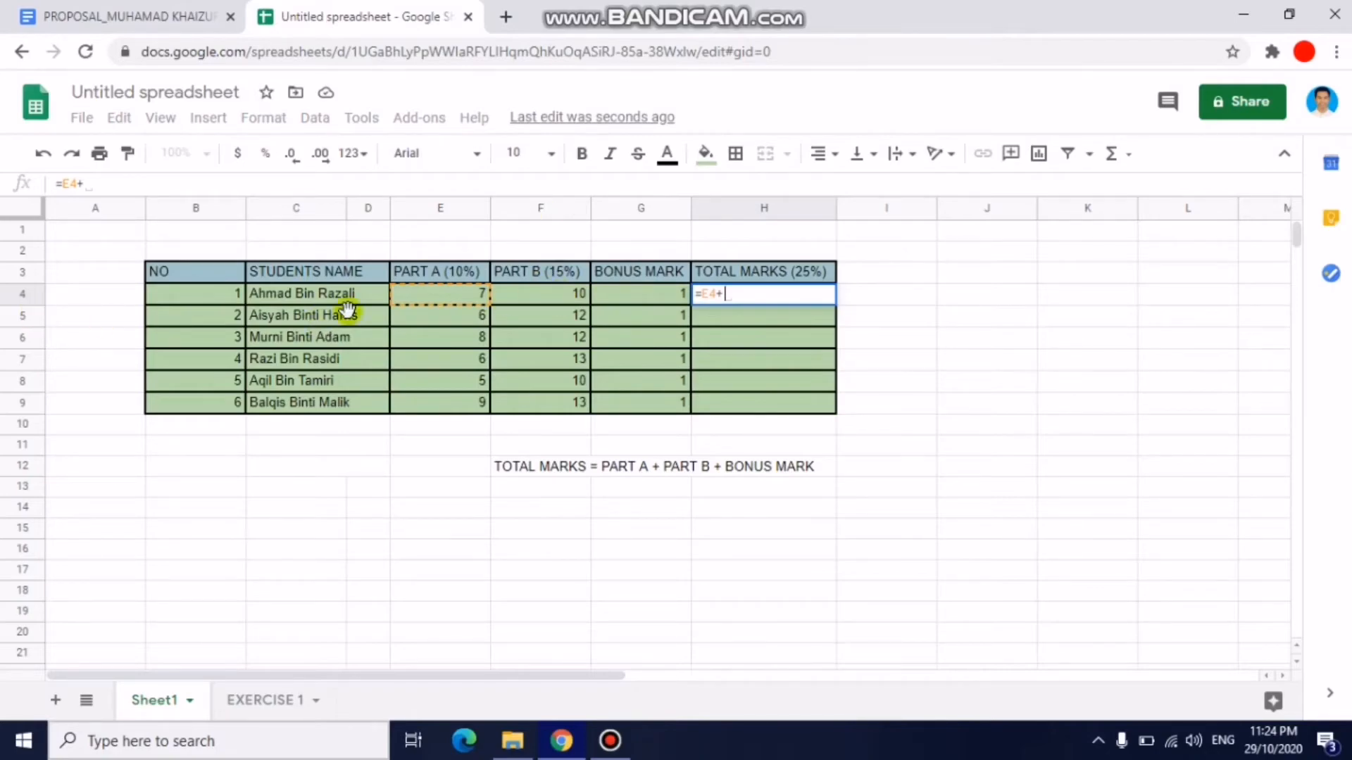
type("F4")
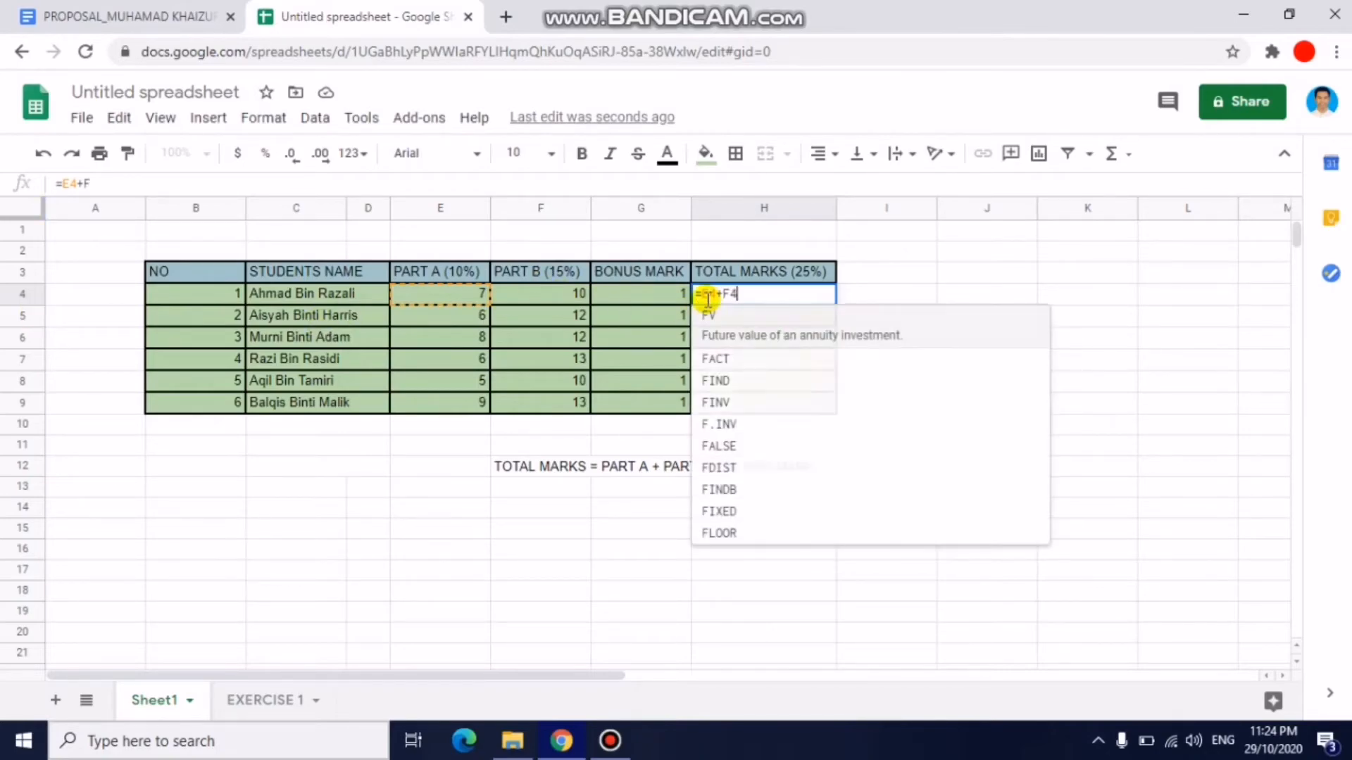
type("+")
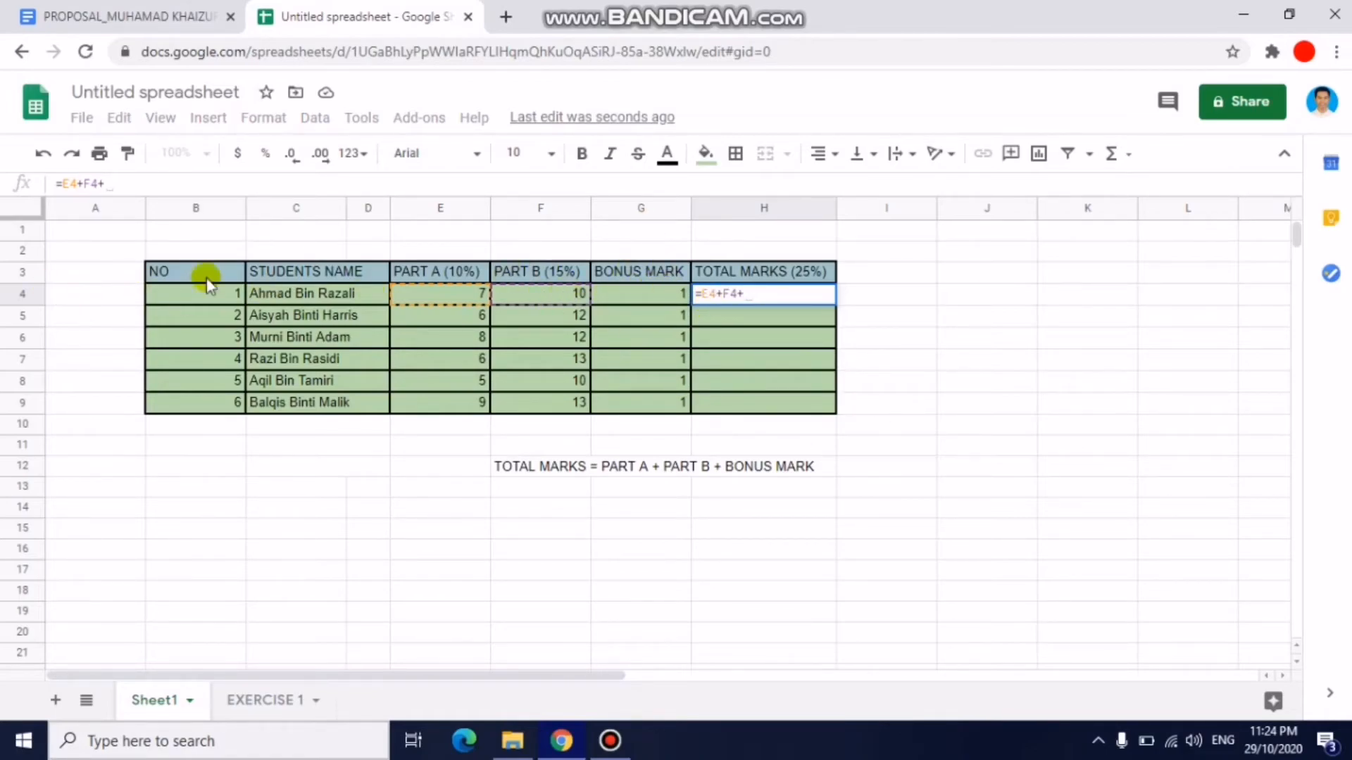
type("G4")
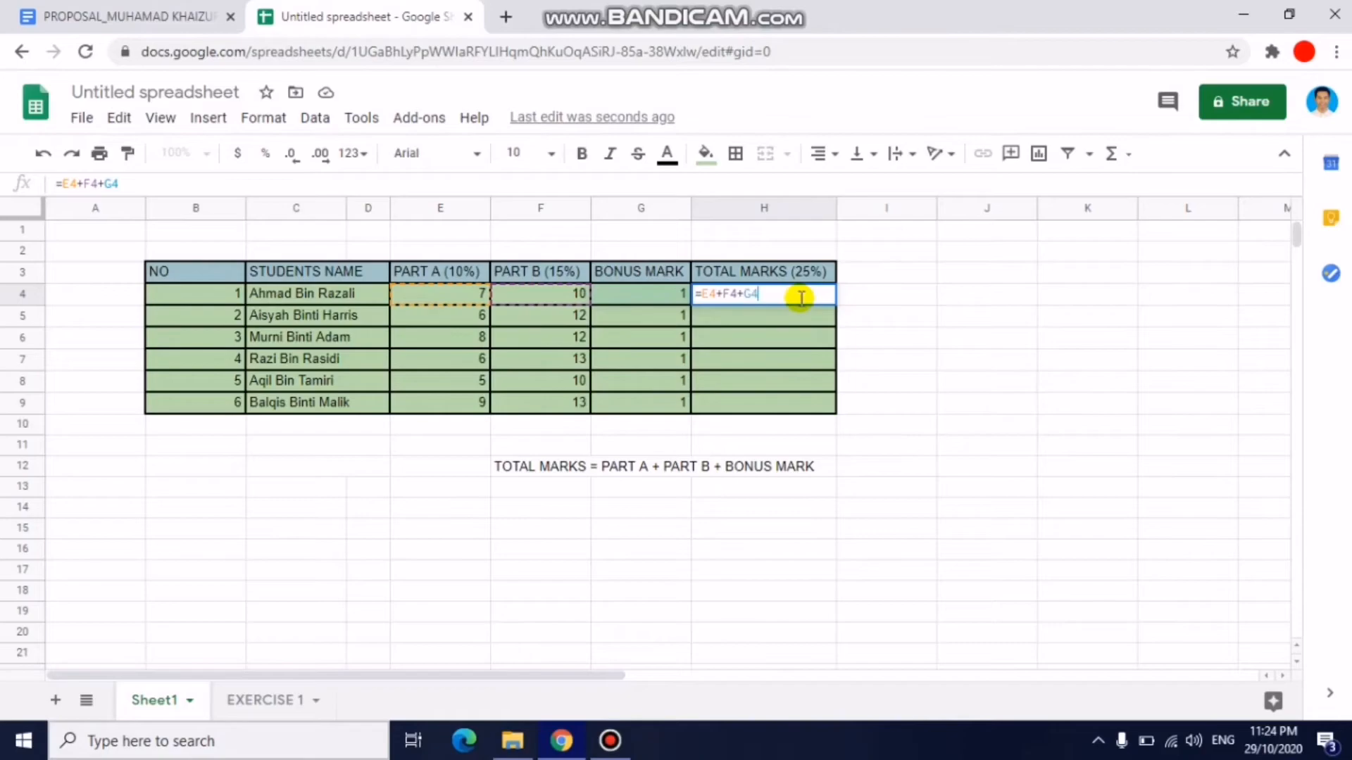
key("BackSpace")
key("BackSpace")
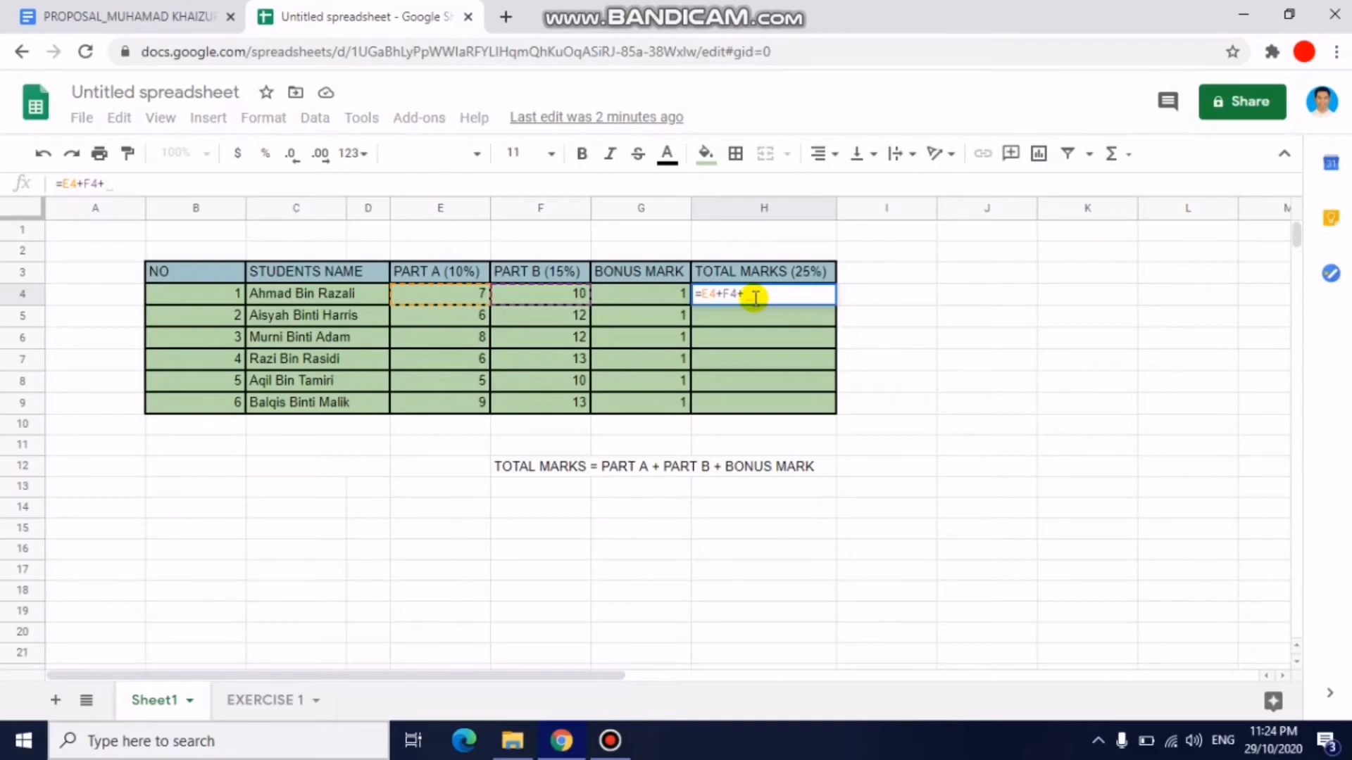
left_click(660, 295)
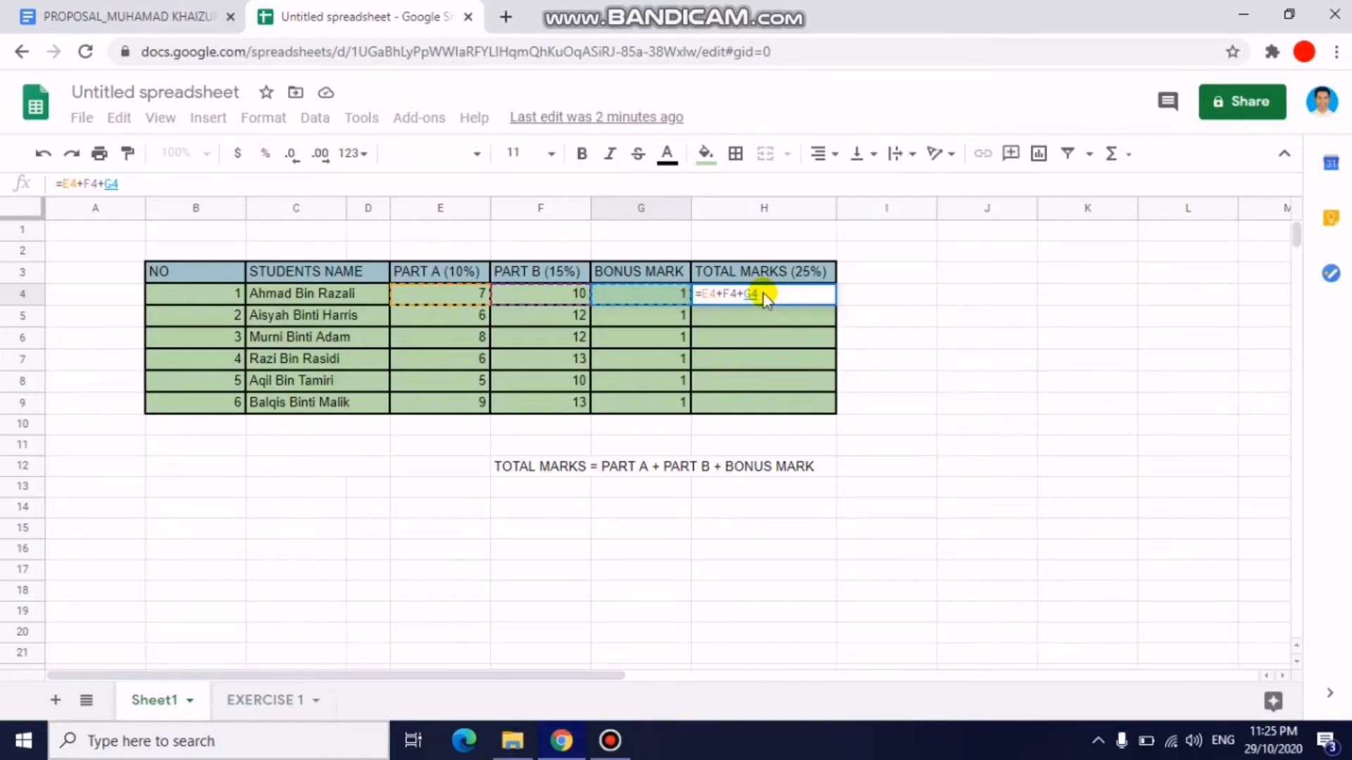
key("Return")
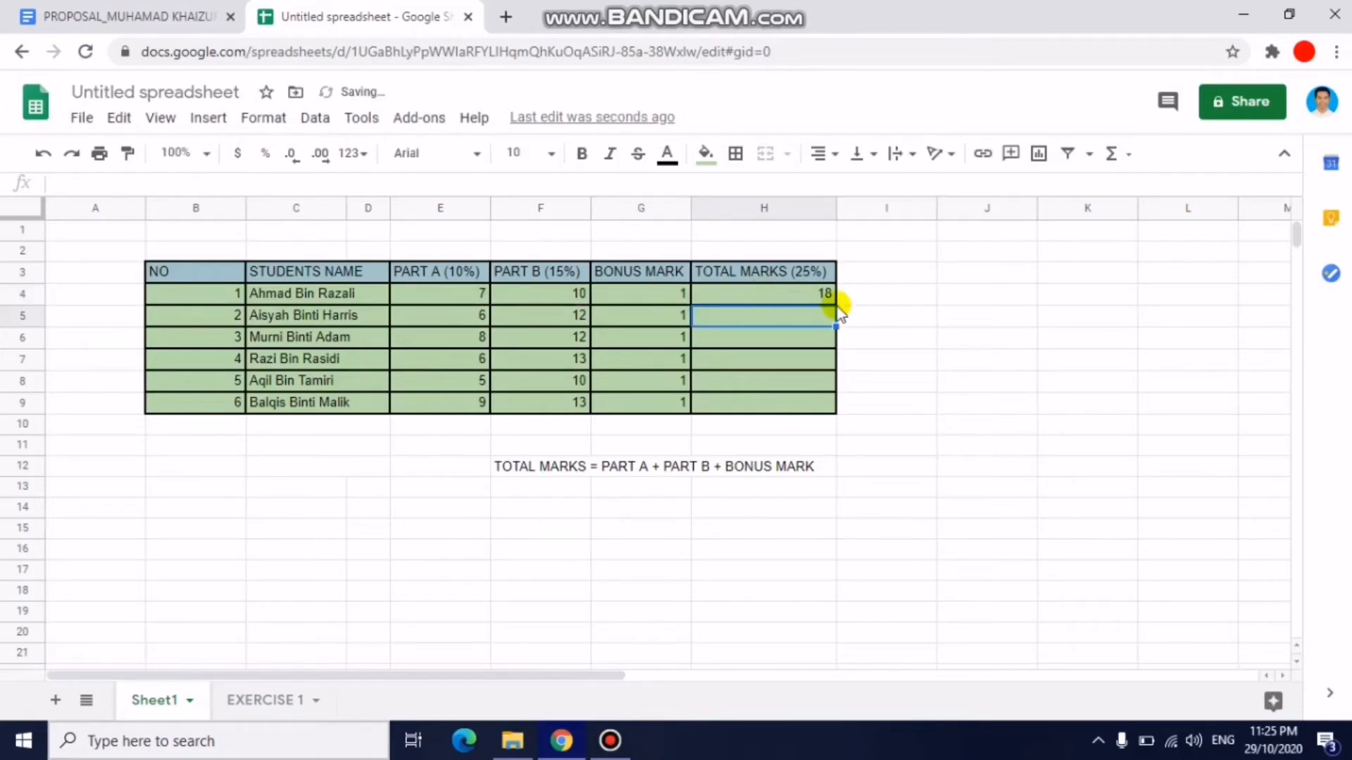
Fill the total marks formula from H4 down through H9 for the remaining students.
left_click(772, 298)
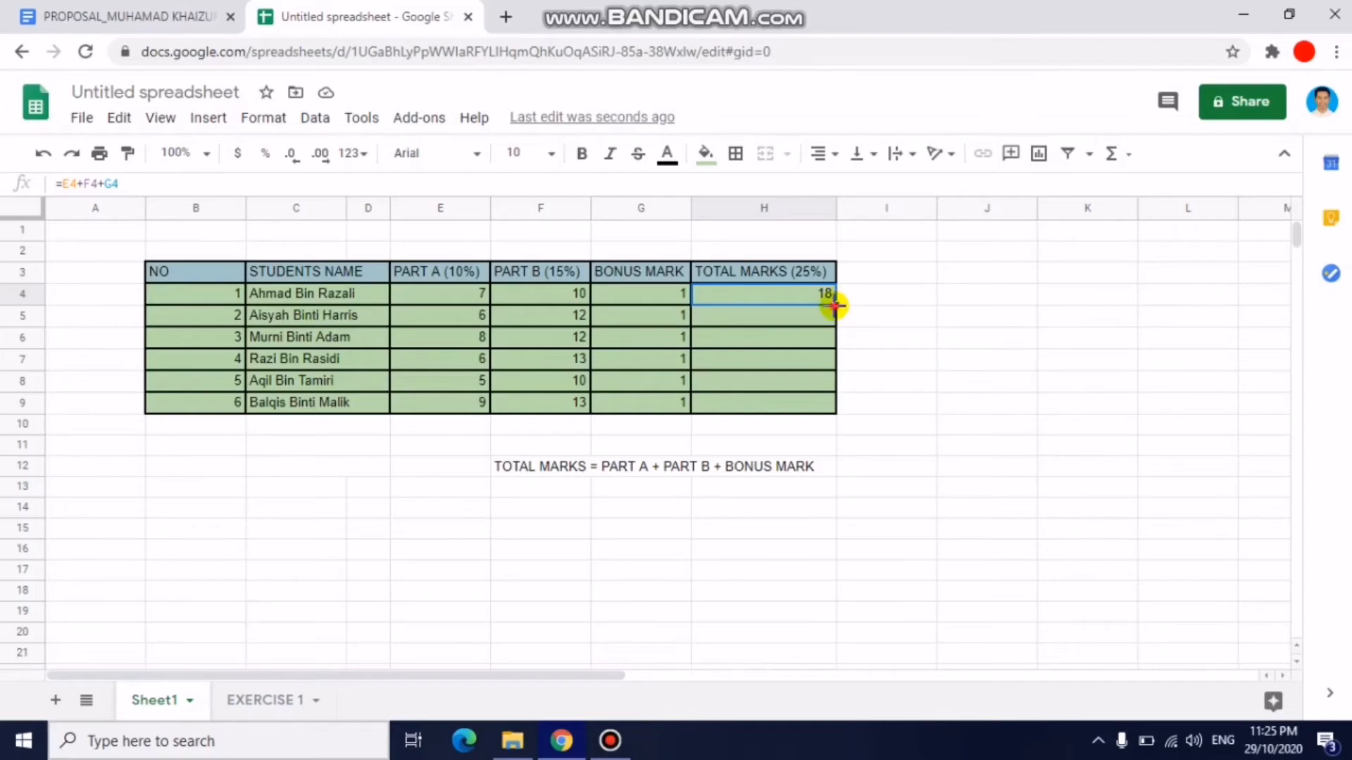
left_click(833, 412, "shift")
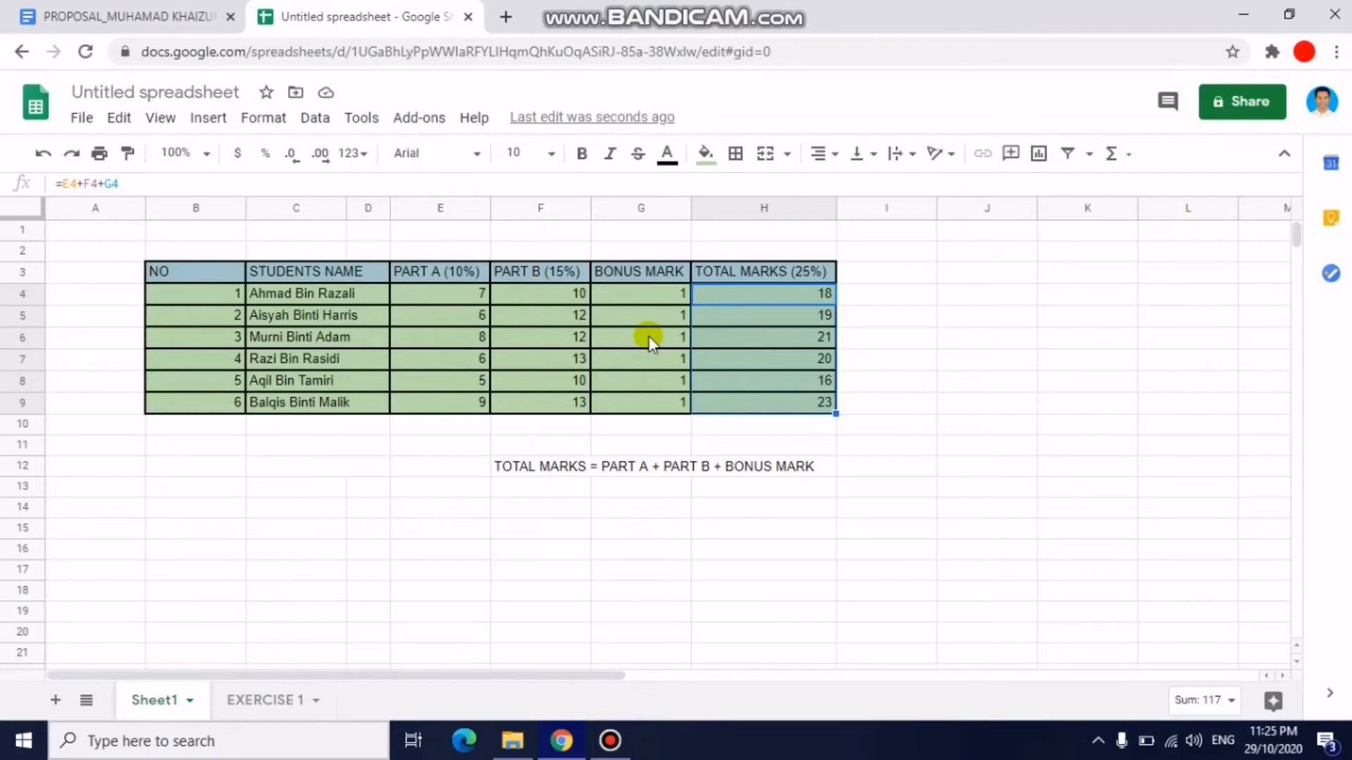
left_click(890, 383)
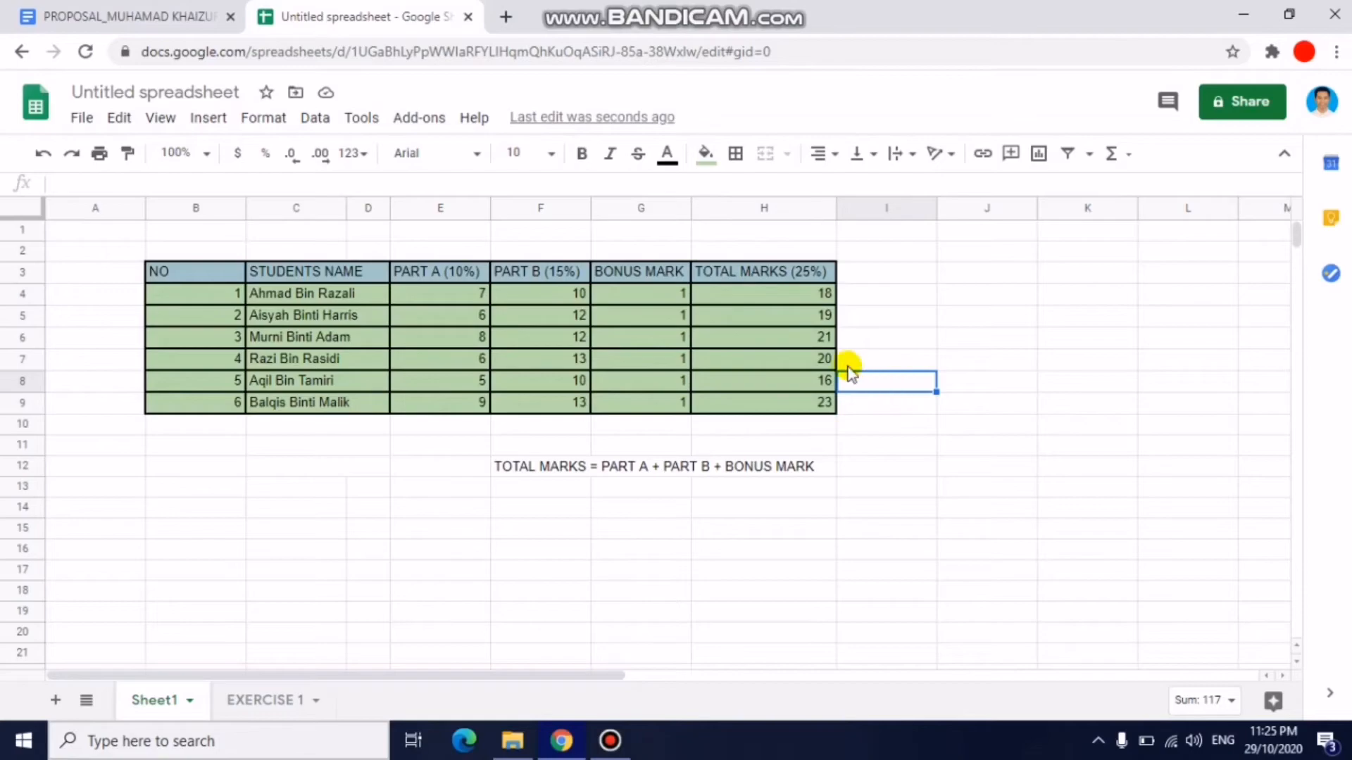
Examine the total marks formulas in cells H4 to H6 to check which row each one refers to.
left_click(782, 297)
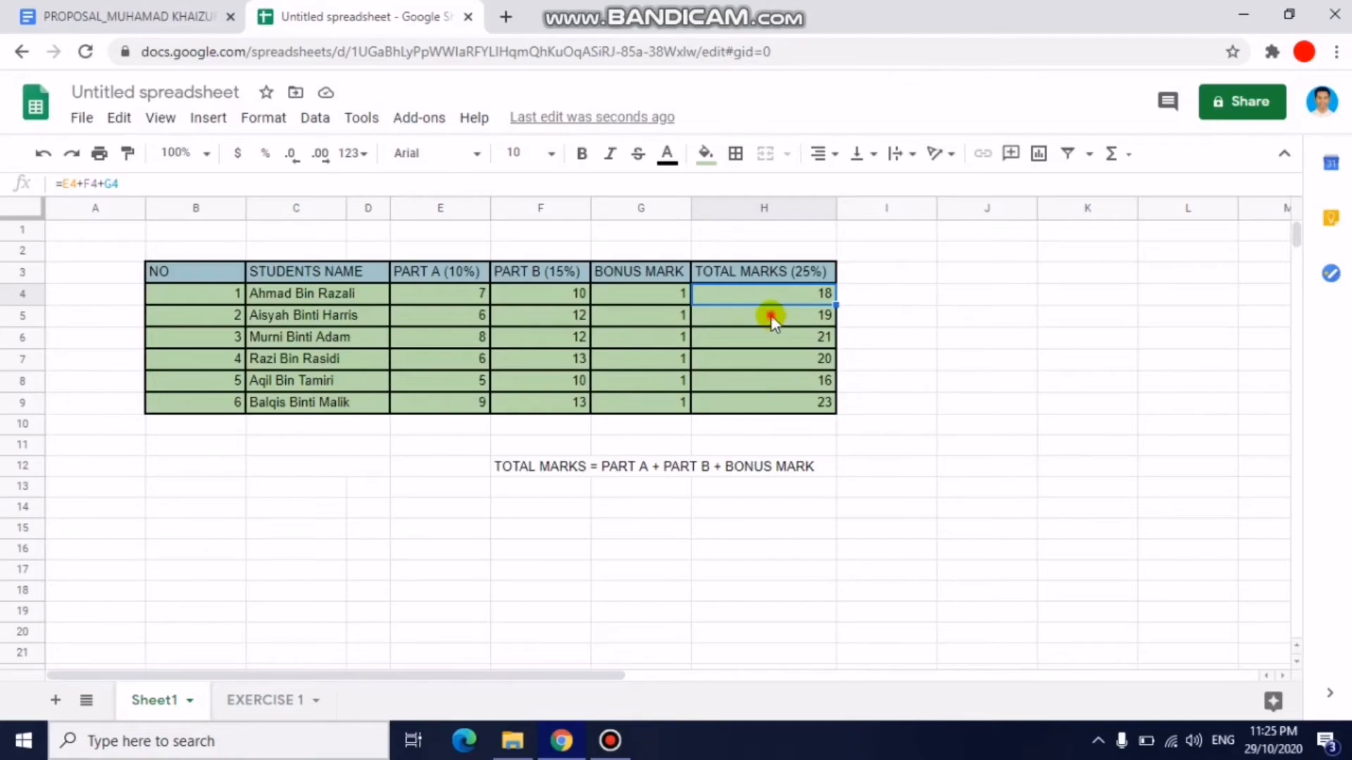
left_click(772, 319)
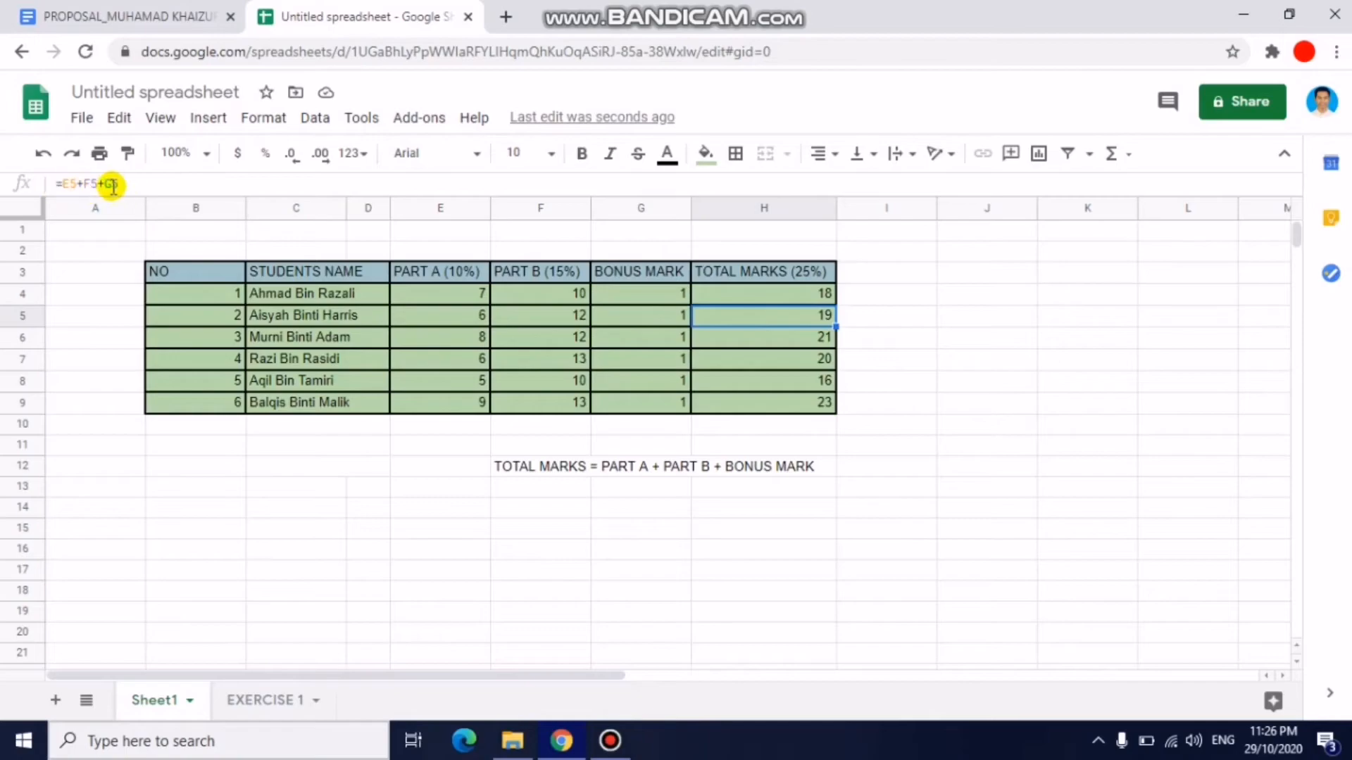
left_click(752, 338)
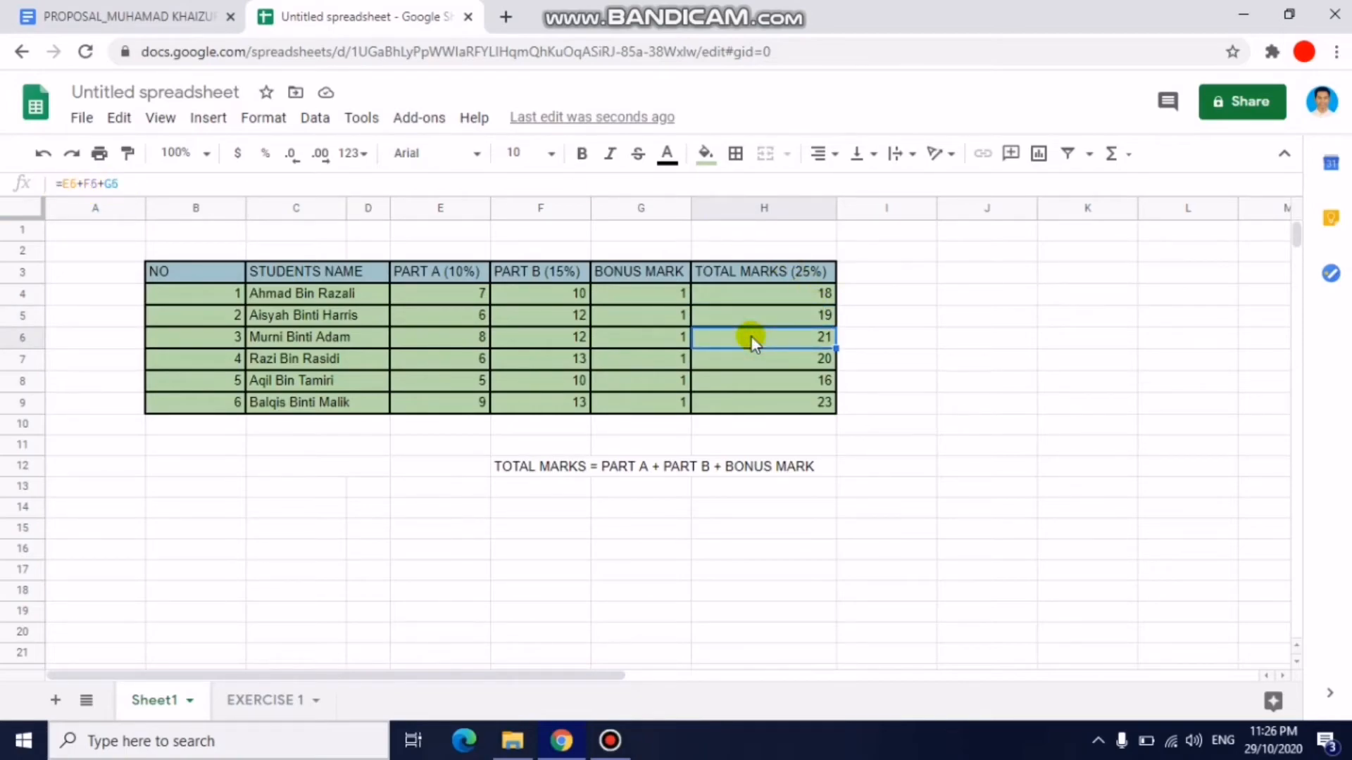
left_click(751, 338)
key("Return")
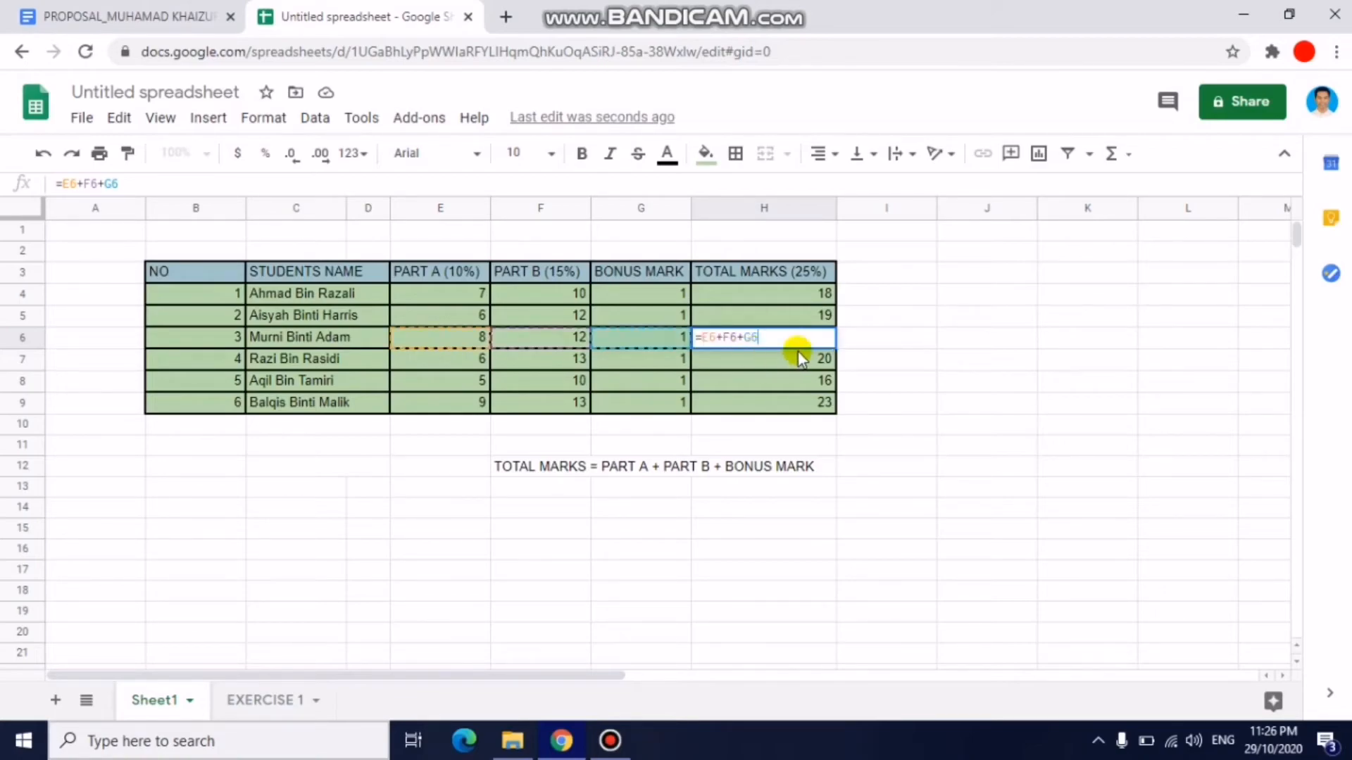
left_click(873, 340)
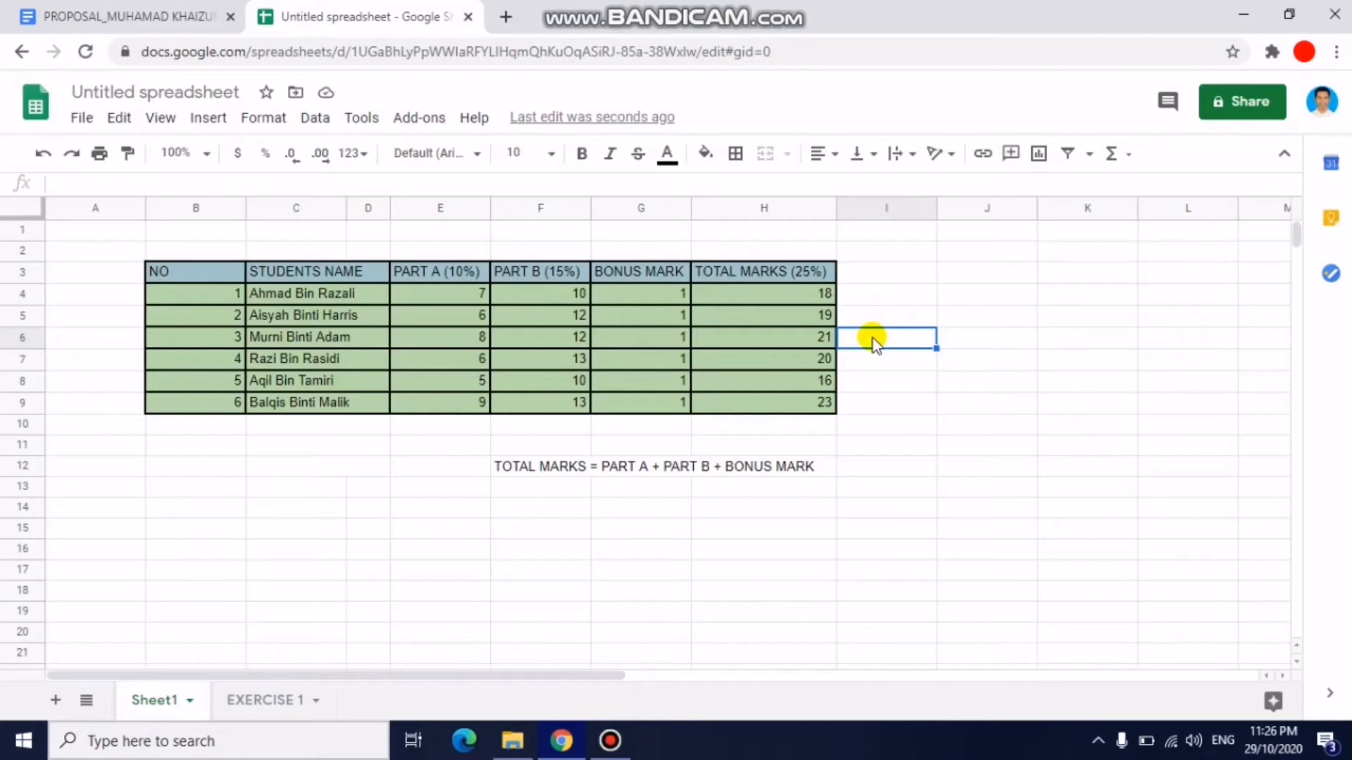
left_click(801, 302)
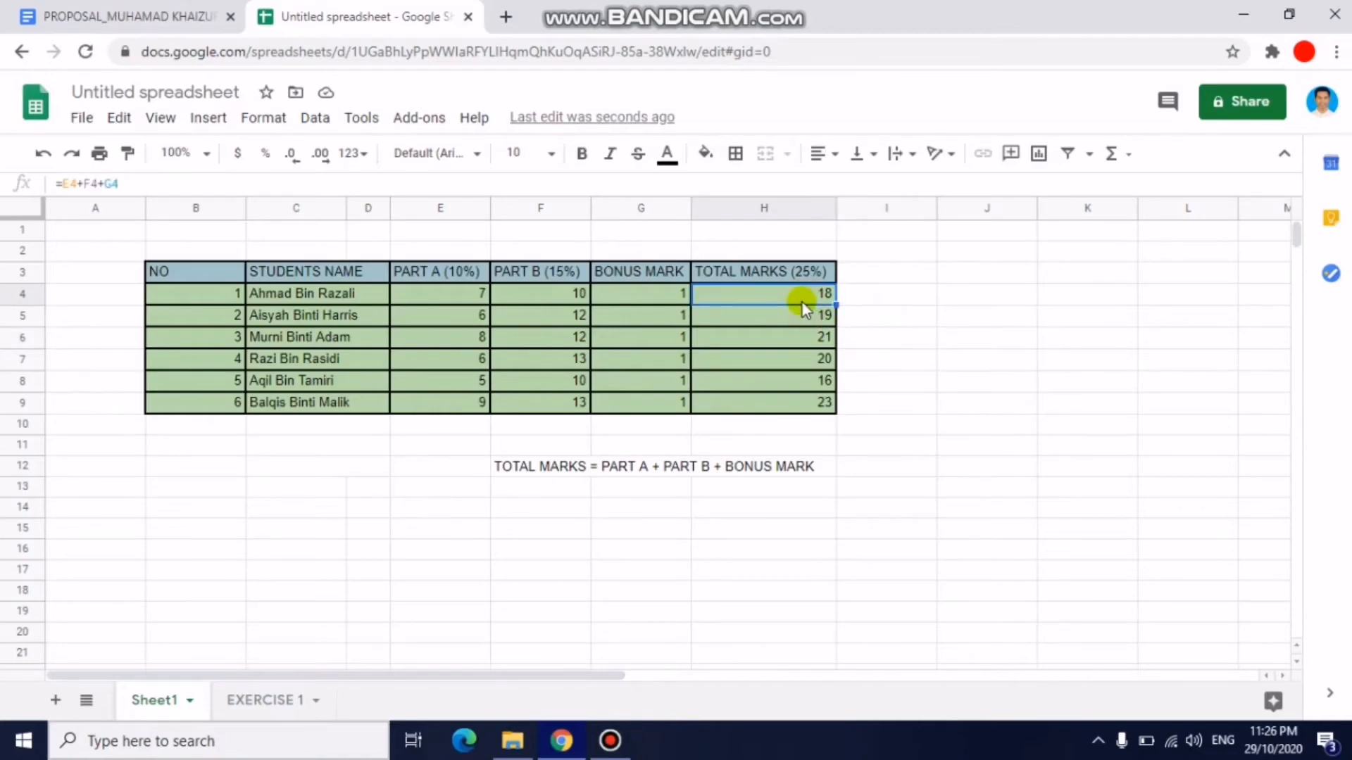
left_click(799, 312)
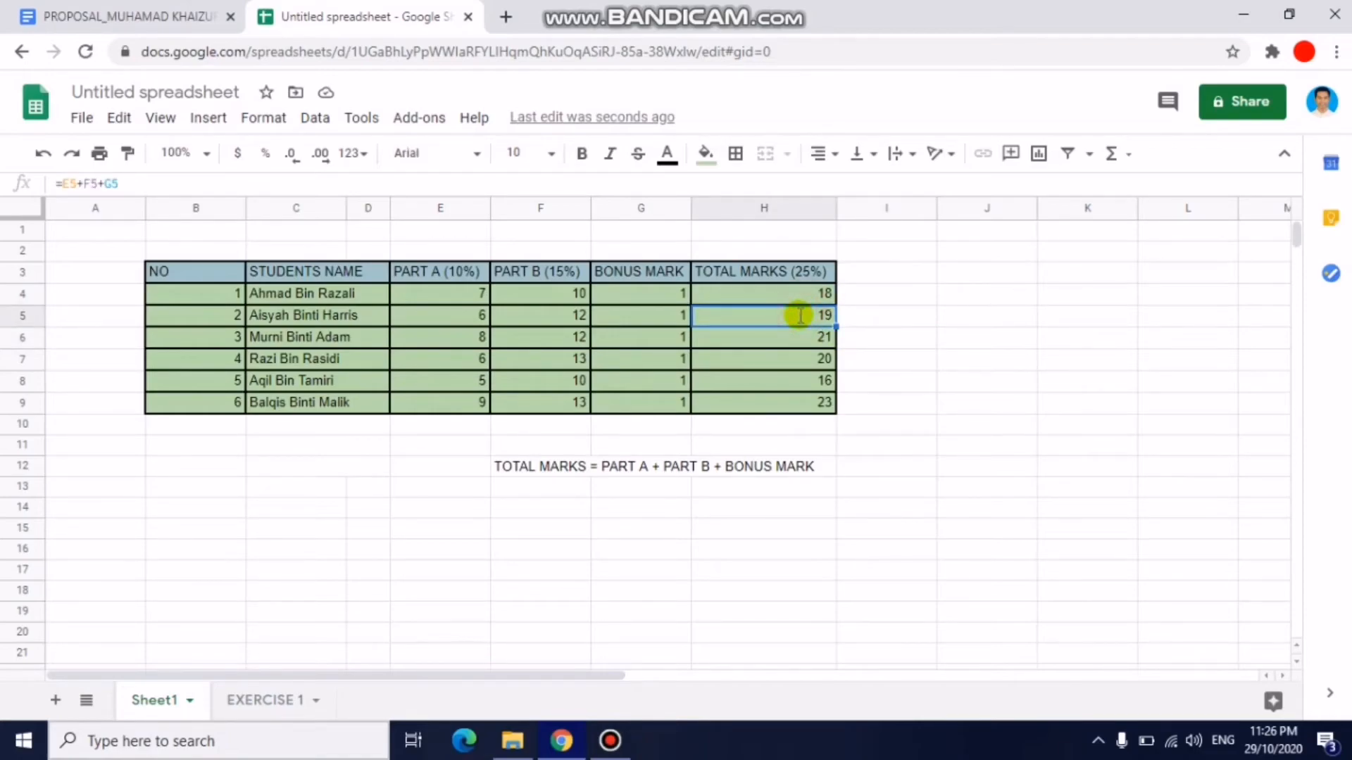
double_click(800, 315)
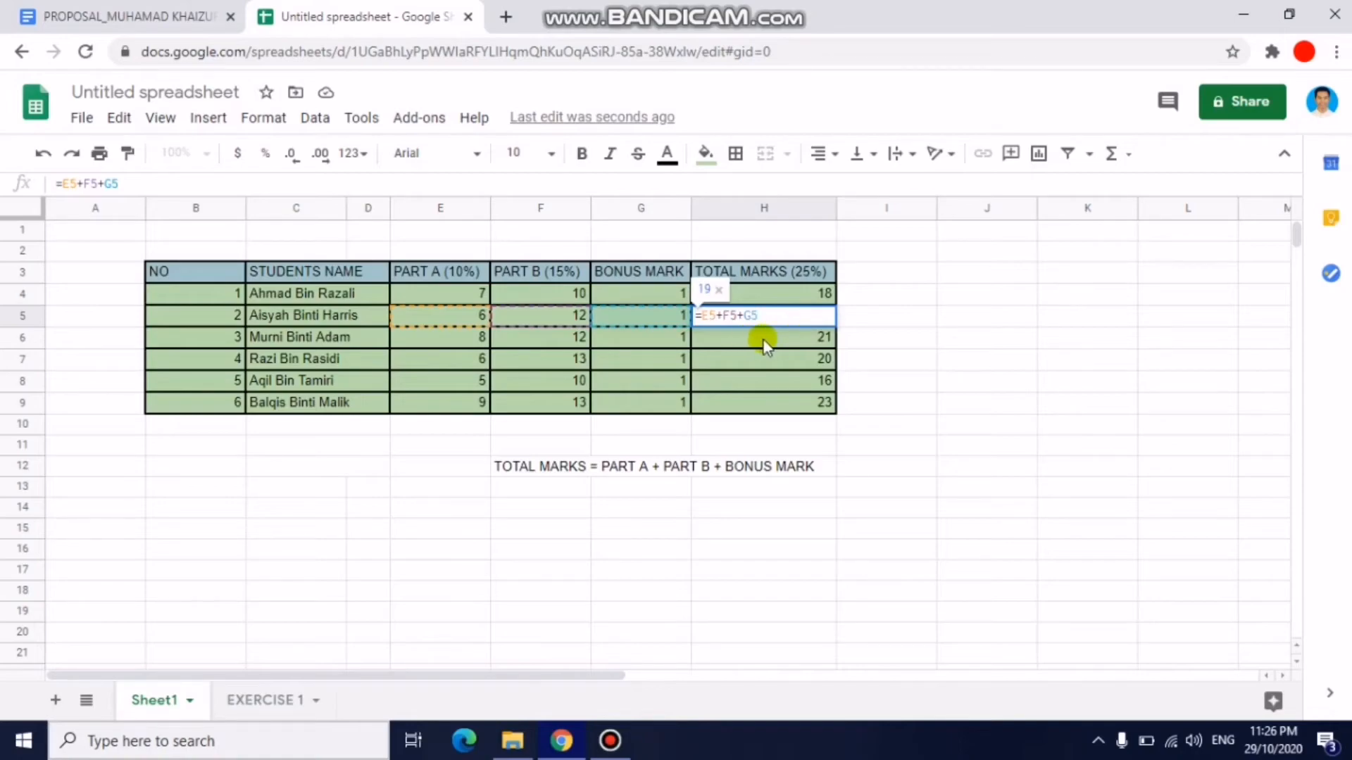
key("Return")
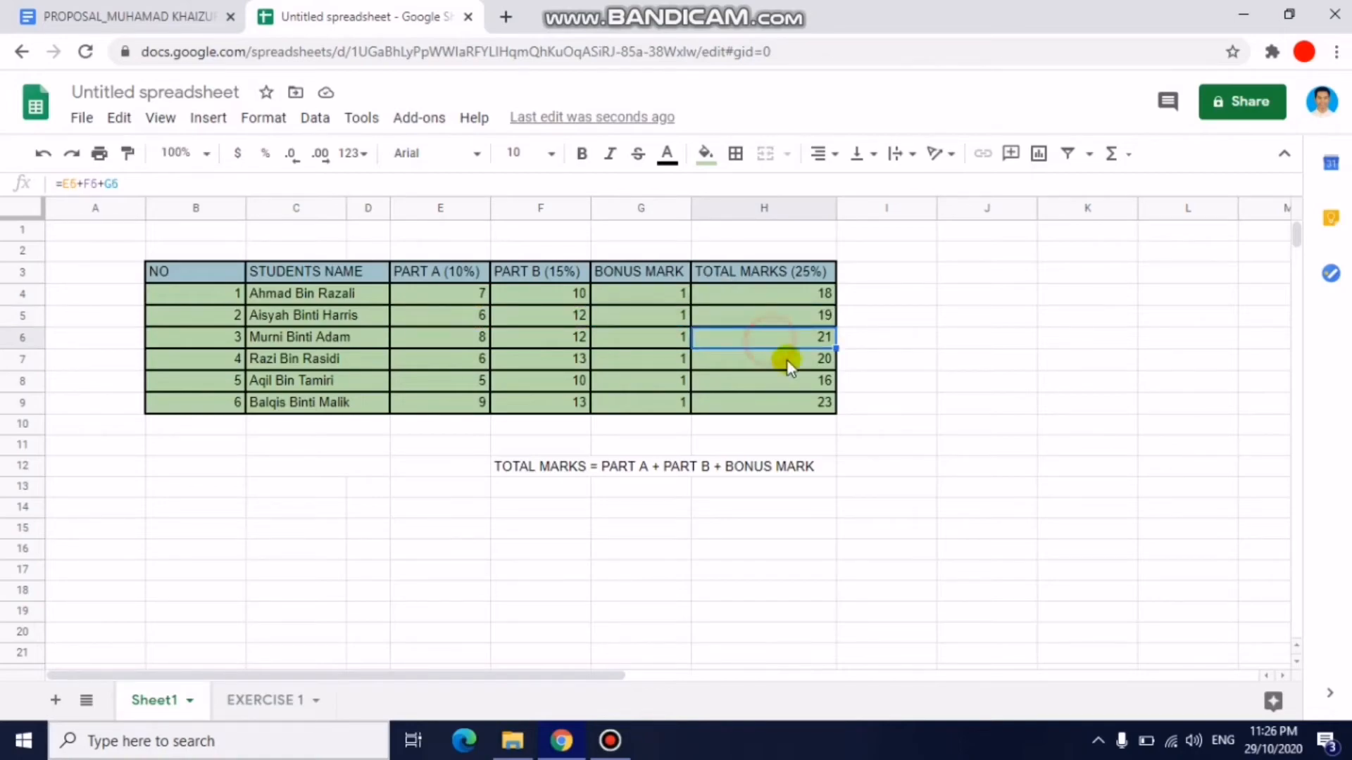
left_click(895, 364)
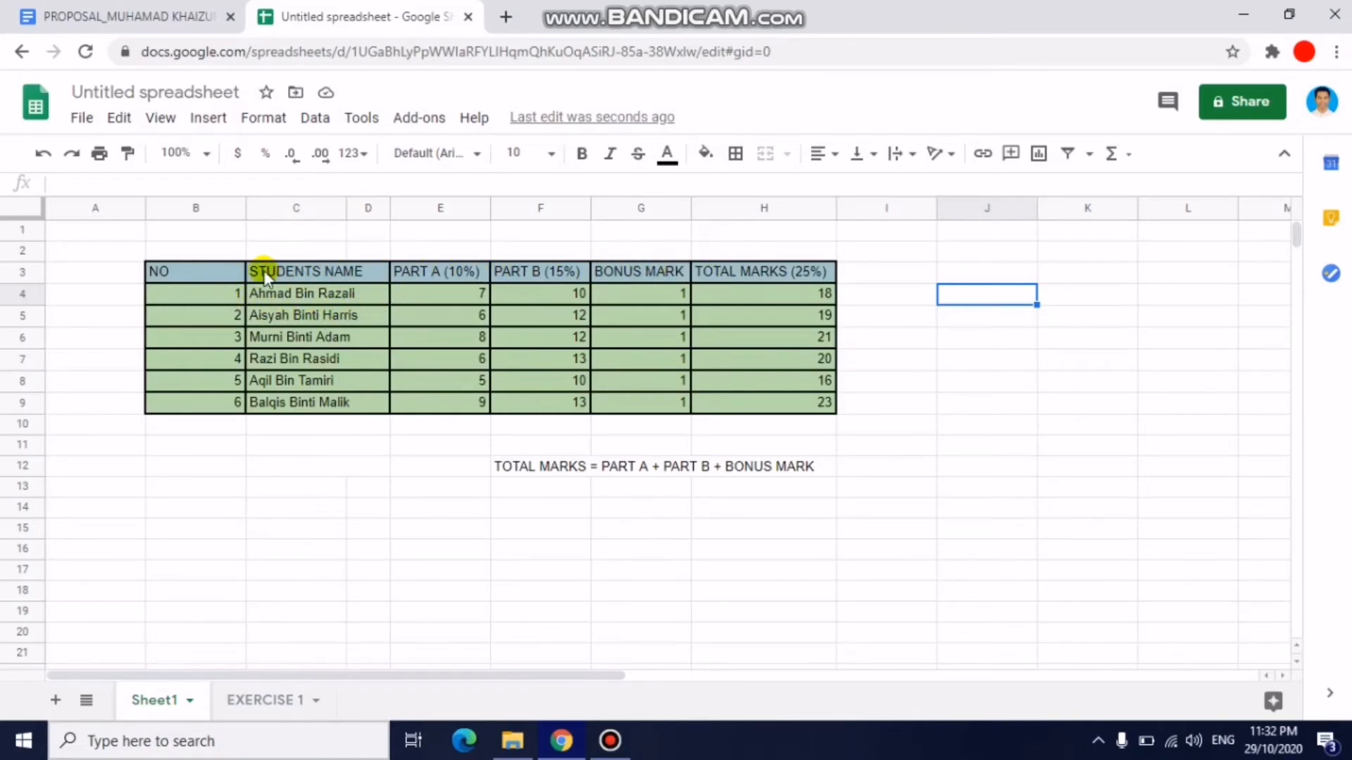
Make the heading row B3:H3 of the marks table bold.
left_click(231, 273)
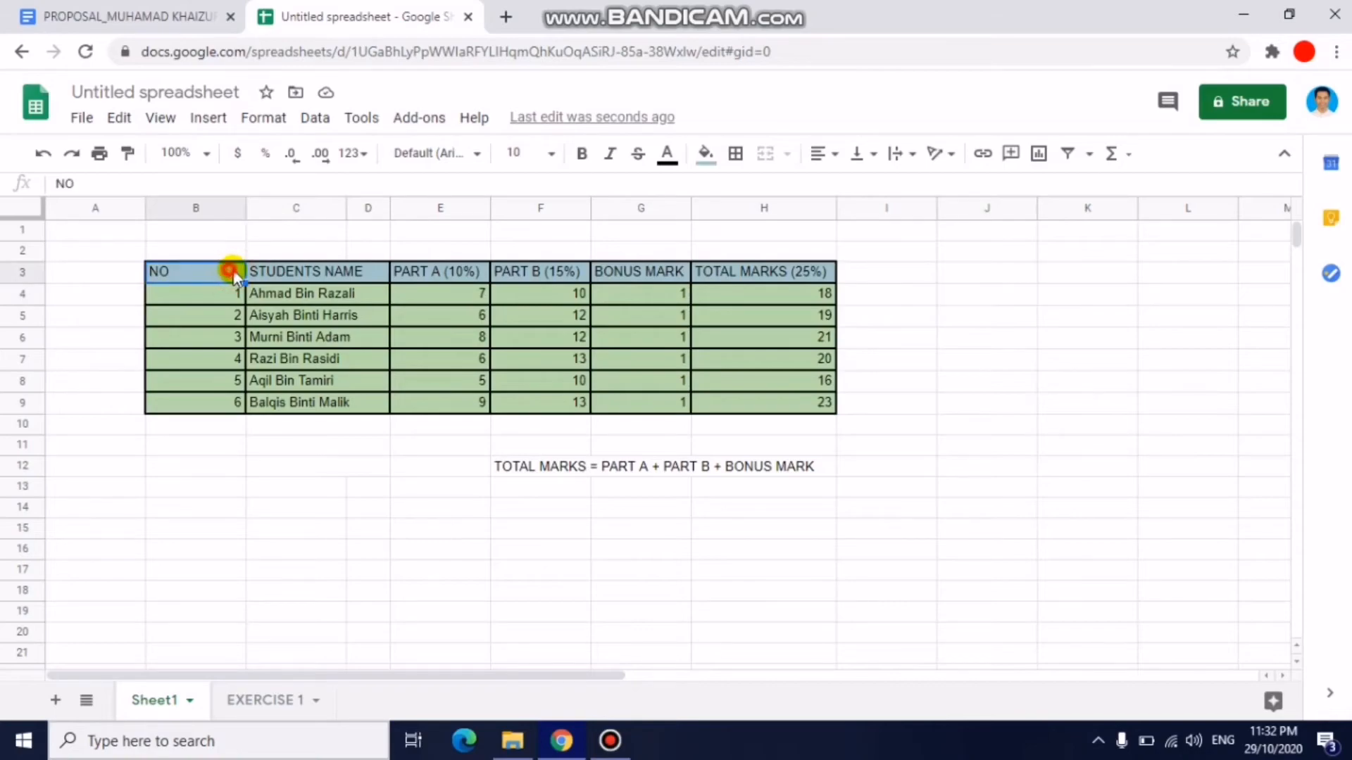
left_click_drag(567, 275, 714, 267)
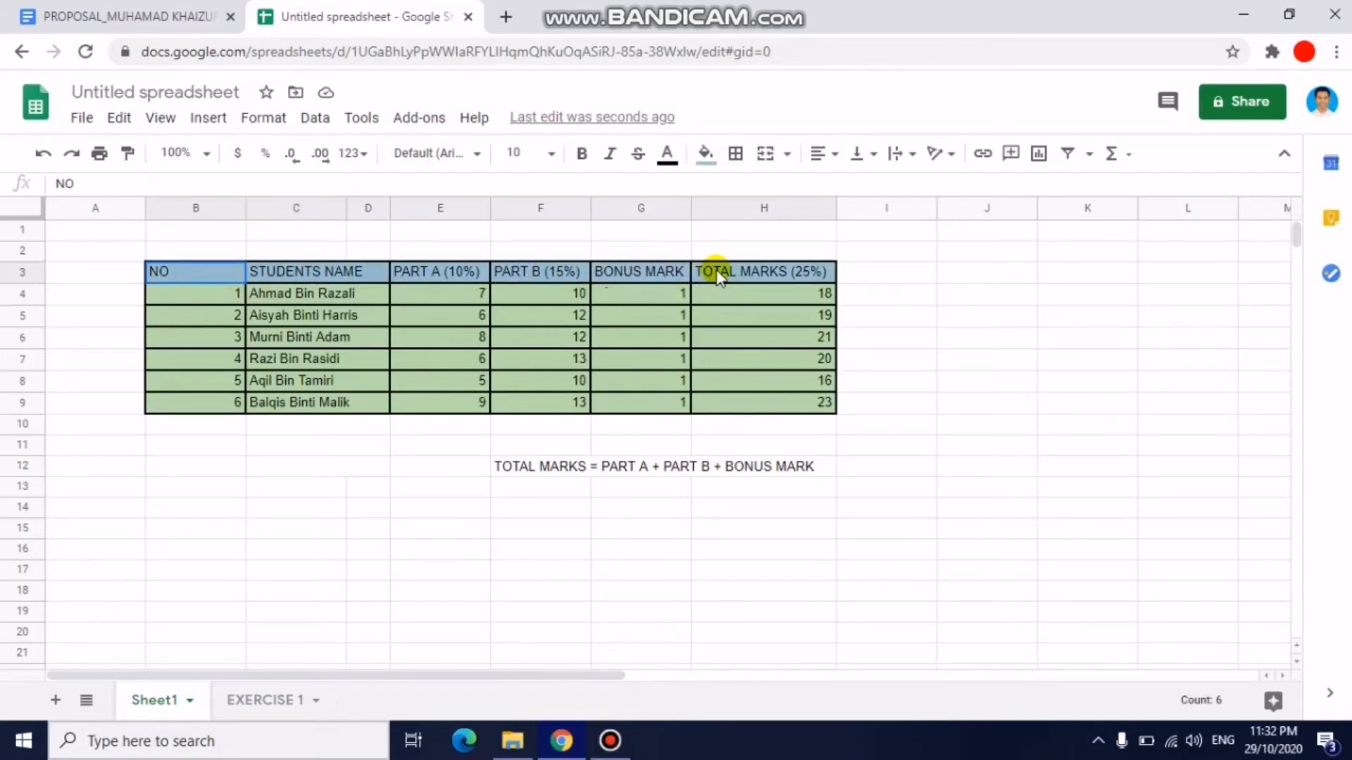
left_click(585, 159)
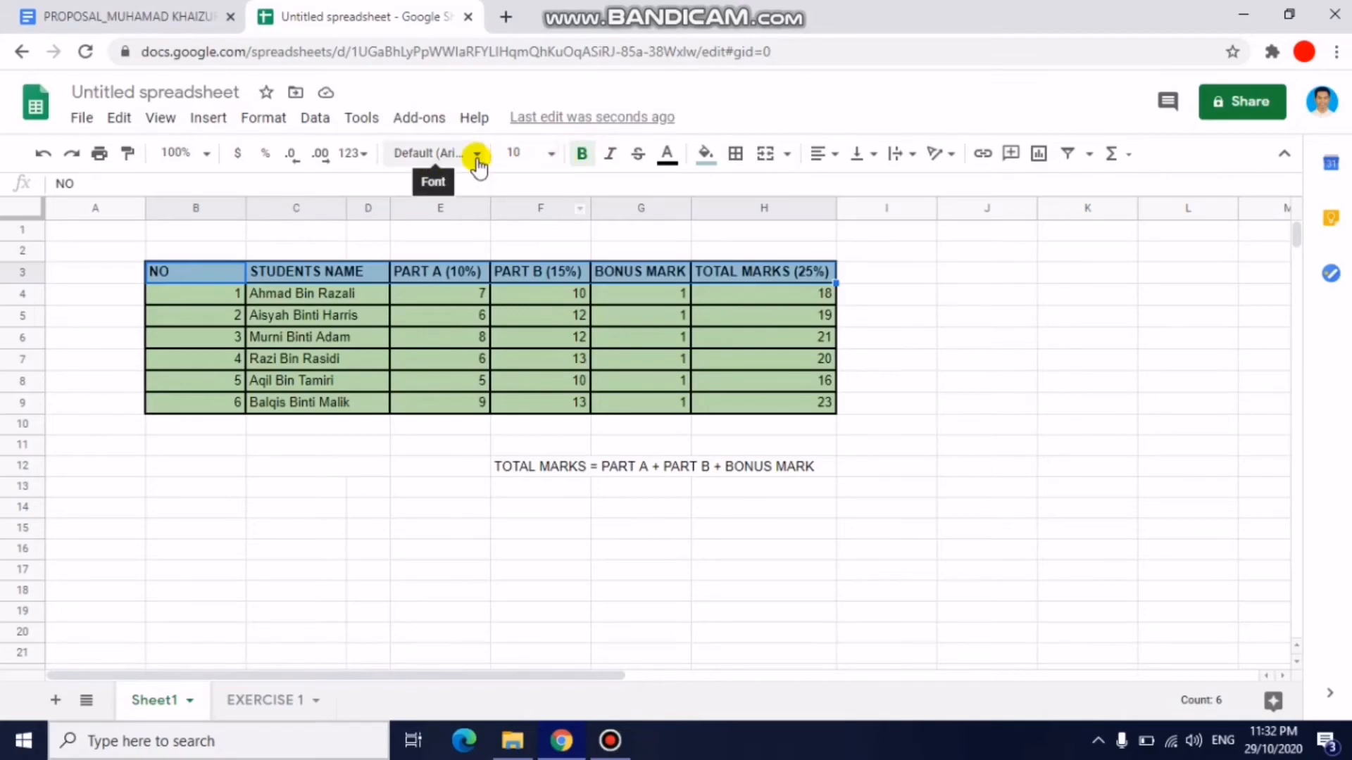
left_click(869, 274)
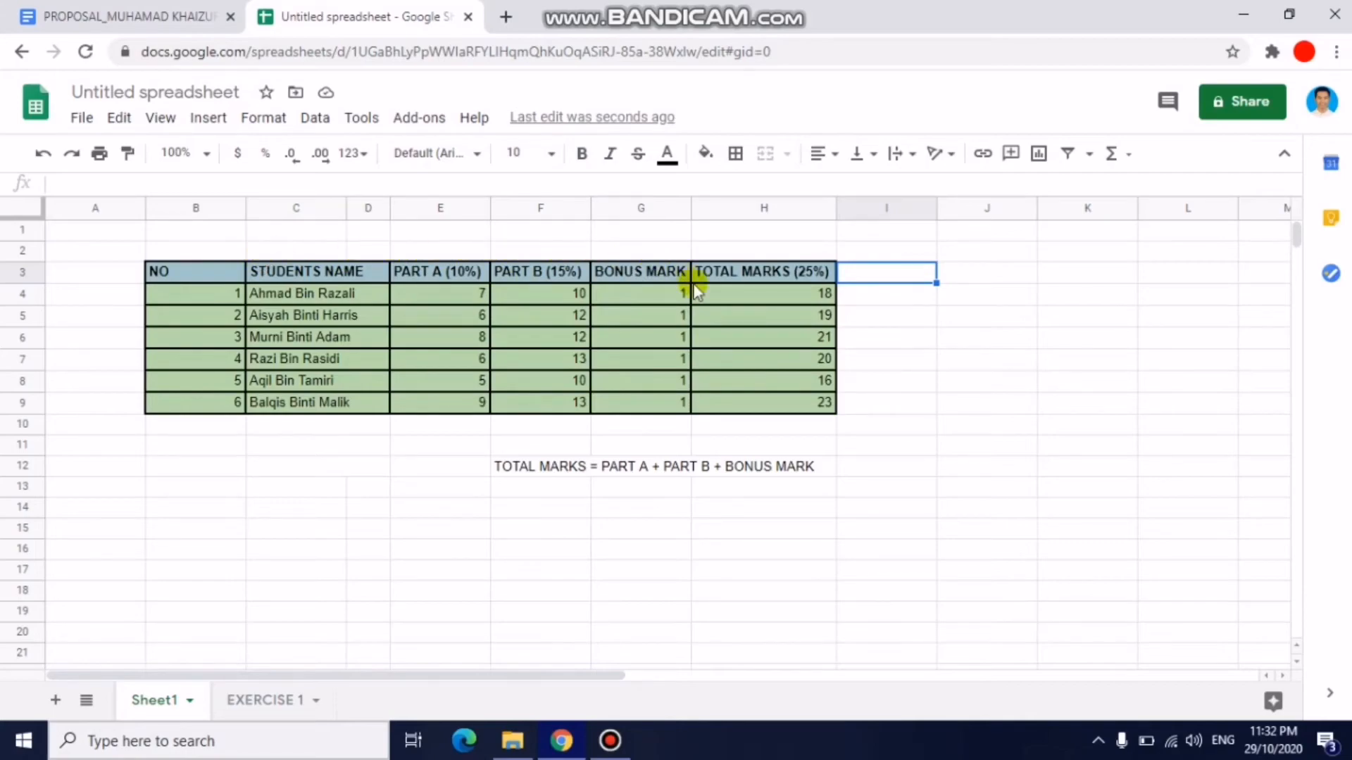
Centre the contents of the whole marks table B3:H9 horizontally.
left_click(201, 271)
left_click(747, 407, "shift")
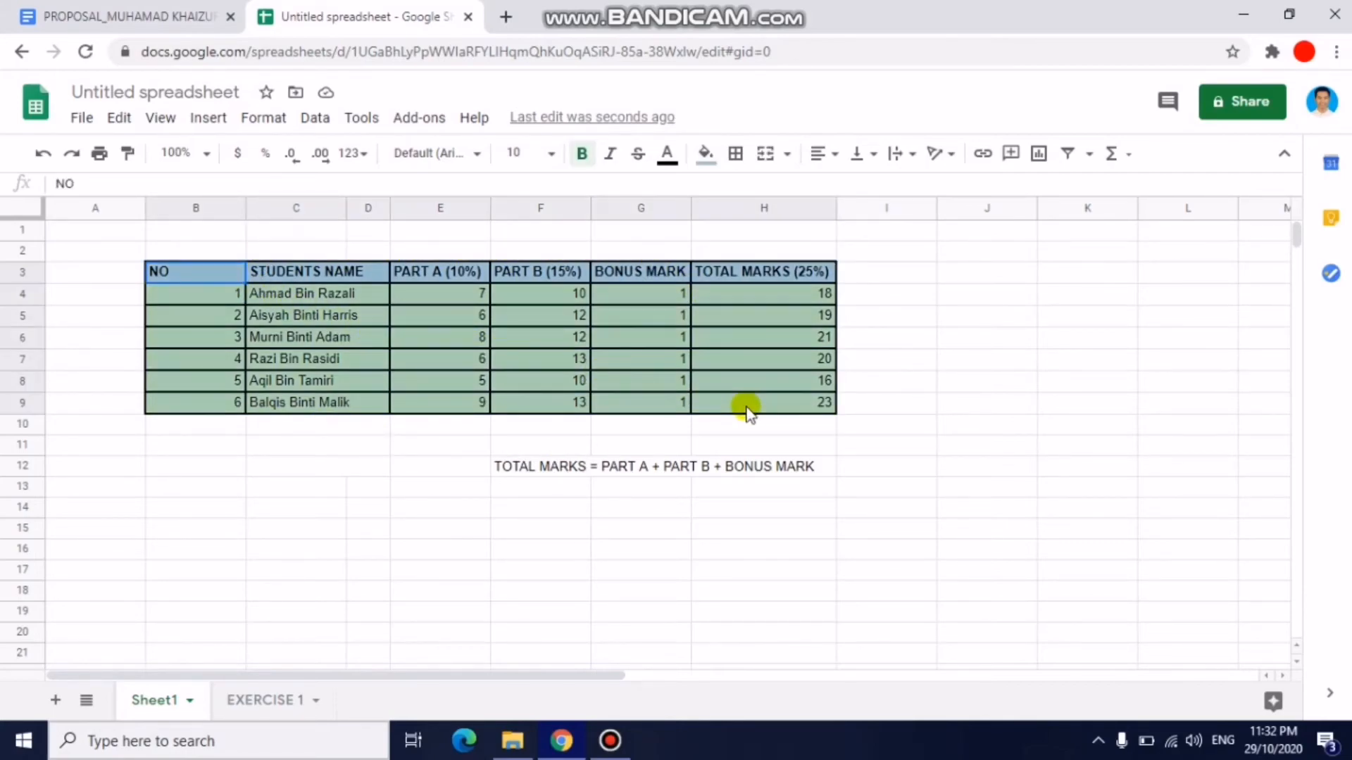
left_click(828, 150)
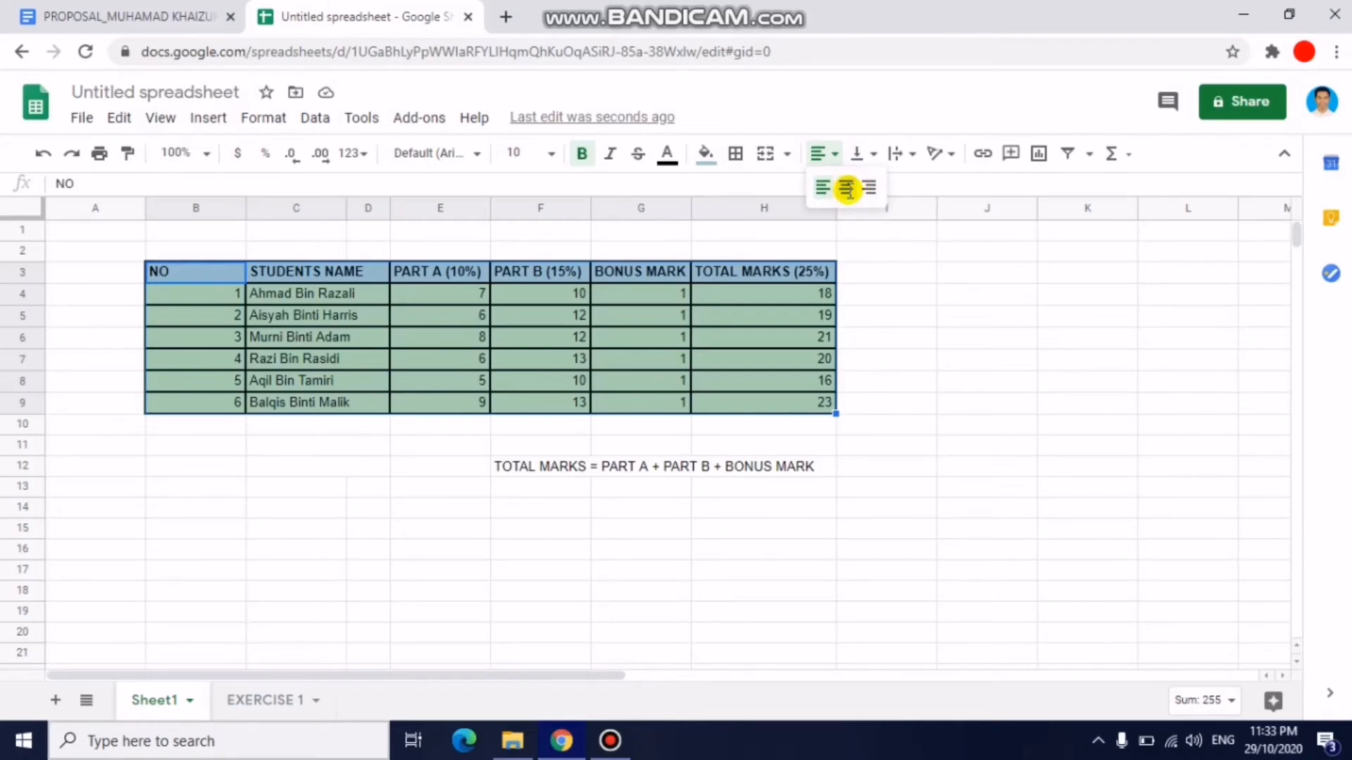
left_click(847, 189)
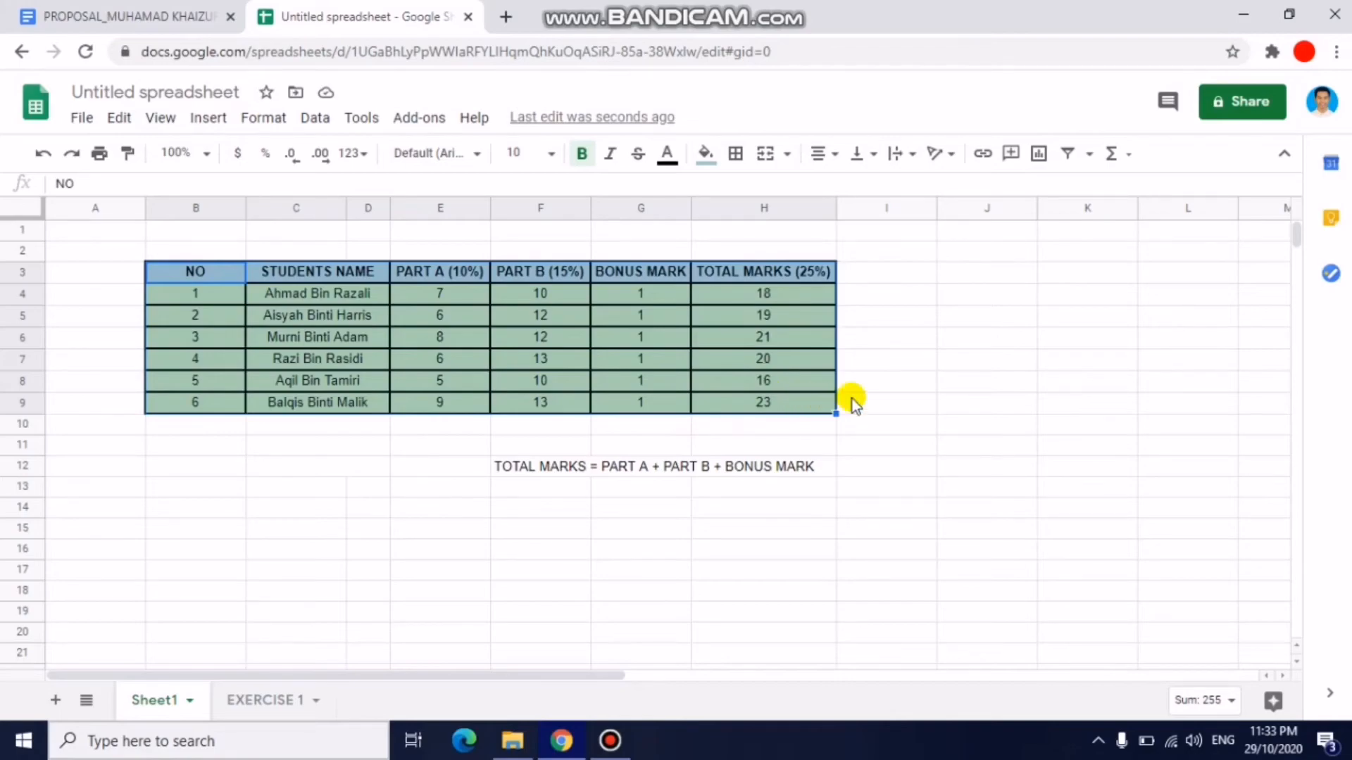
left_click(889, 388)
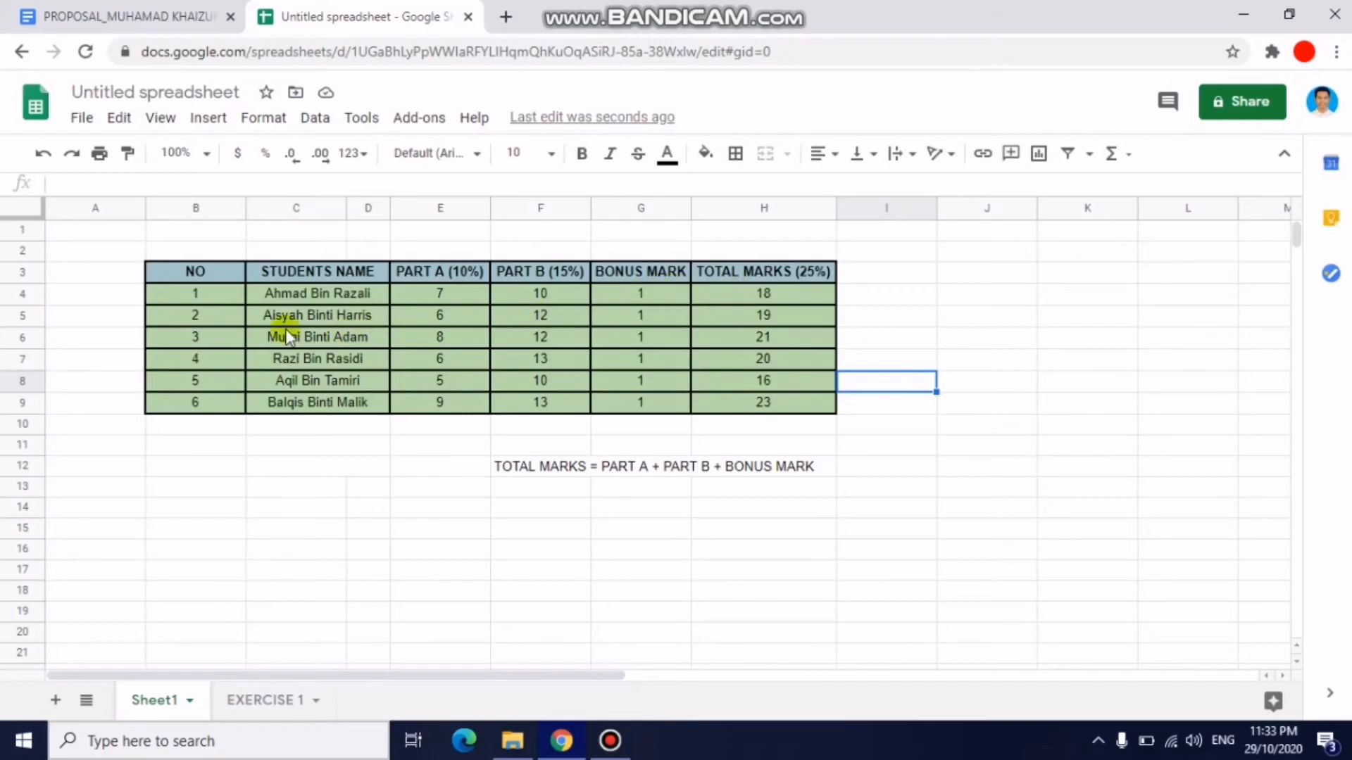
Sort the student rows B4:H9 by the total marks in column H in ascending order (A → Z).
left_click(181, 294)
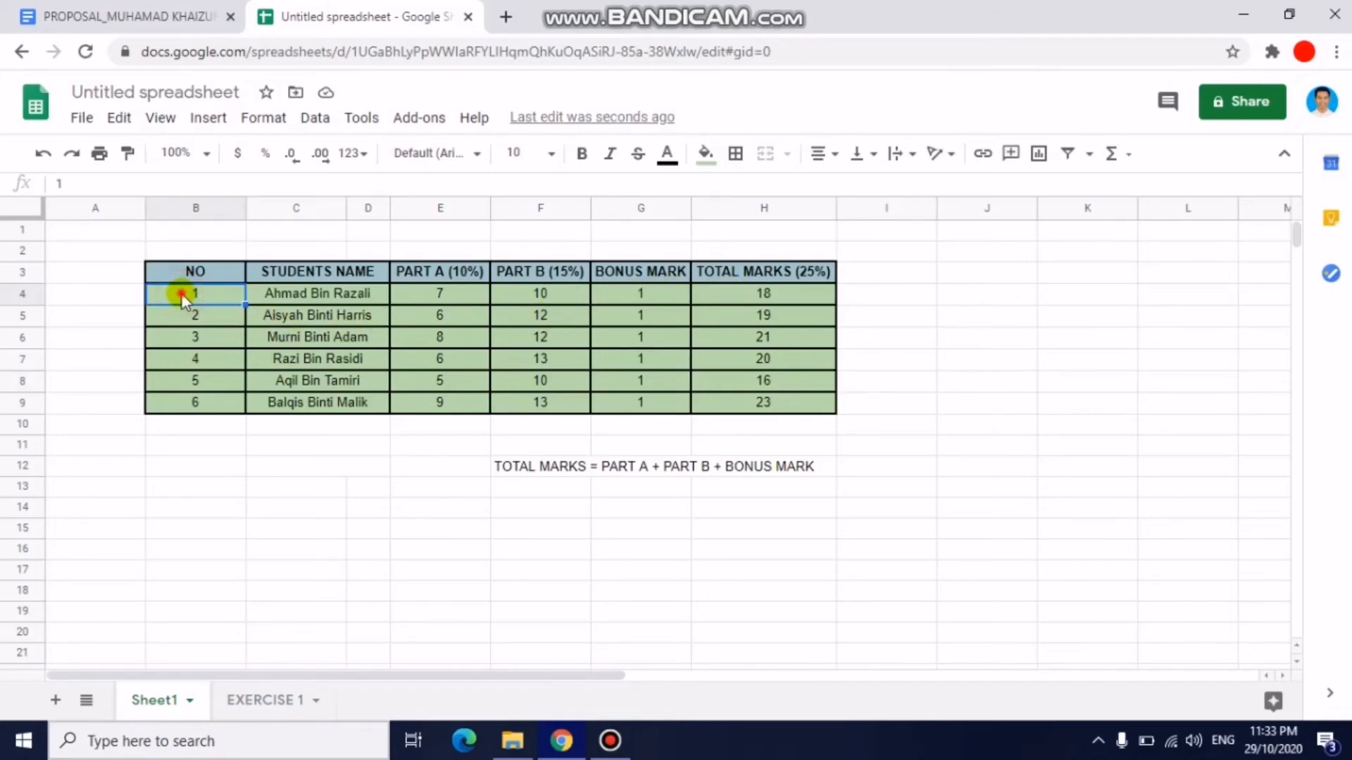
left_click_drag(434, 345, 736, 402)
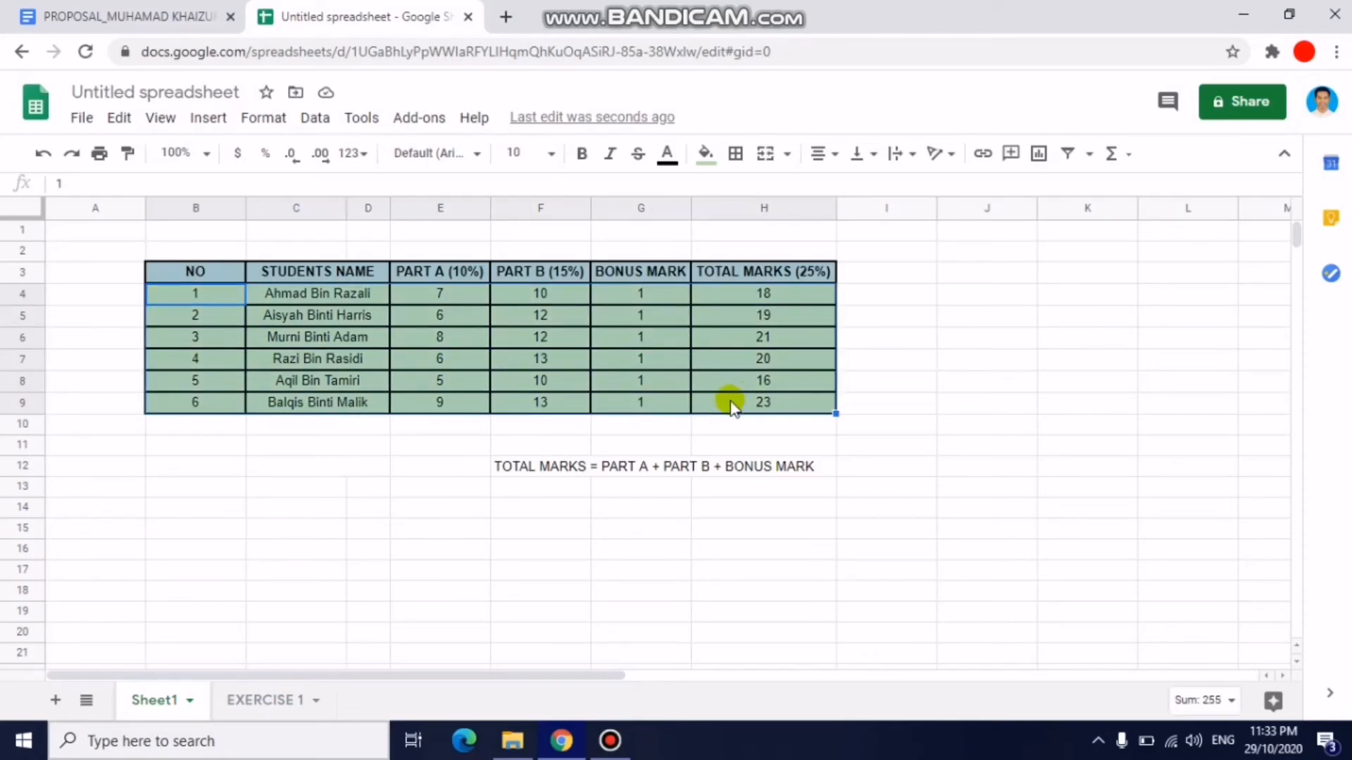
left_click(315, 120)
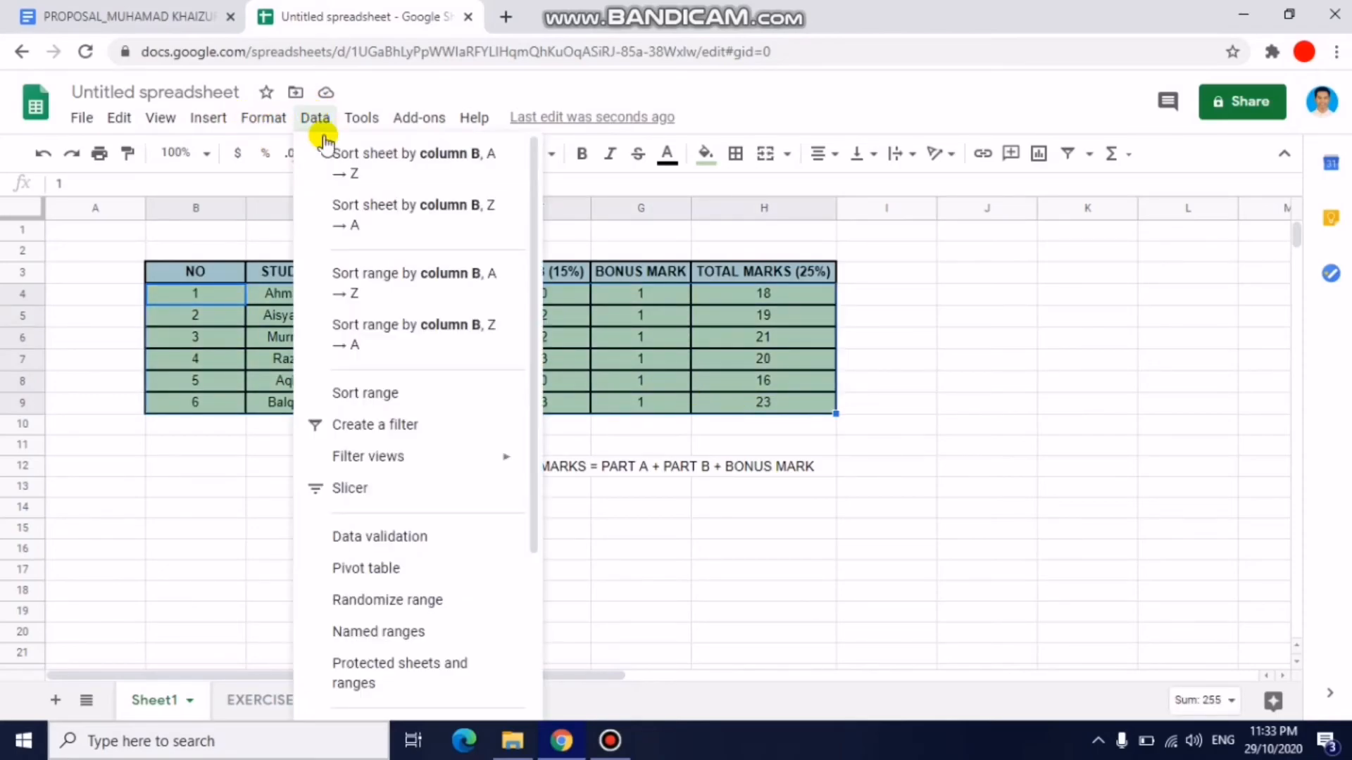
left_click(426, 392)
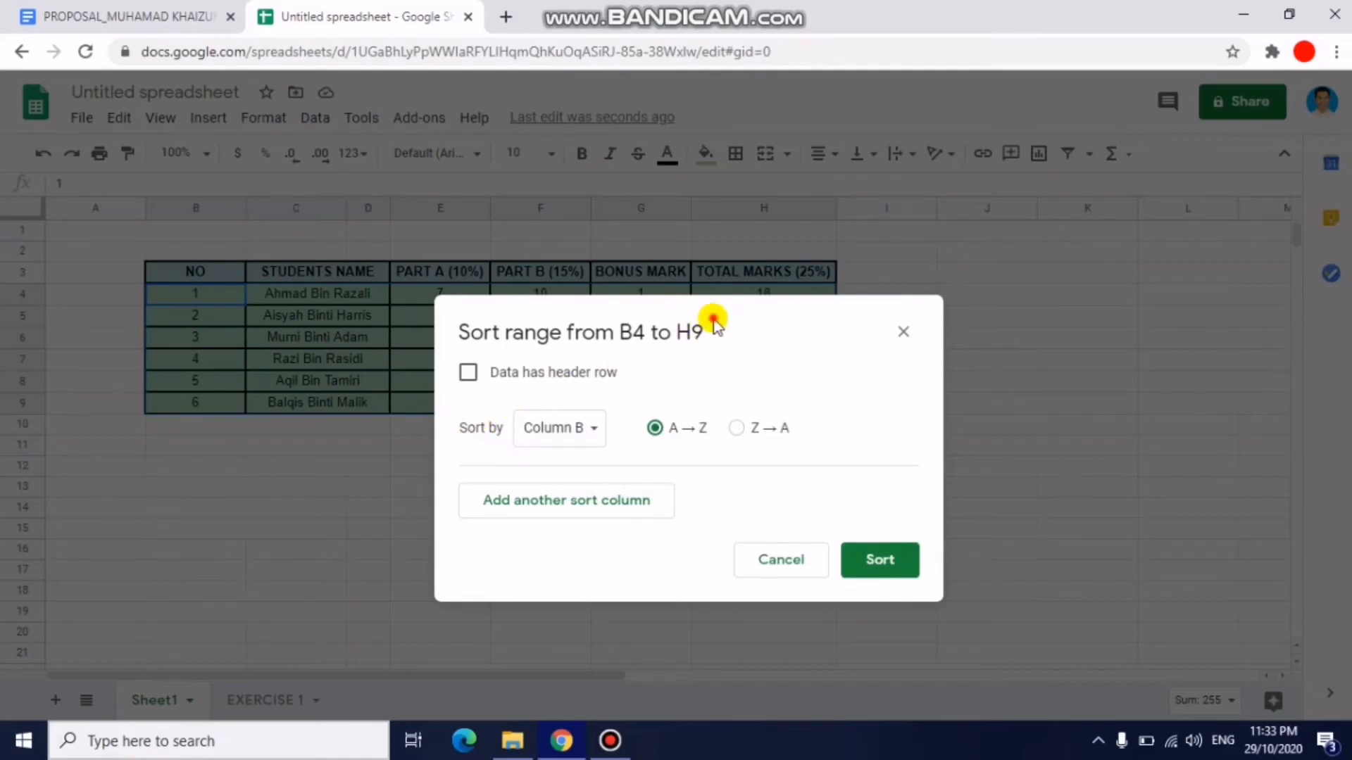
left_click_drag(712, 320, 784, 349)
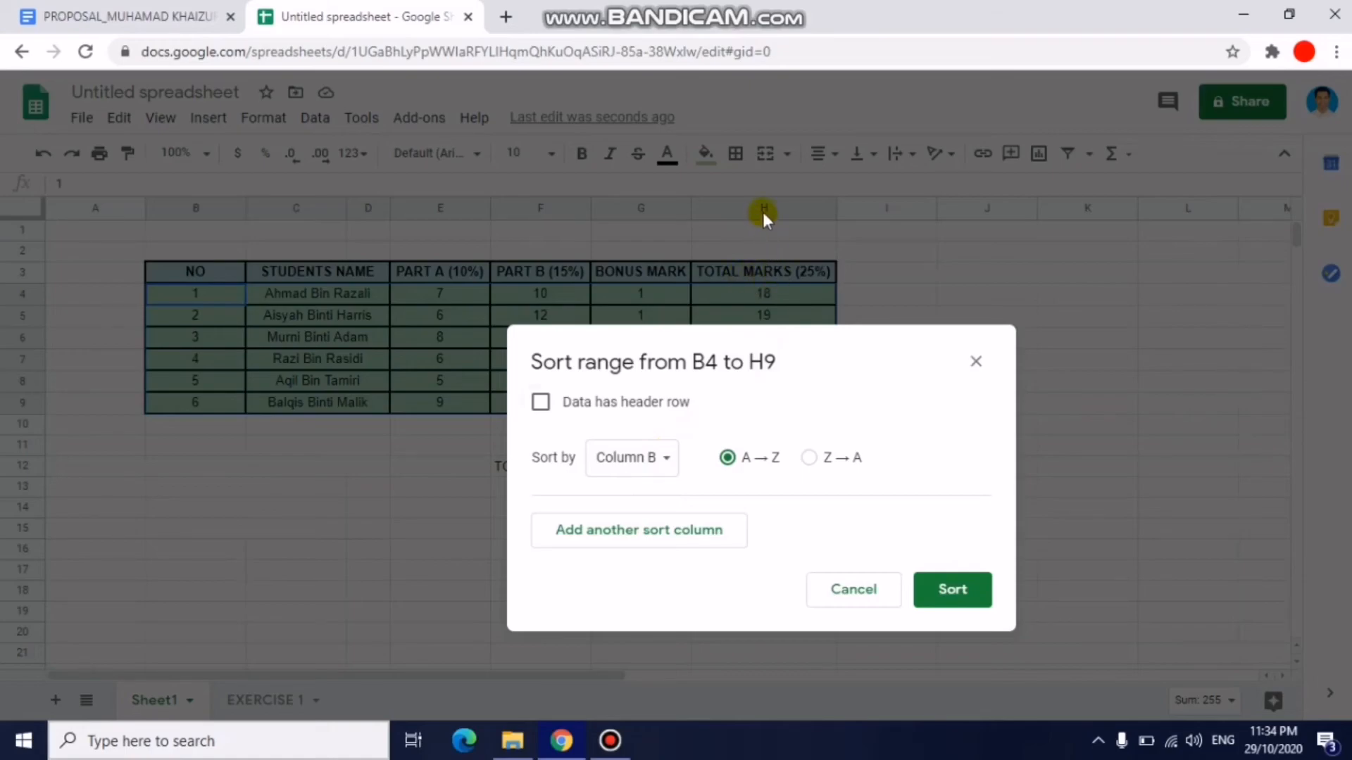
left_click(662, 459)
left_click(684, 646)
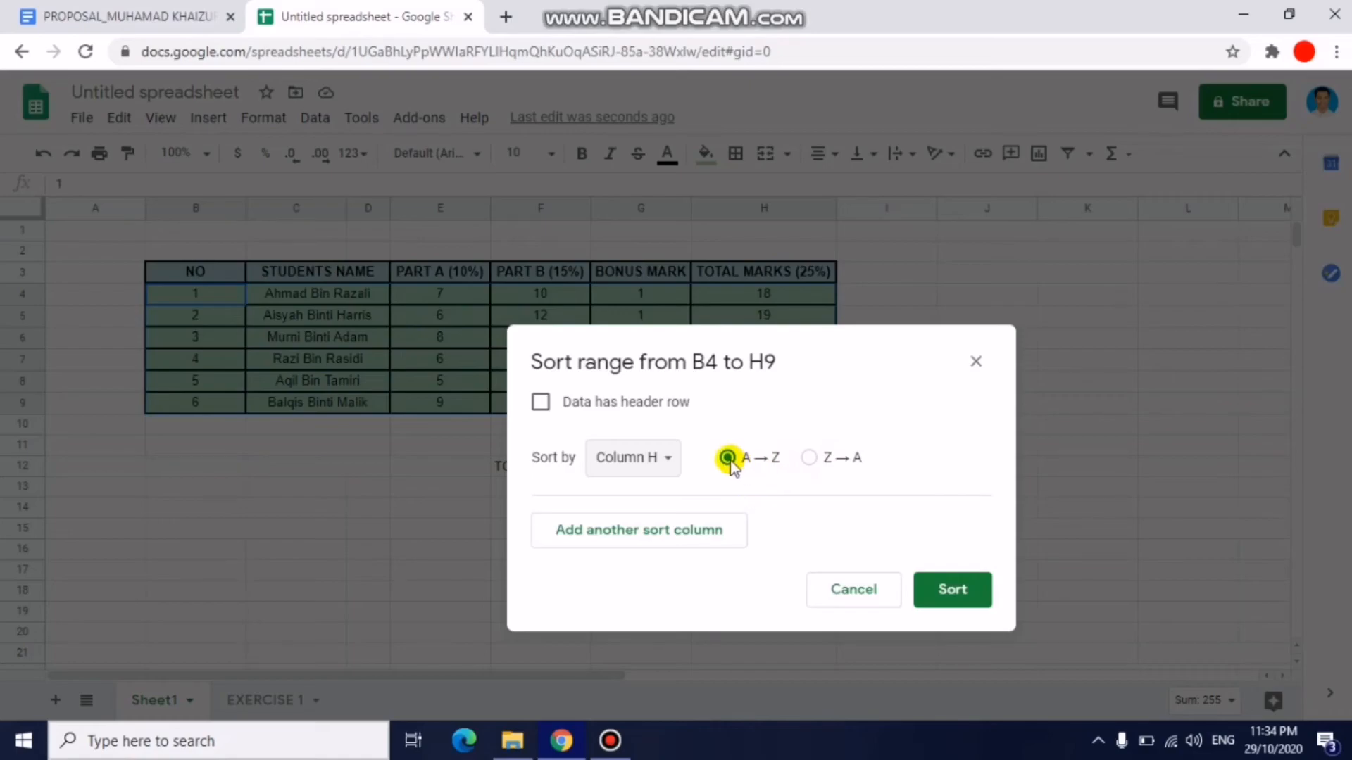
left_click(950, 590)
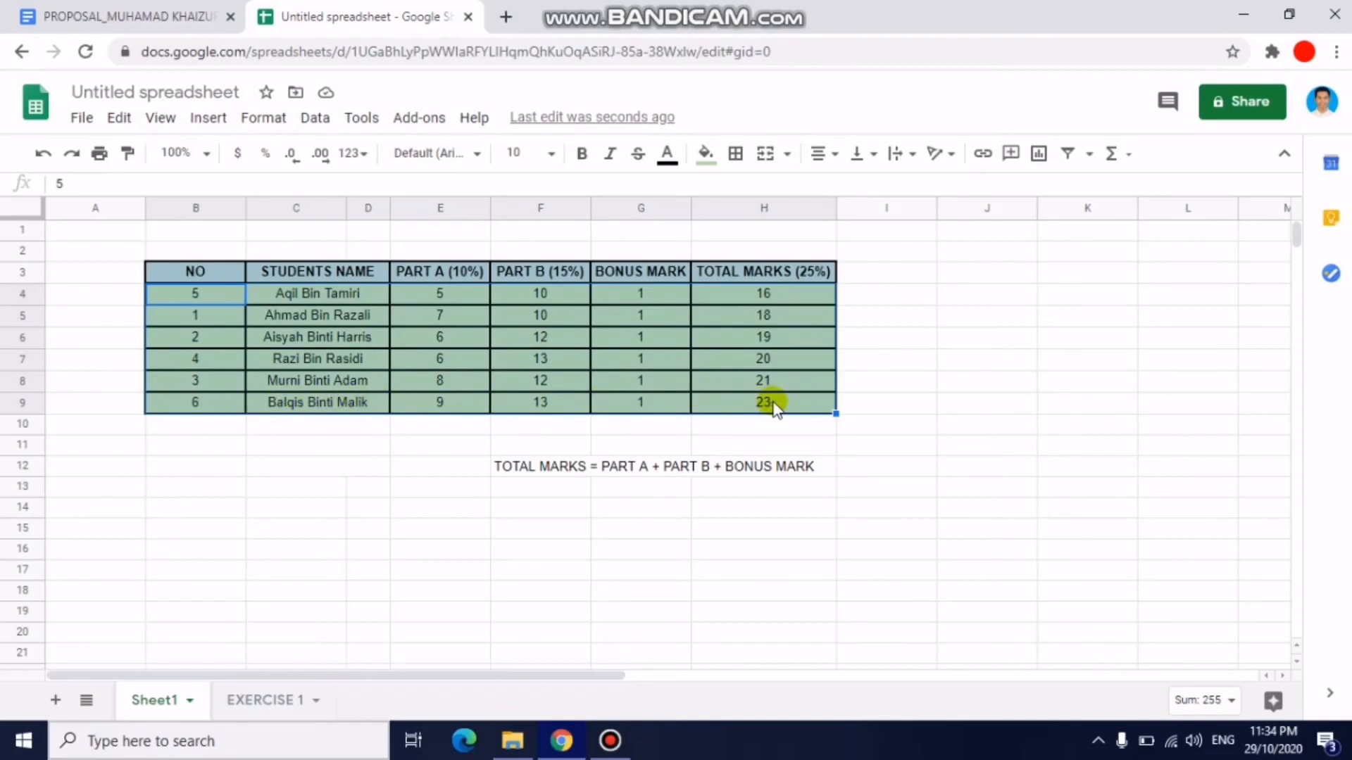
left_click(832, 430)
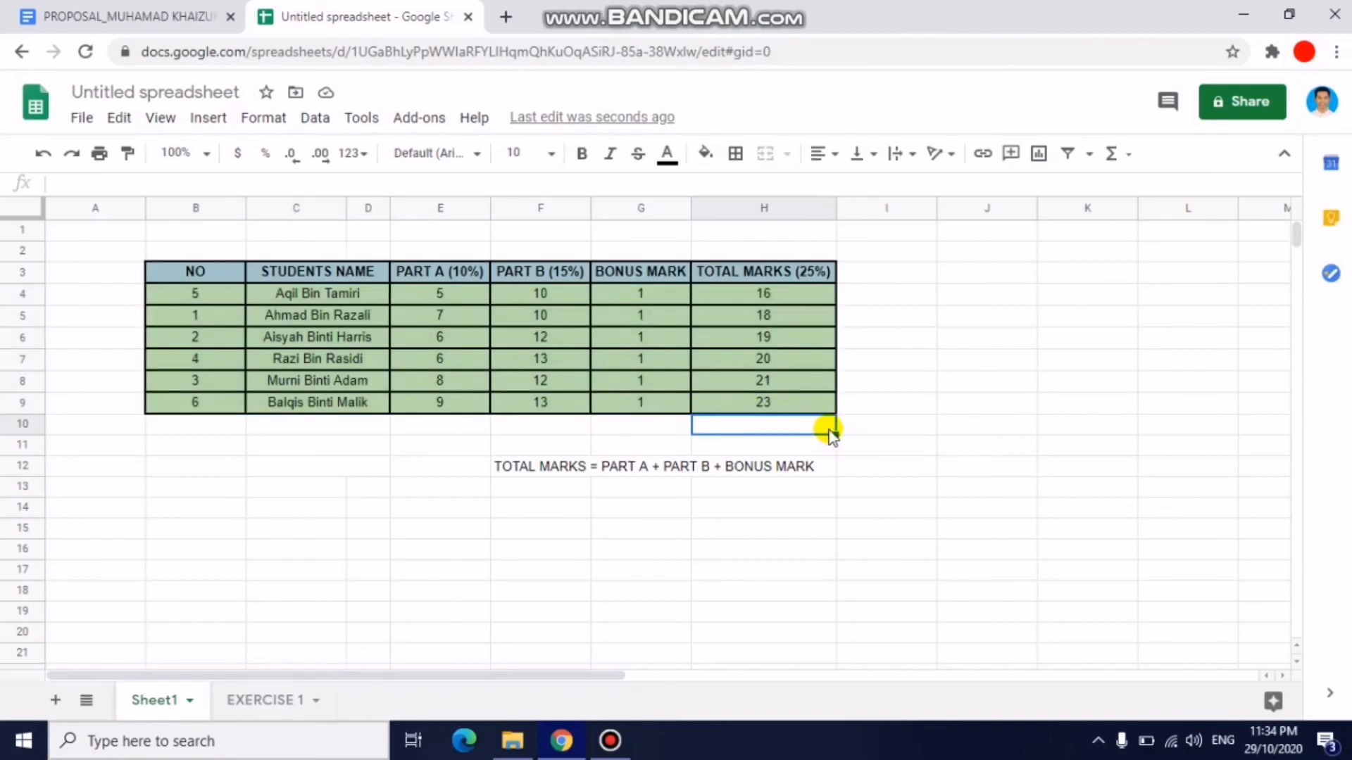
Sort the student rows B4:H9 by the total marks in column H in descending order (Z → A).
left_click(188, 295)
left_click_drag(669, 387, 728, 391)
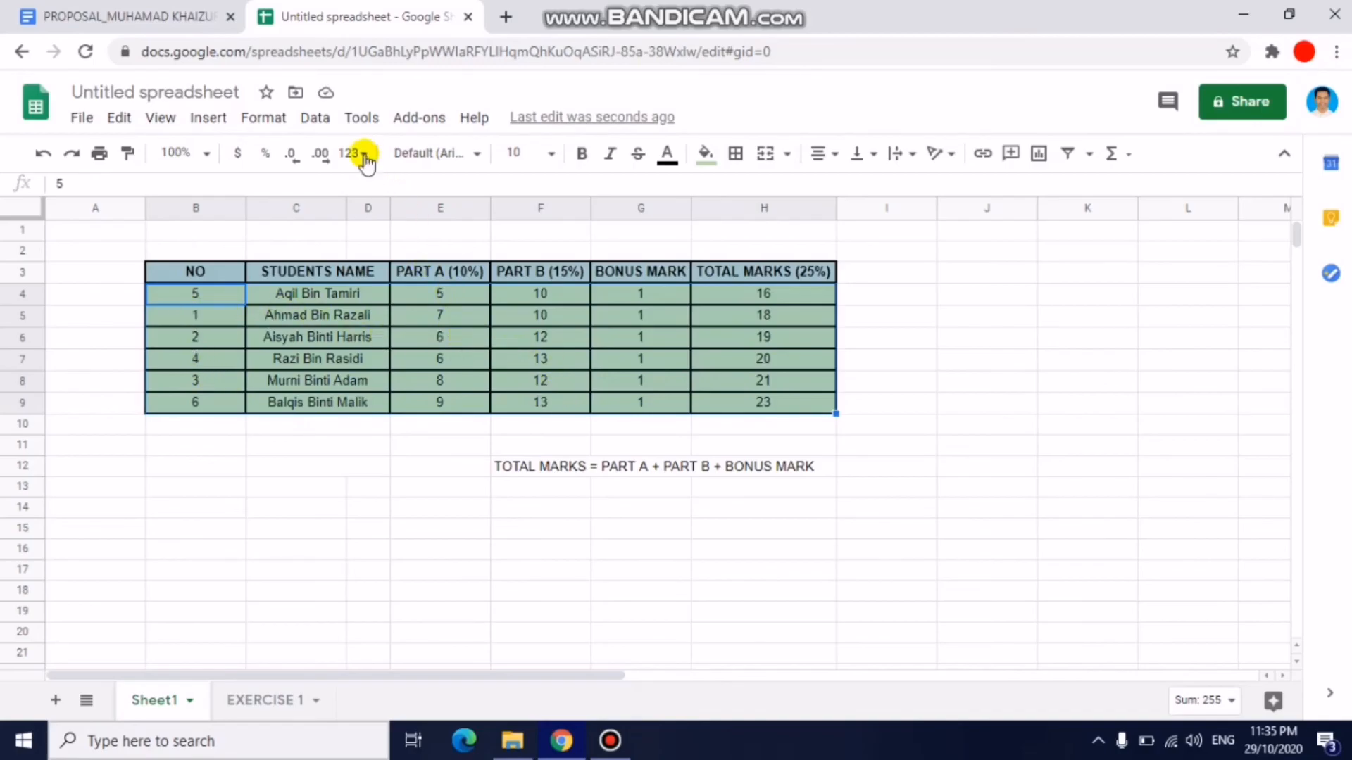
left_click(318, 117)
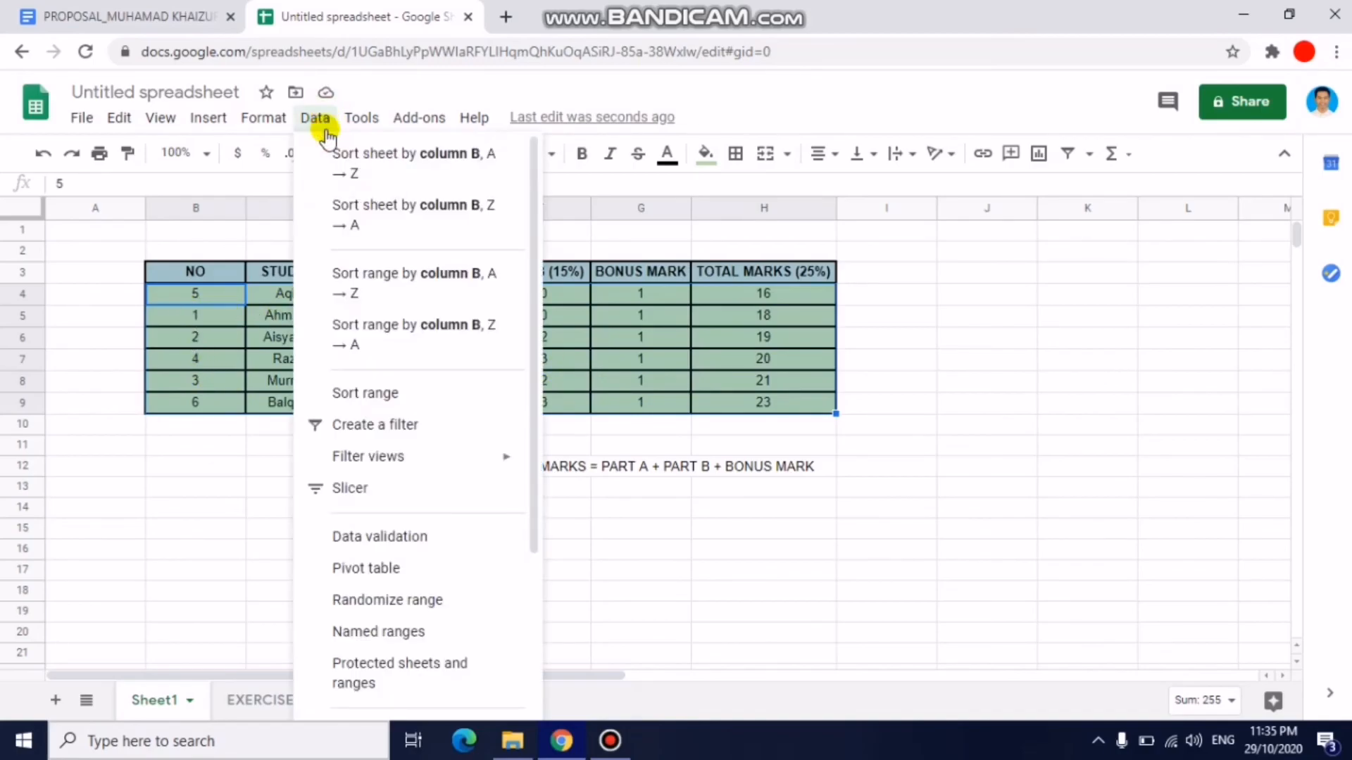
left_click(427, 388)
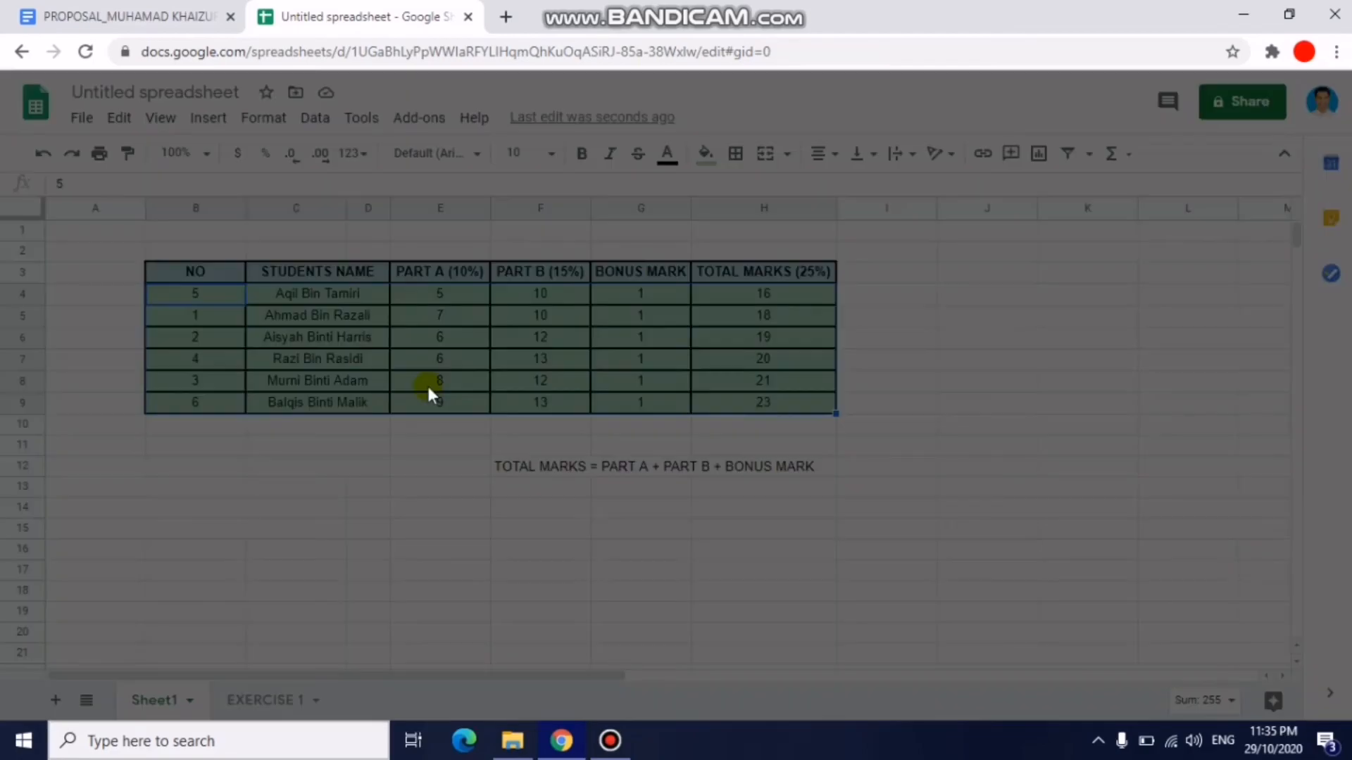
left_click(579, 377)
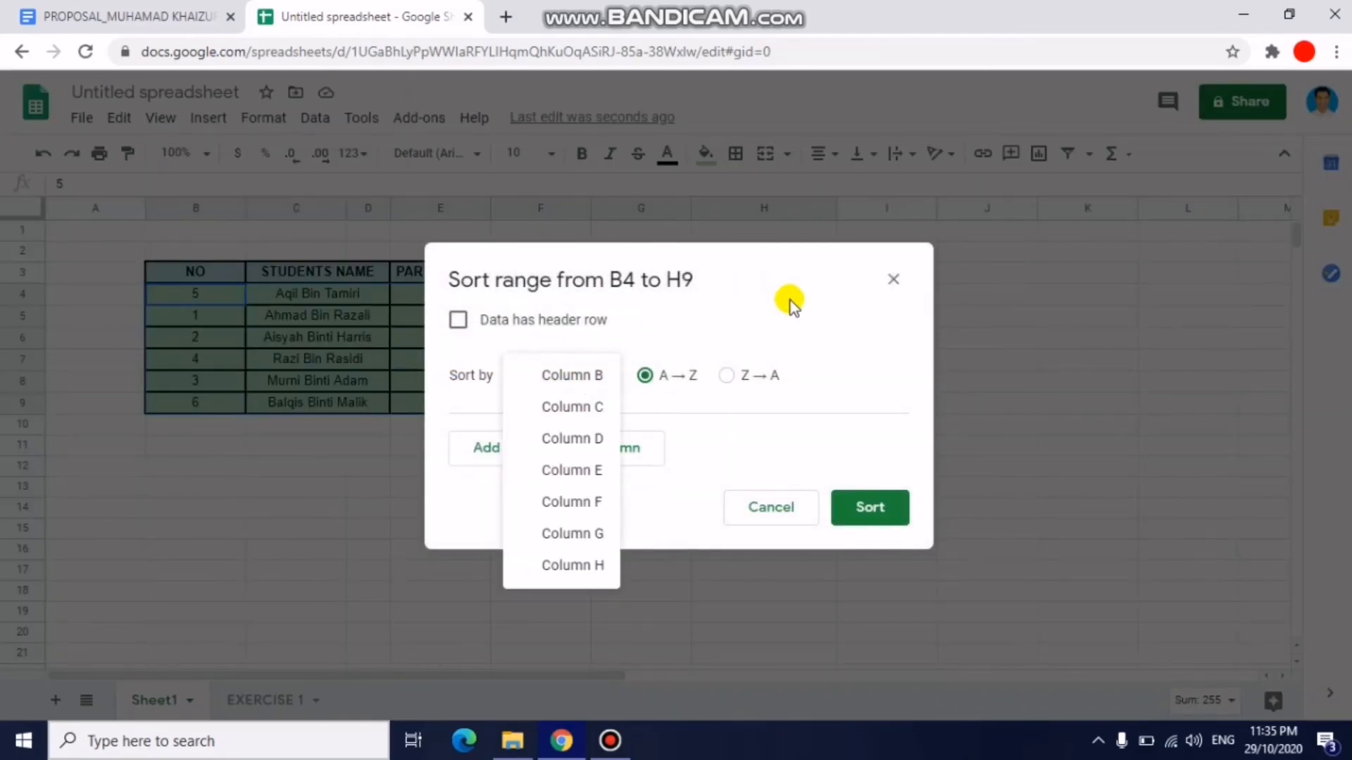
left_click(850, 326)
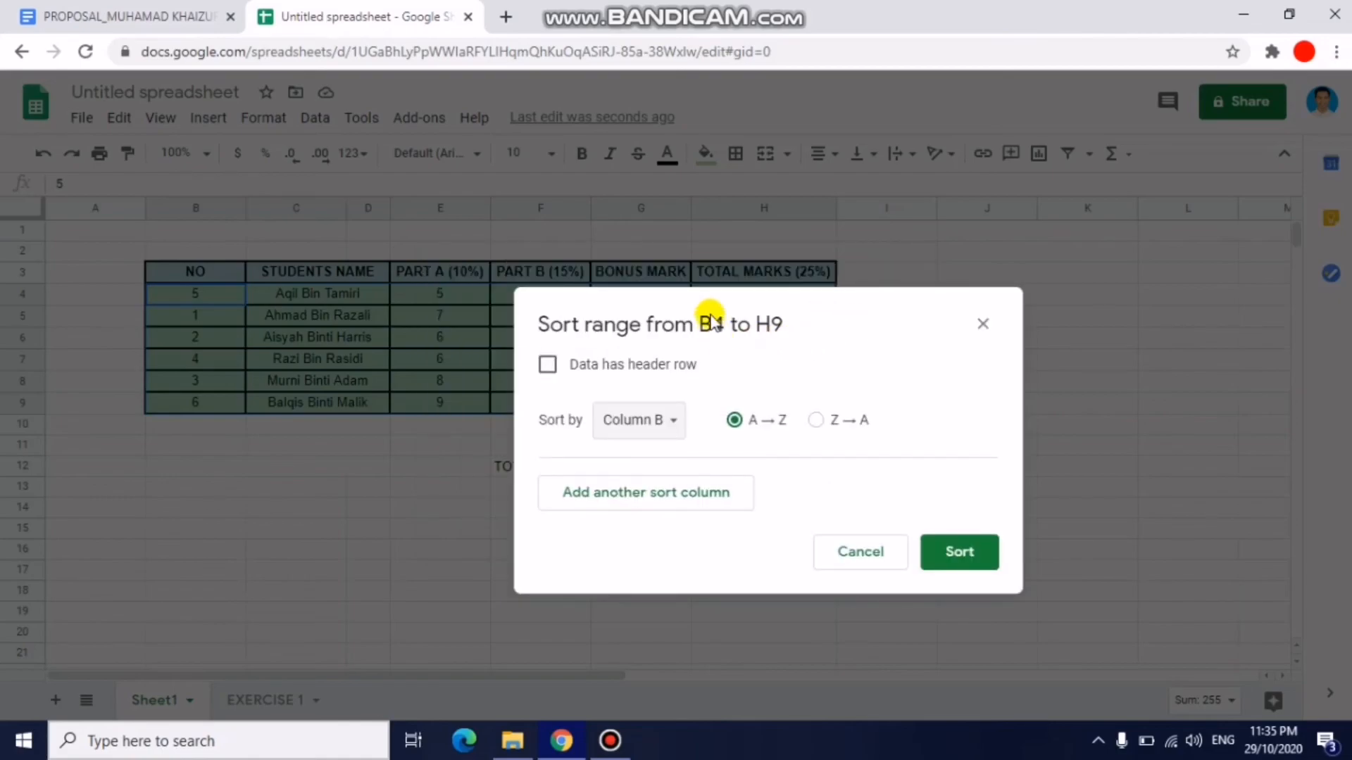
left_click(664, 426)
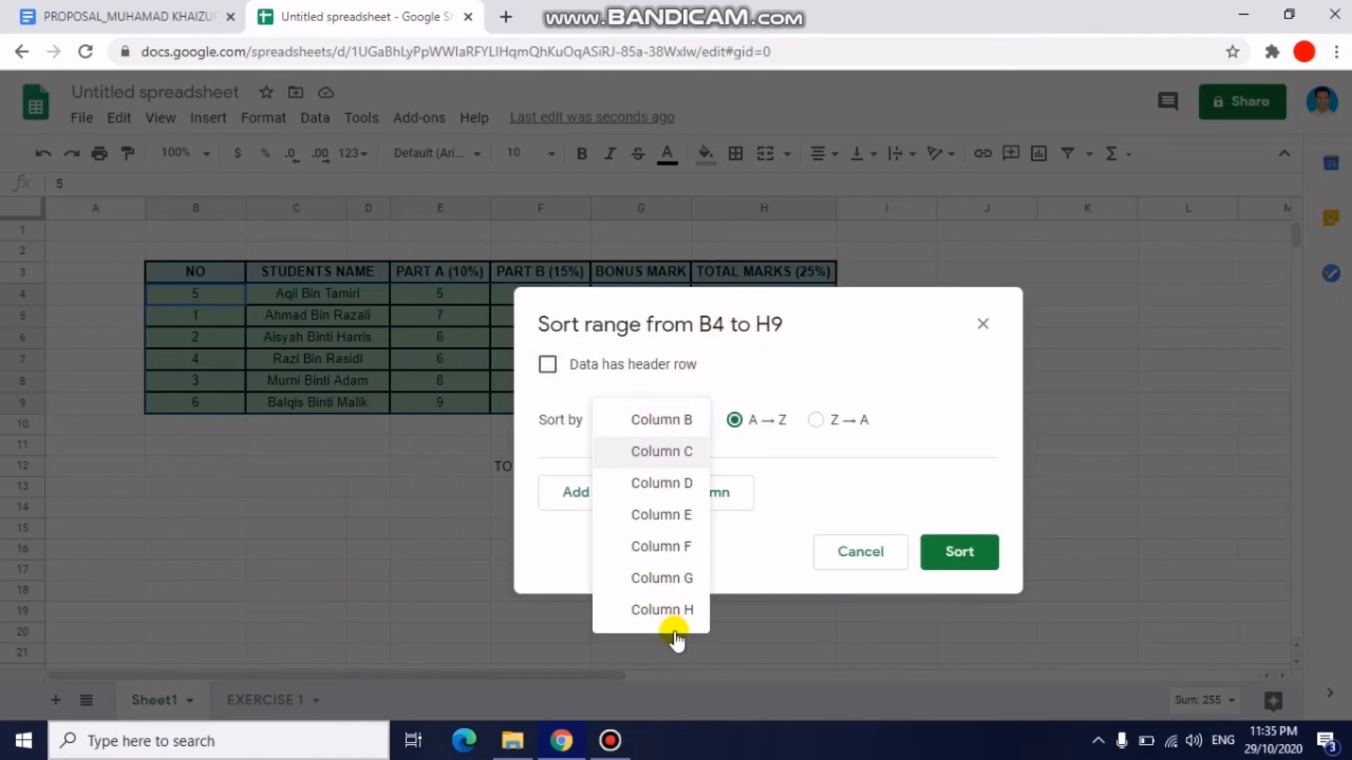
left_click(676, 614)
left_click(816, 420)
left_click(961, 550)
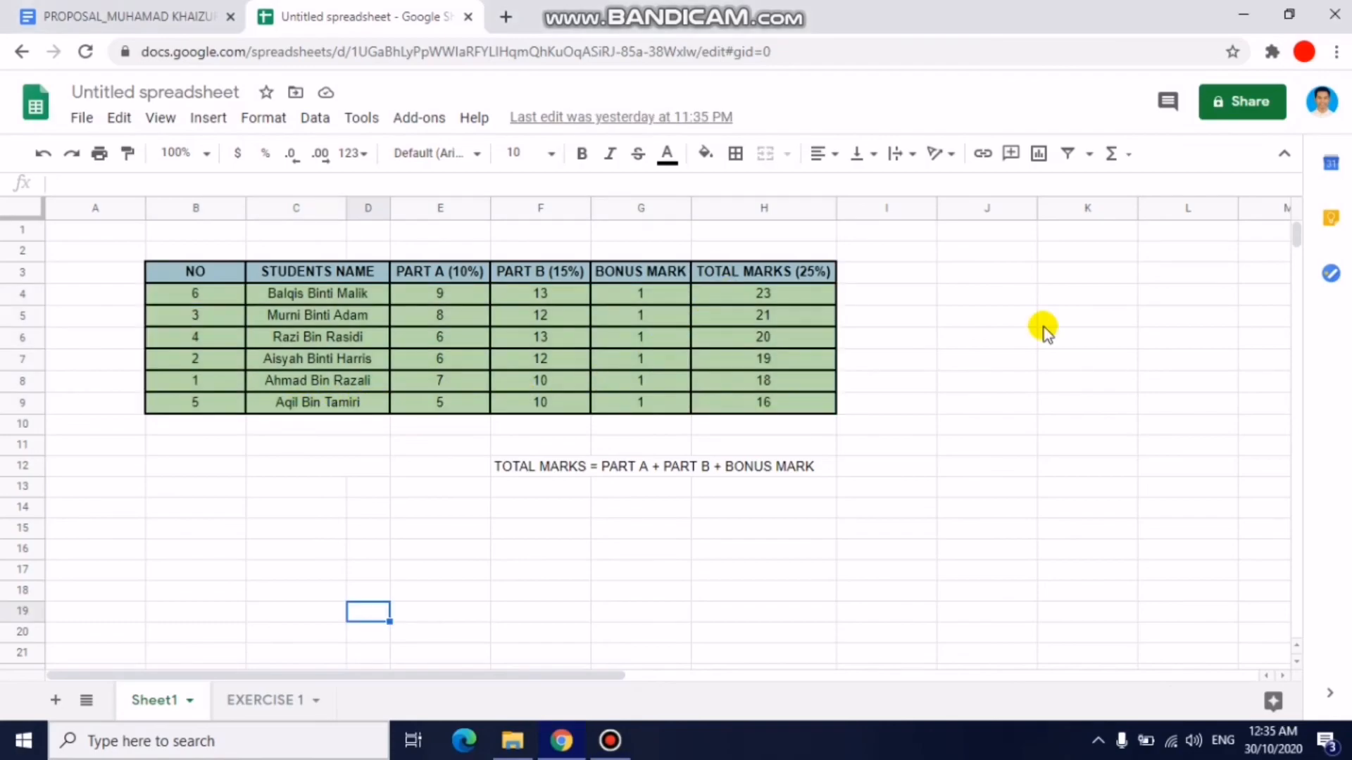
Rename the spreadsheet file as FINAL EXAM 2020.
left_click(1045, 325)
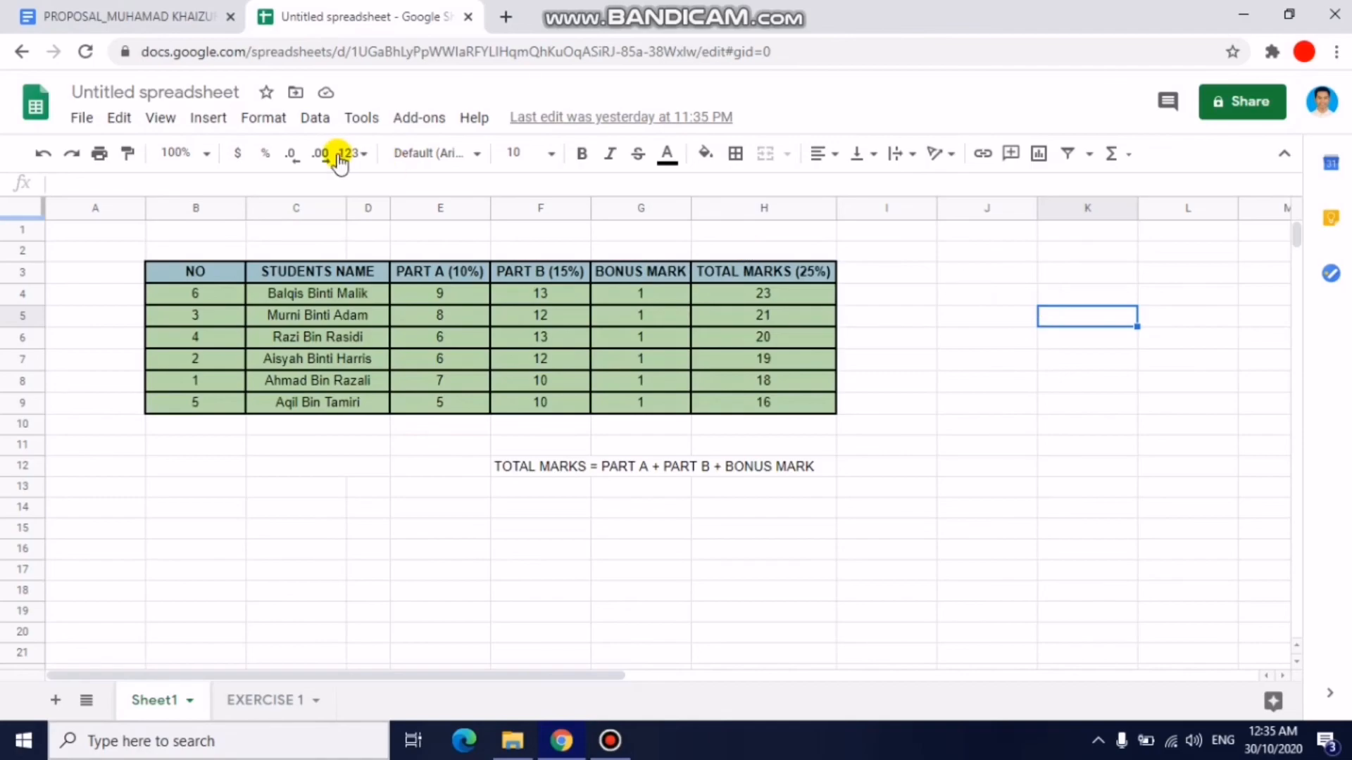
left_click(203, 90)
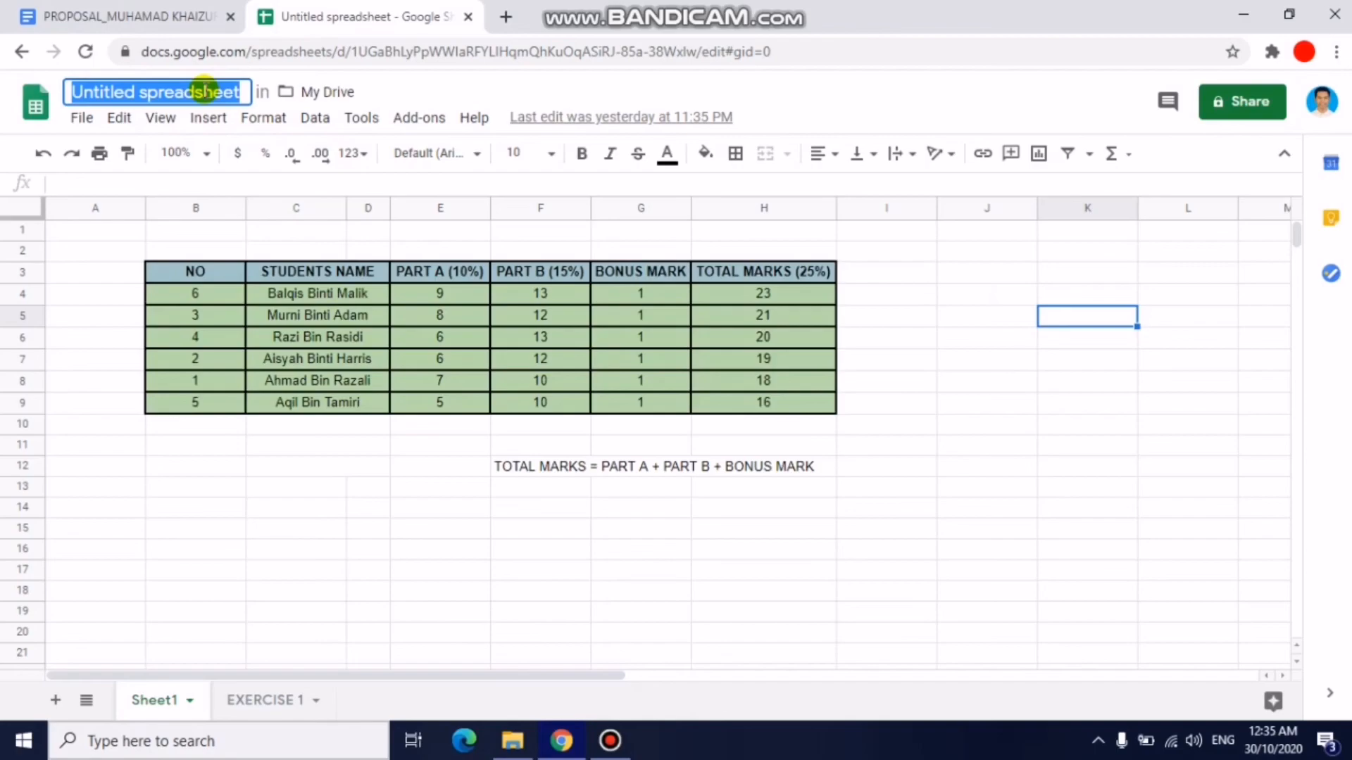
type("FIB")
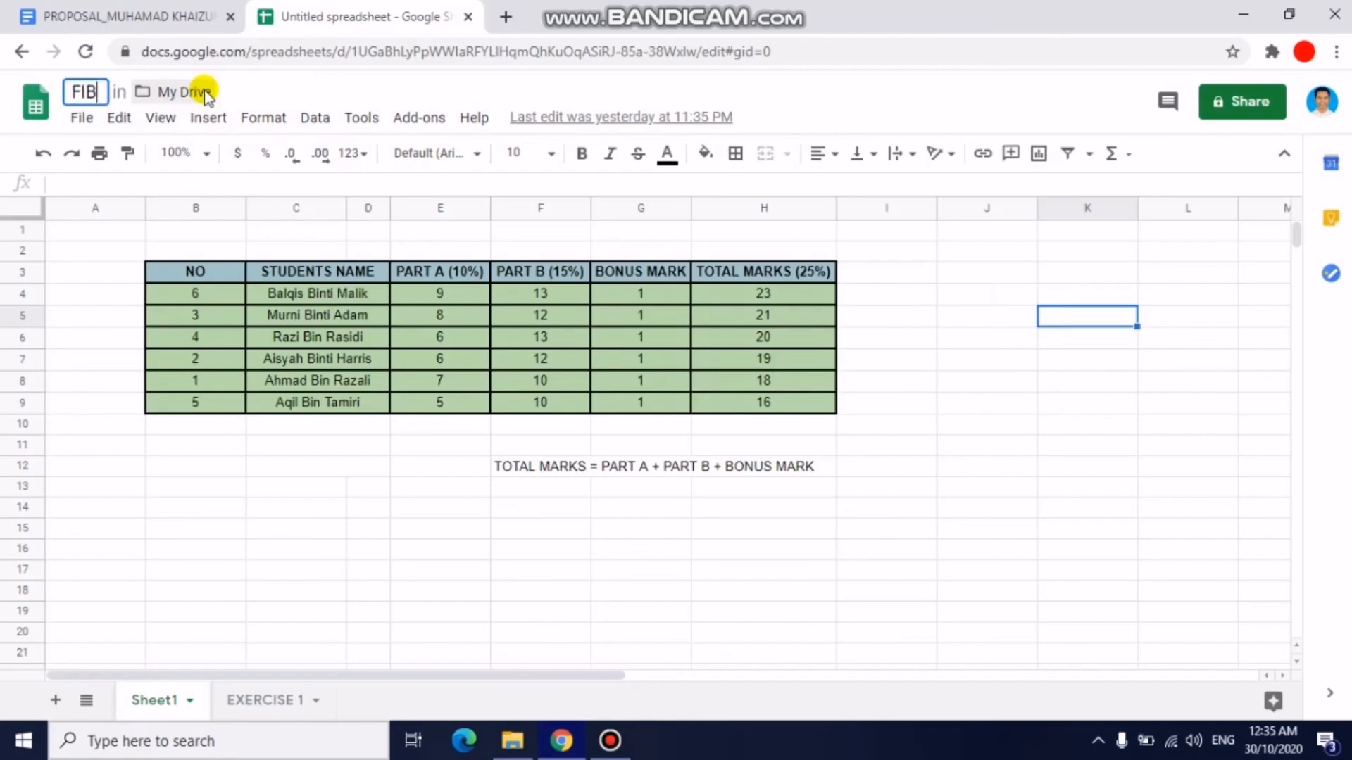
key("BackSpace")
type("NAL")
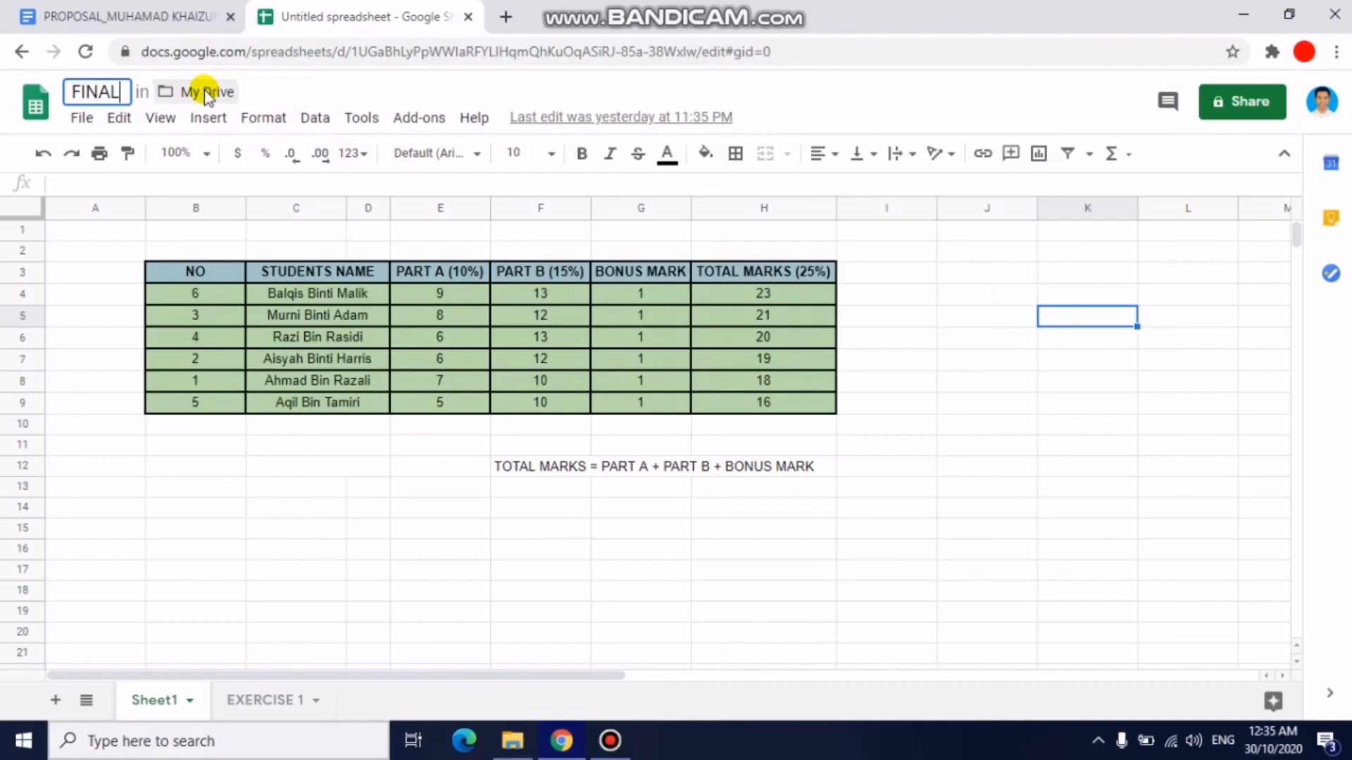
type(" EXA")
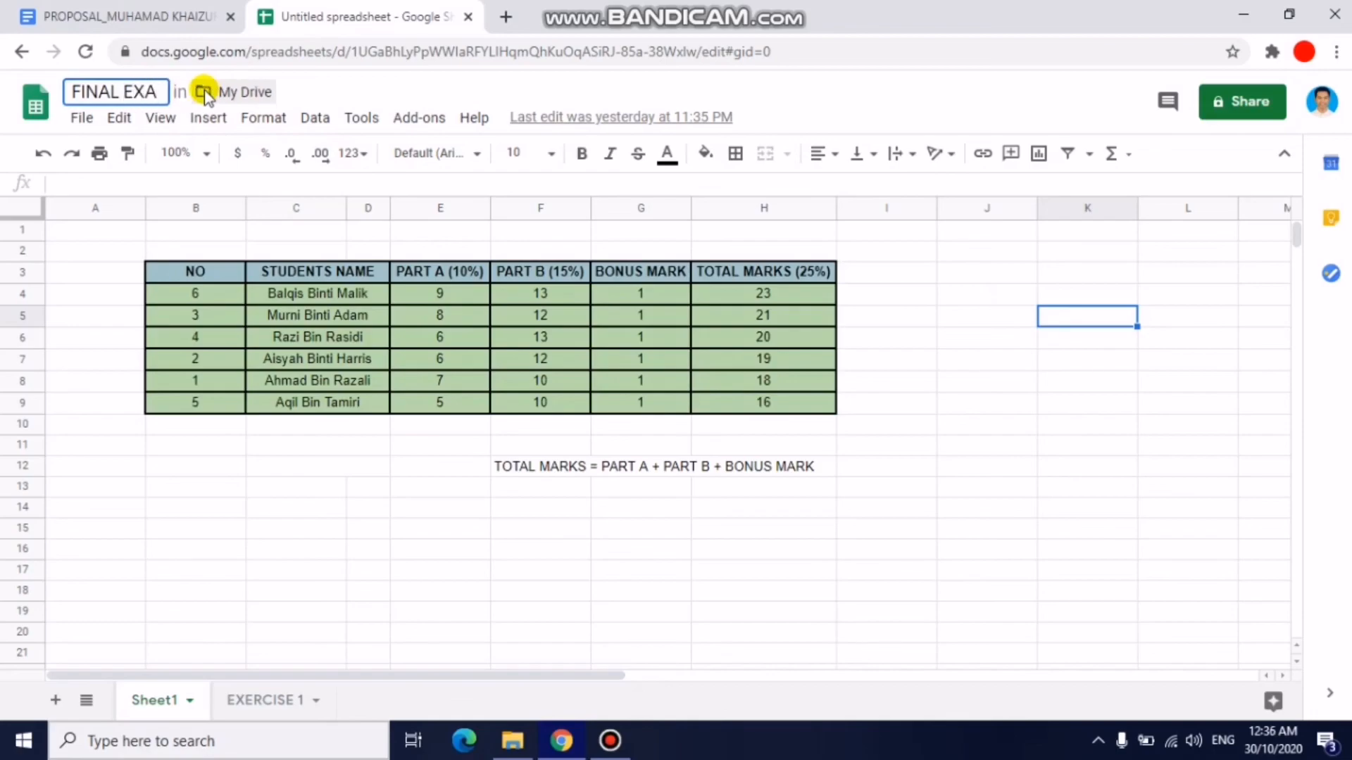
type("M 2020")
key("Return")
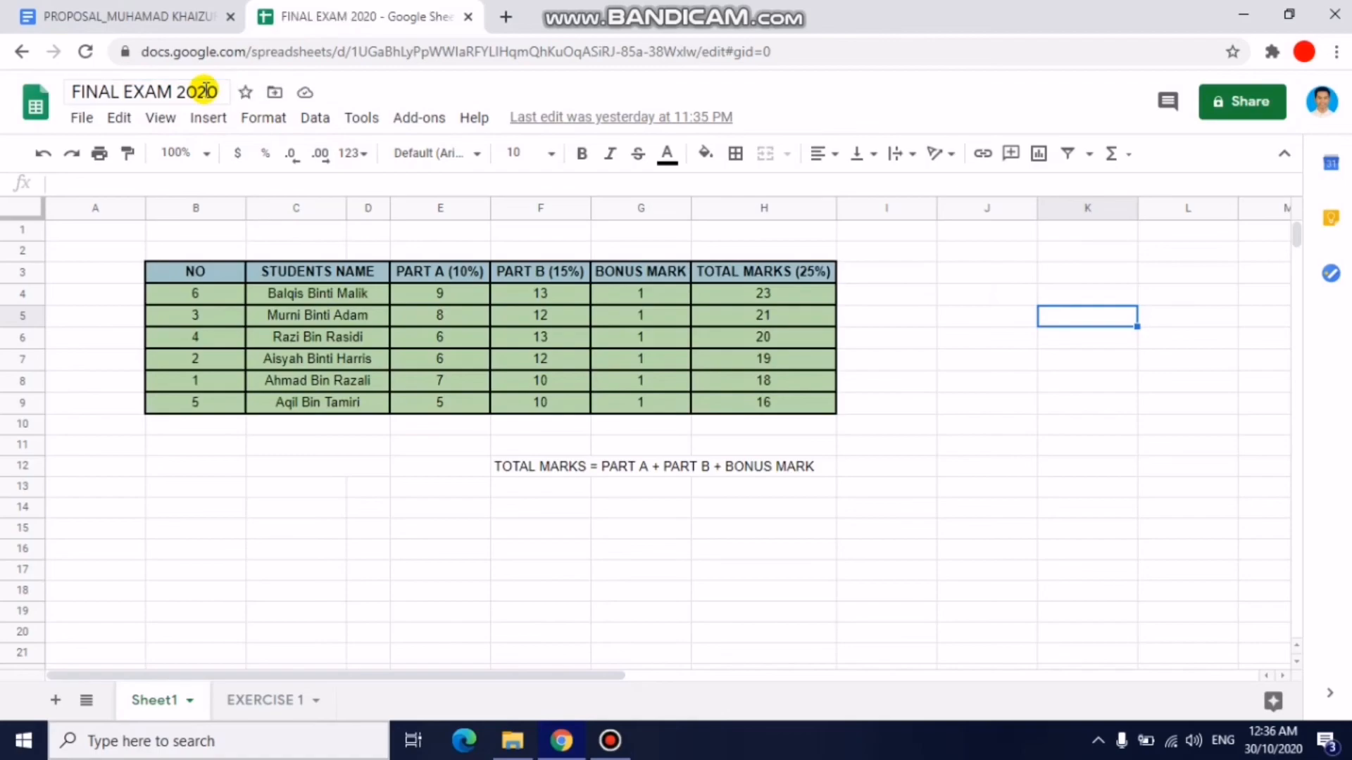